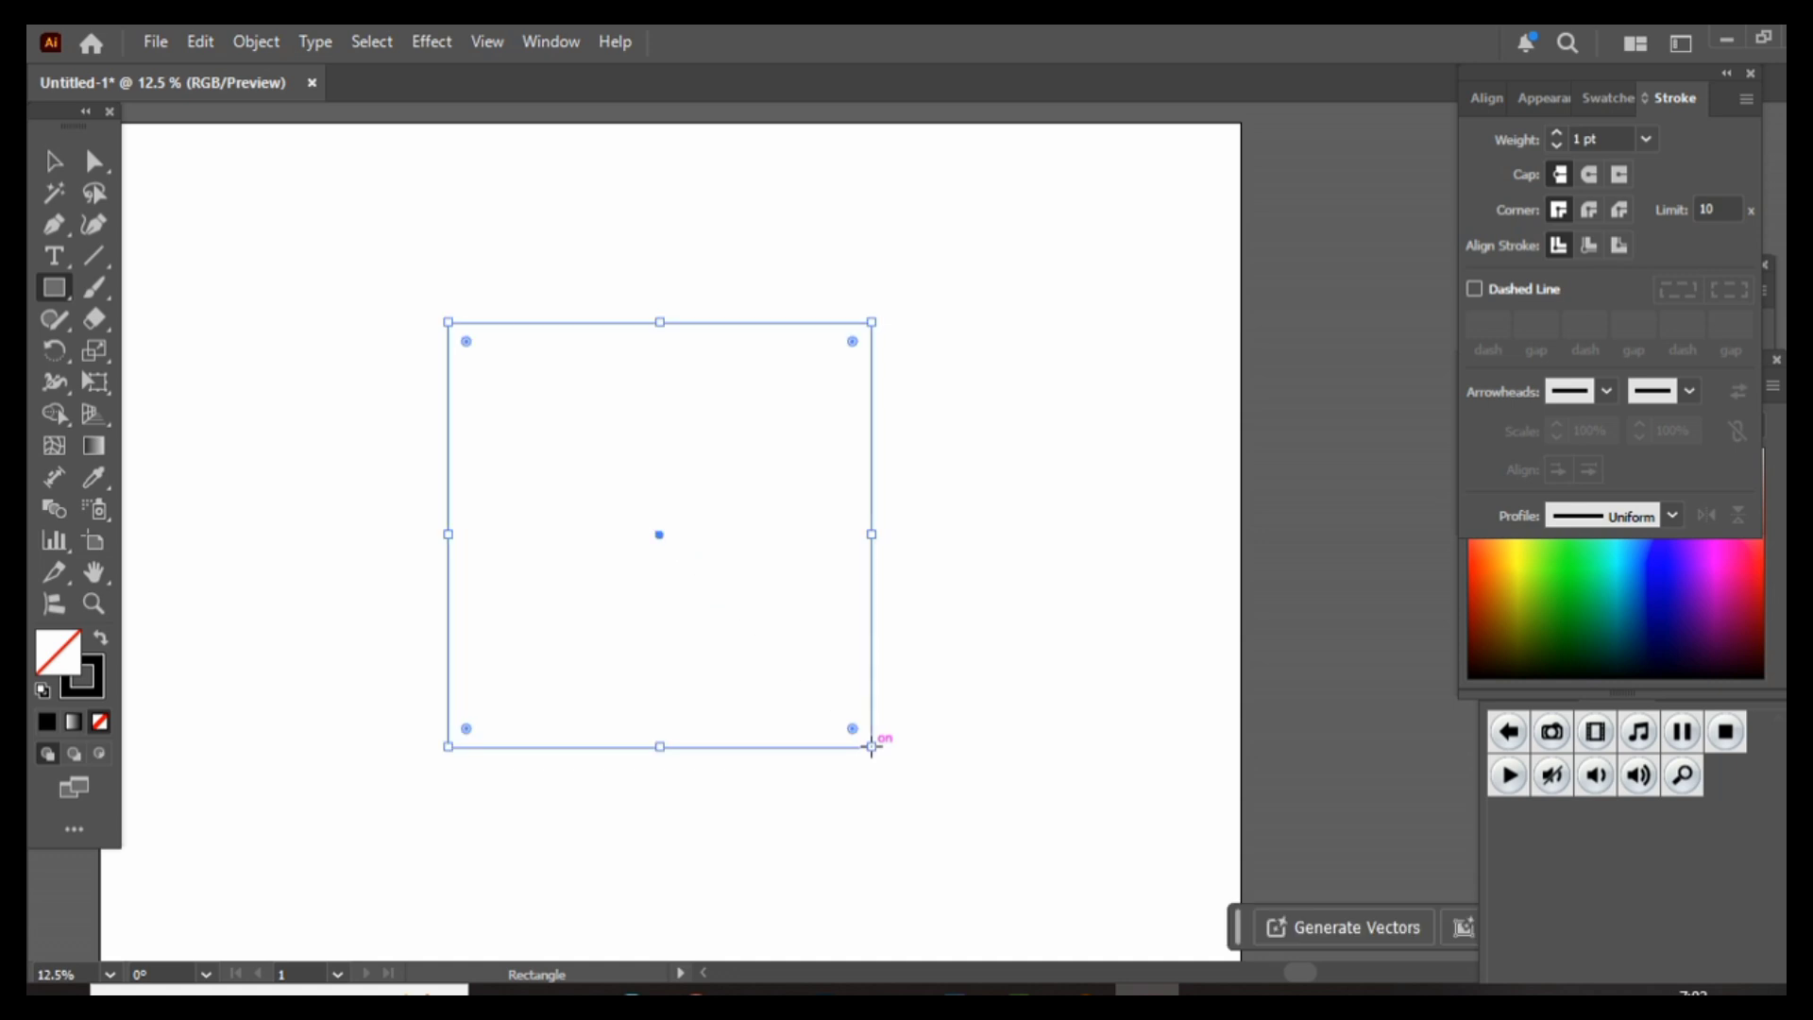
- Set the square's stroke weight to 5 pt
left_click(54, 163)
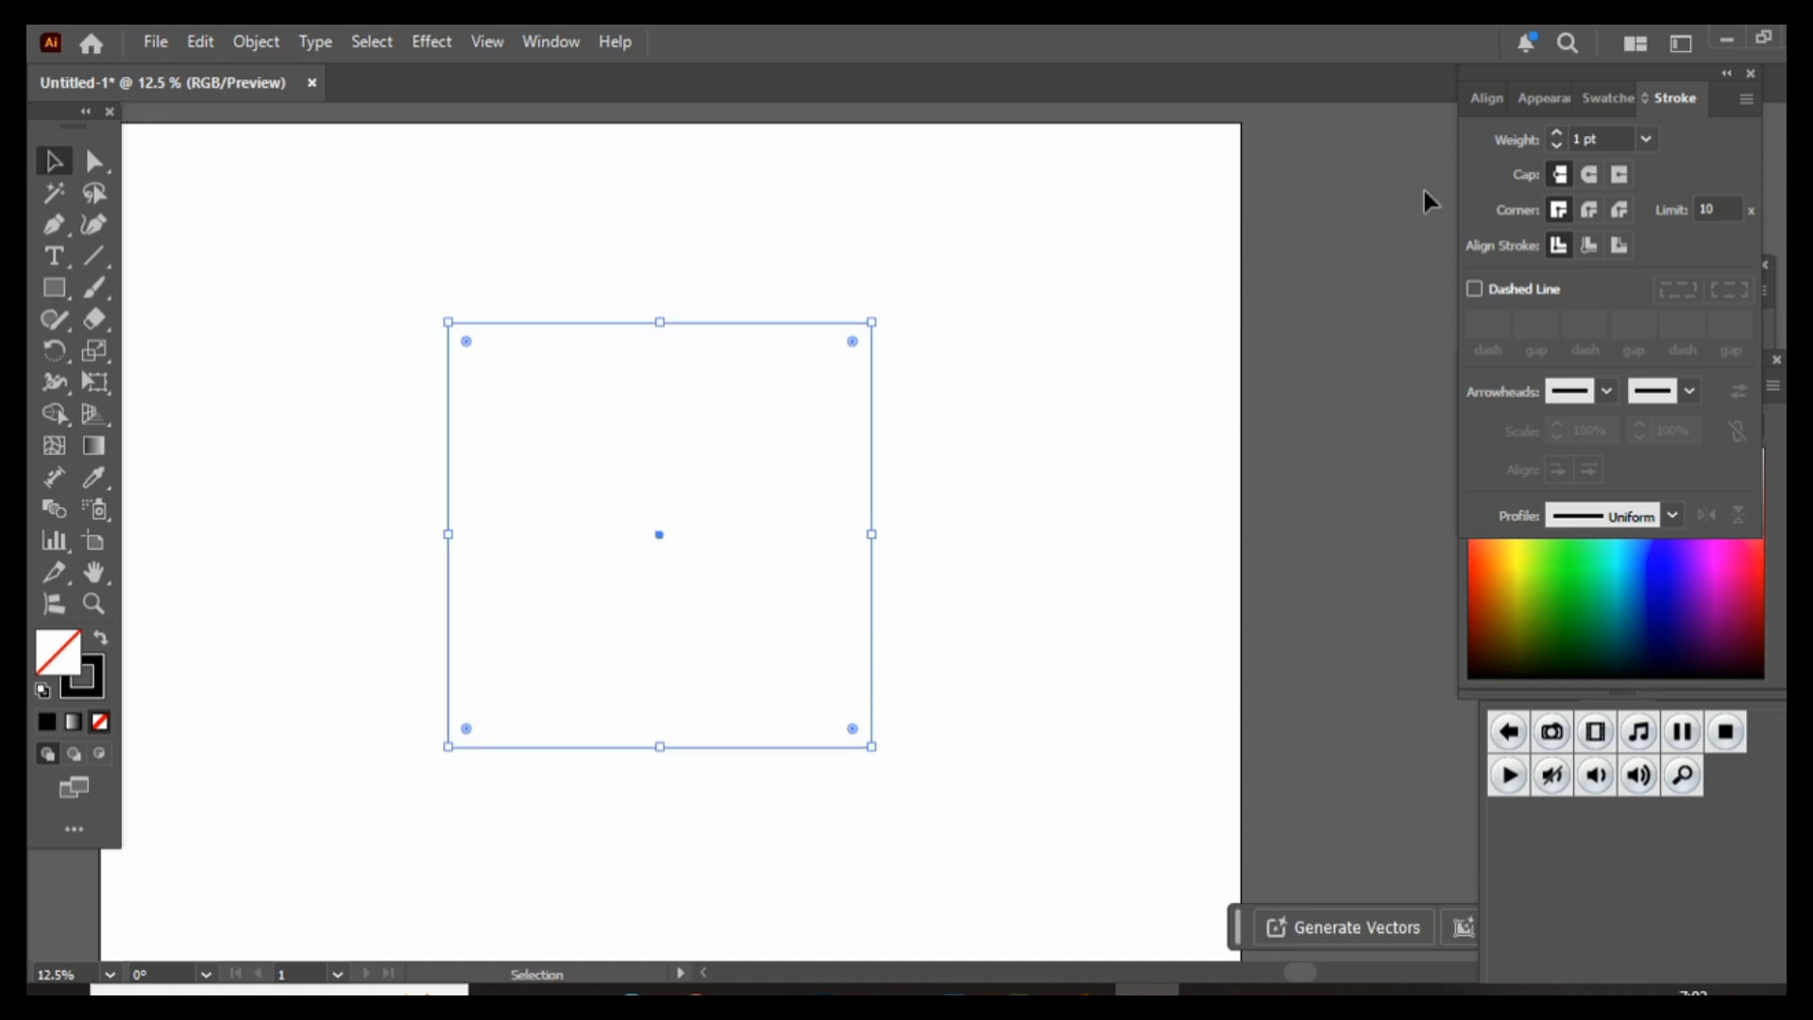
left_click(1603, 138)
type("5")
key("Return")
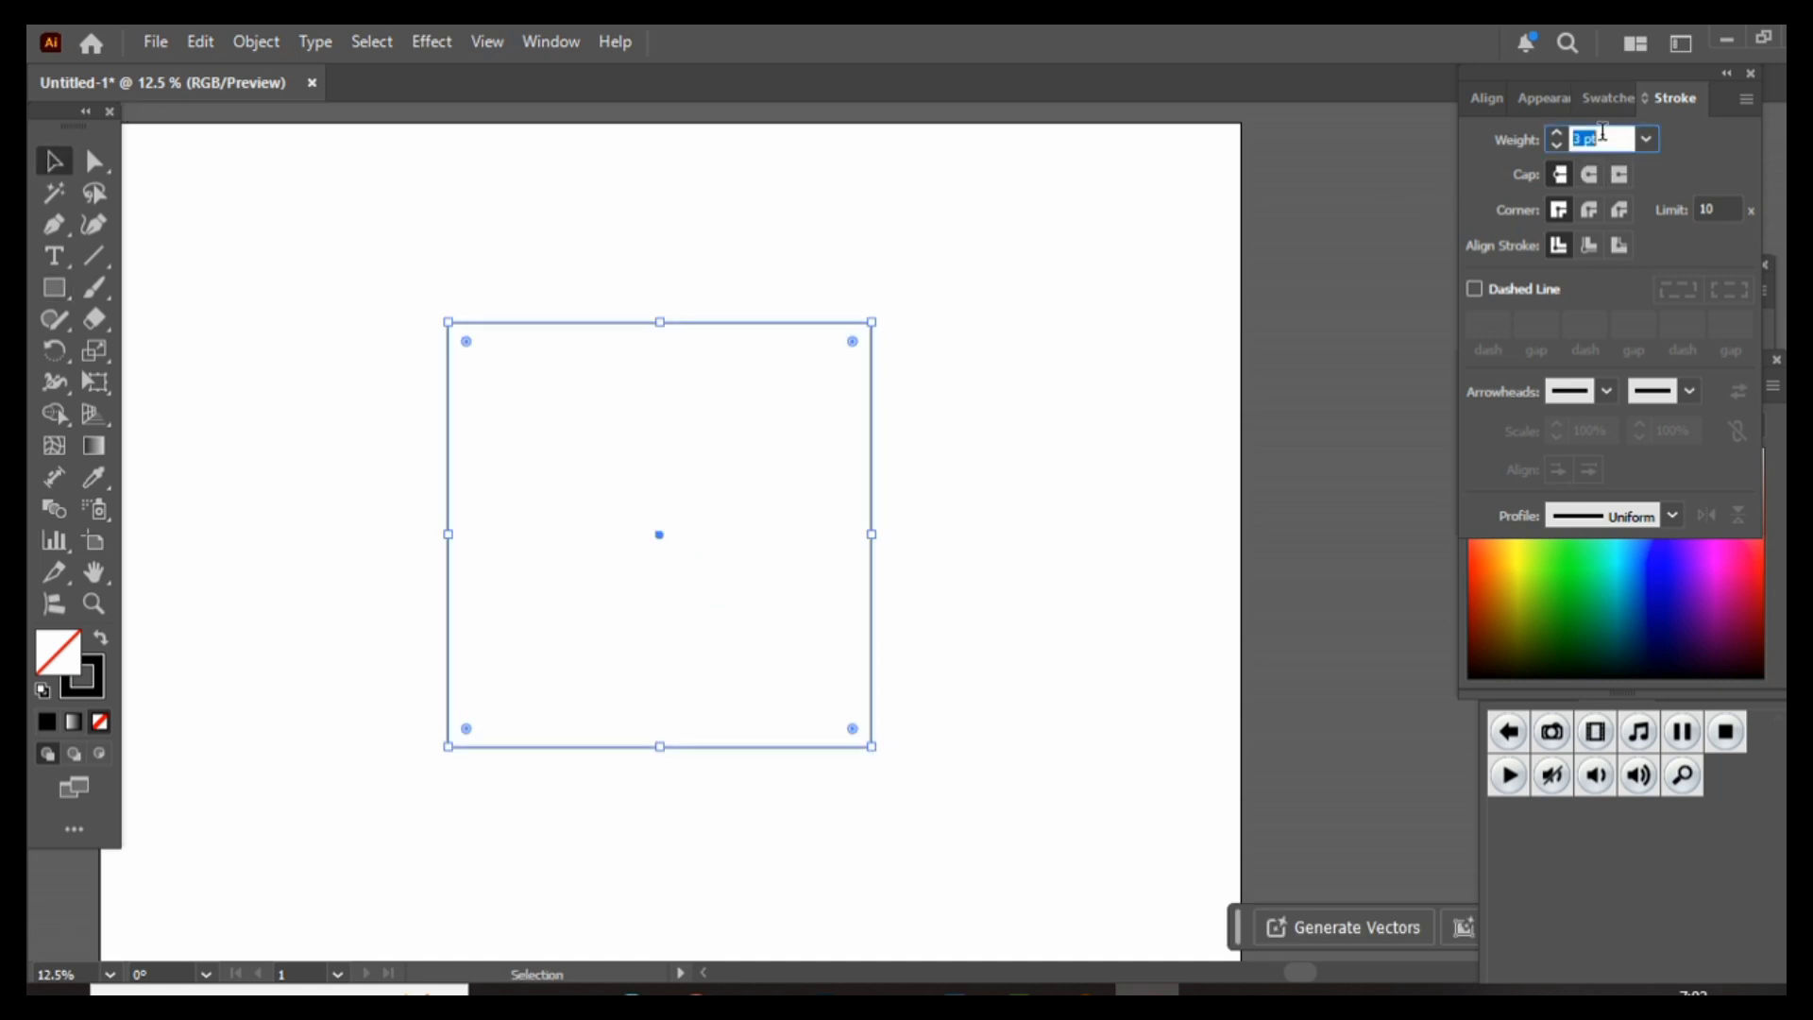
left_click(285, 378)
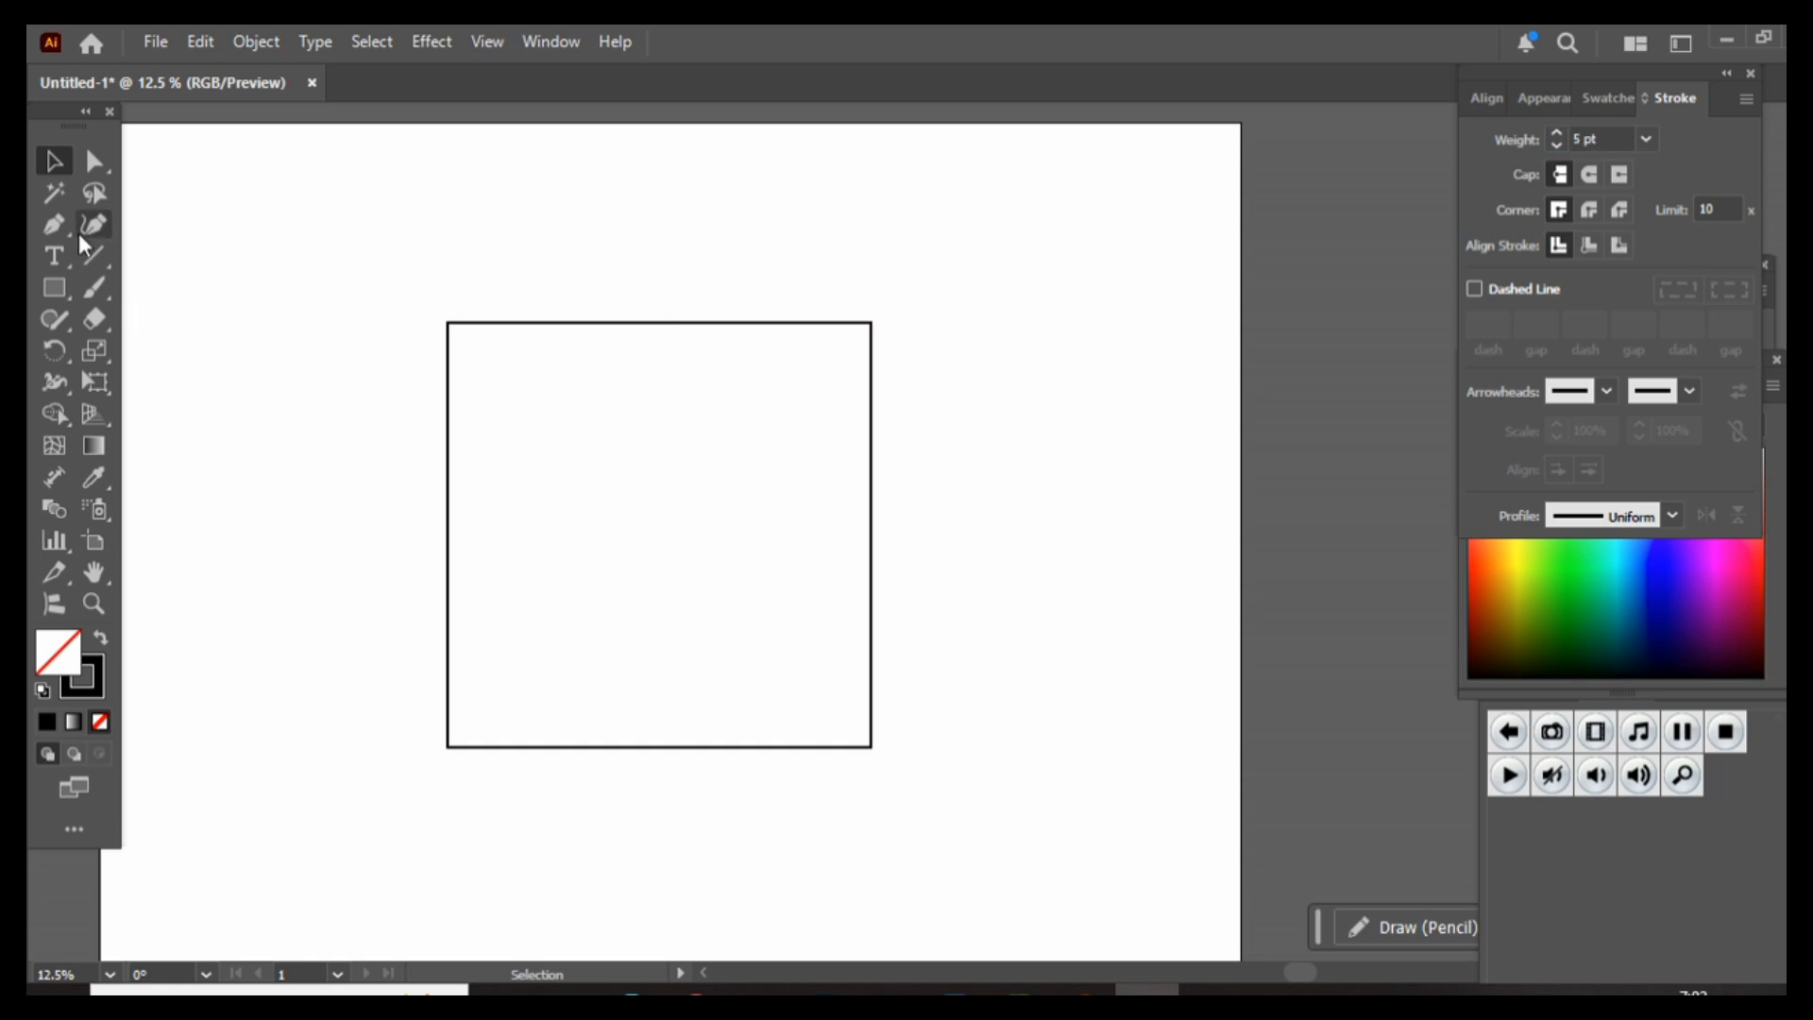
- Draw an open inverted-V path with the Pen tool from the square's lower-left corner through its top midpoint to the lower-right corner
left_click(54, 225)
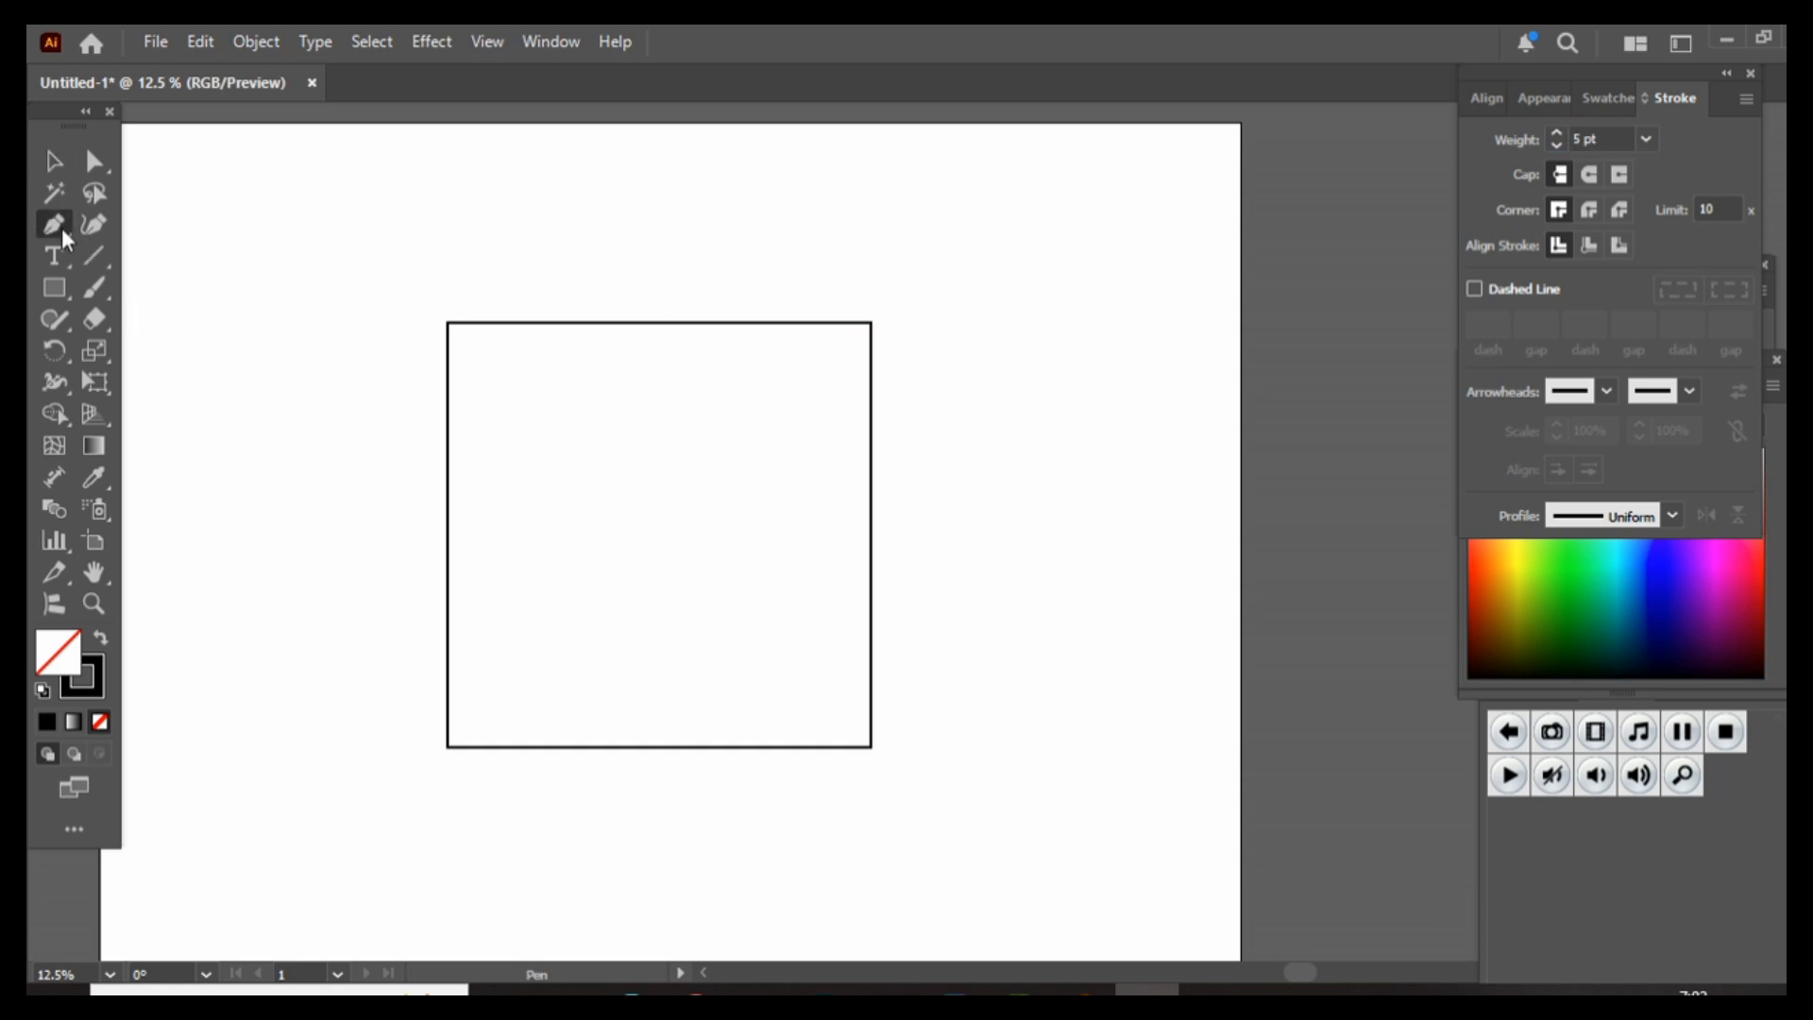
left_click(448, 747)
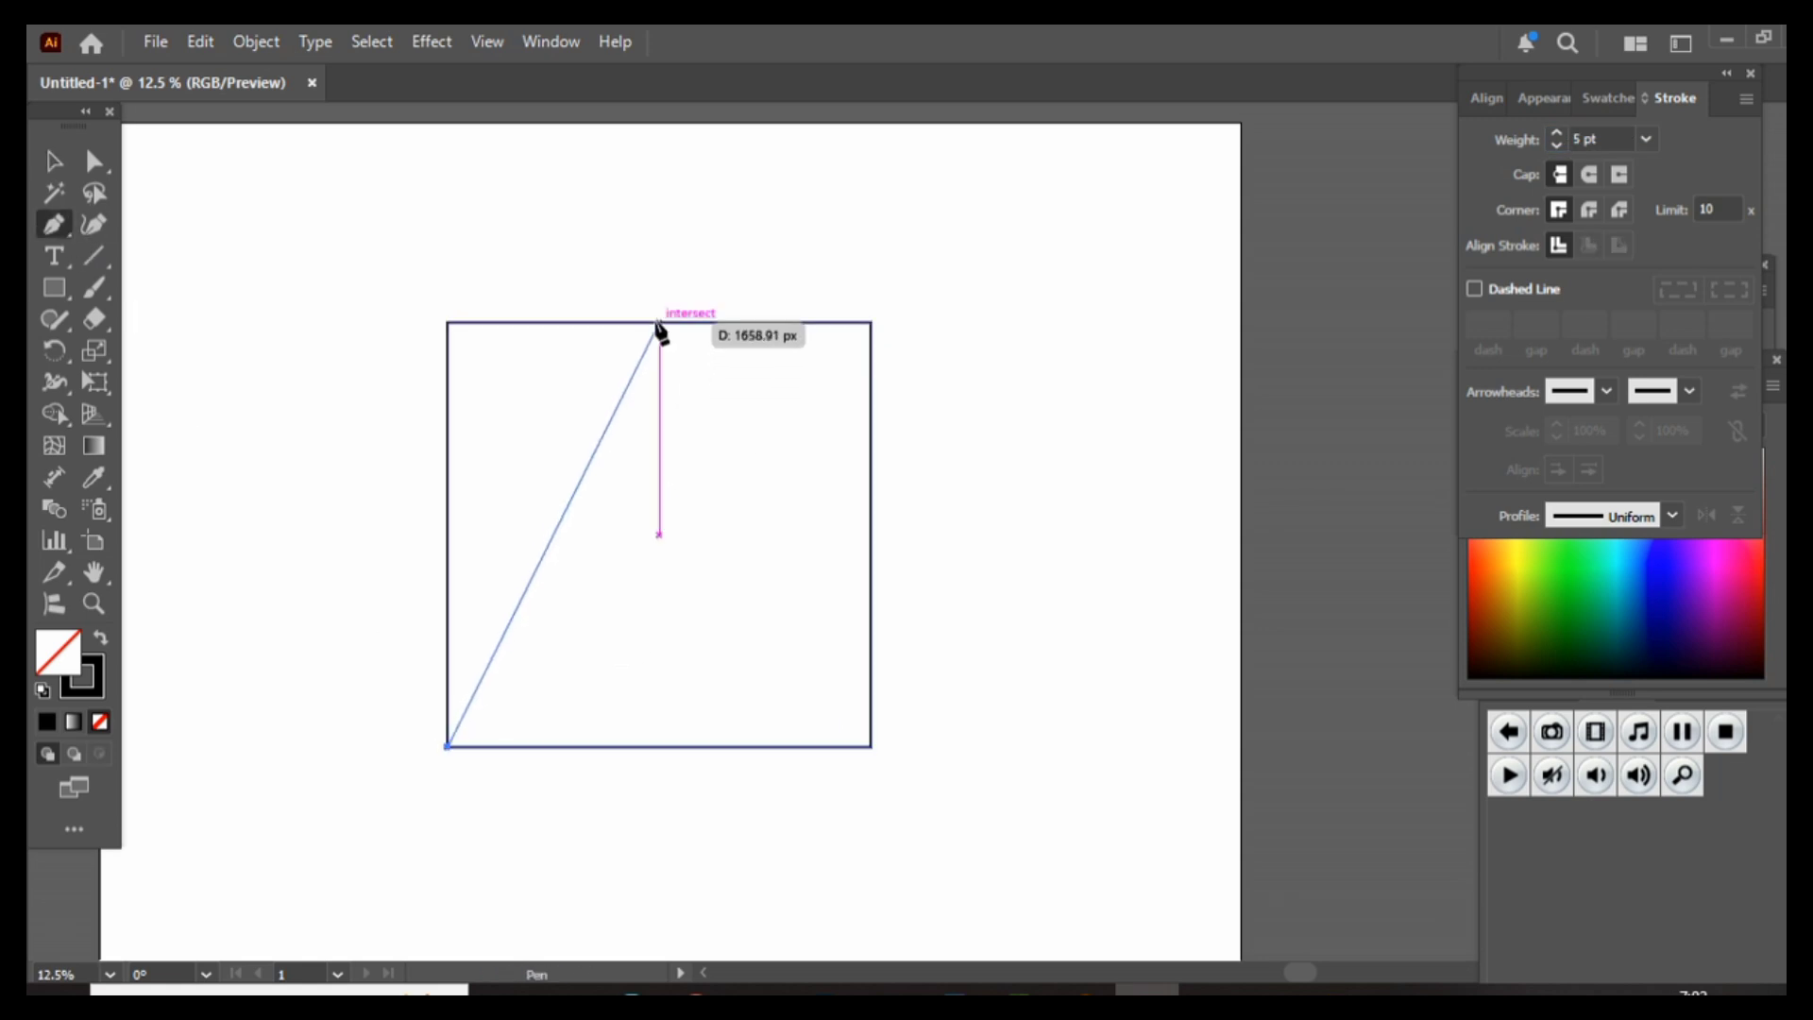
left_click(659, 323)
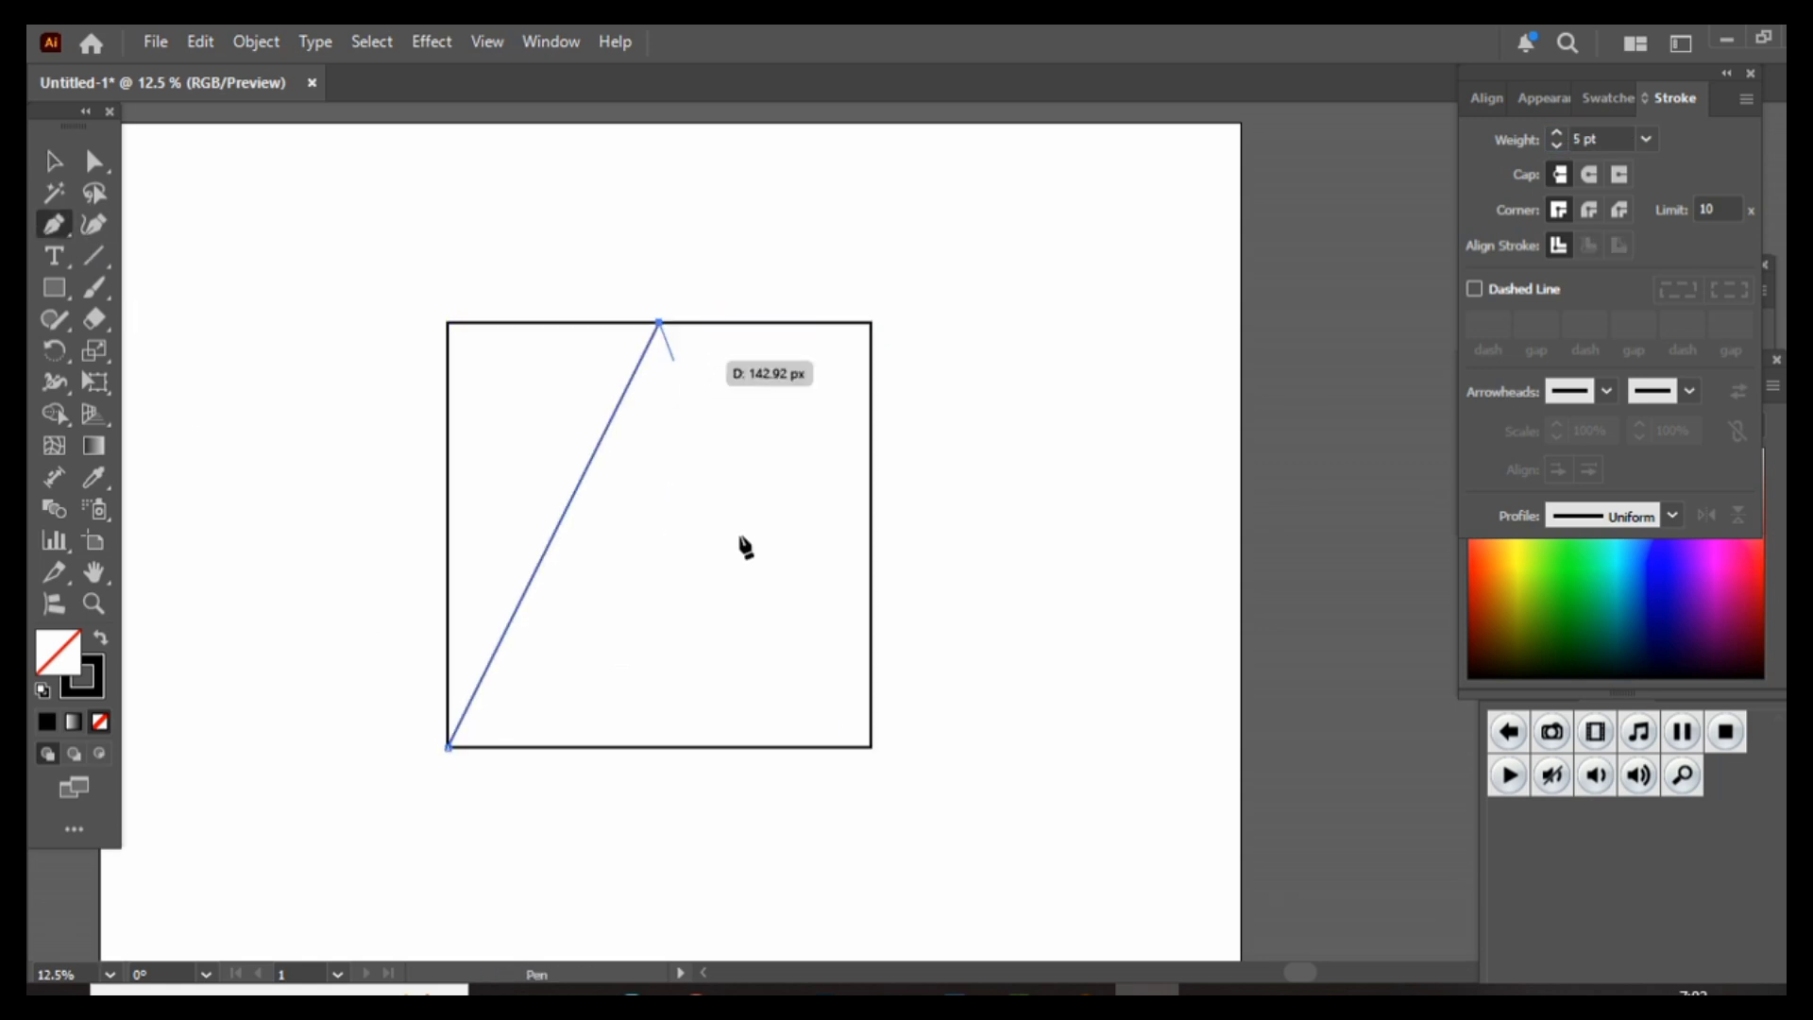
left_click(871, 747)
left_click(54, 161)
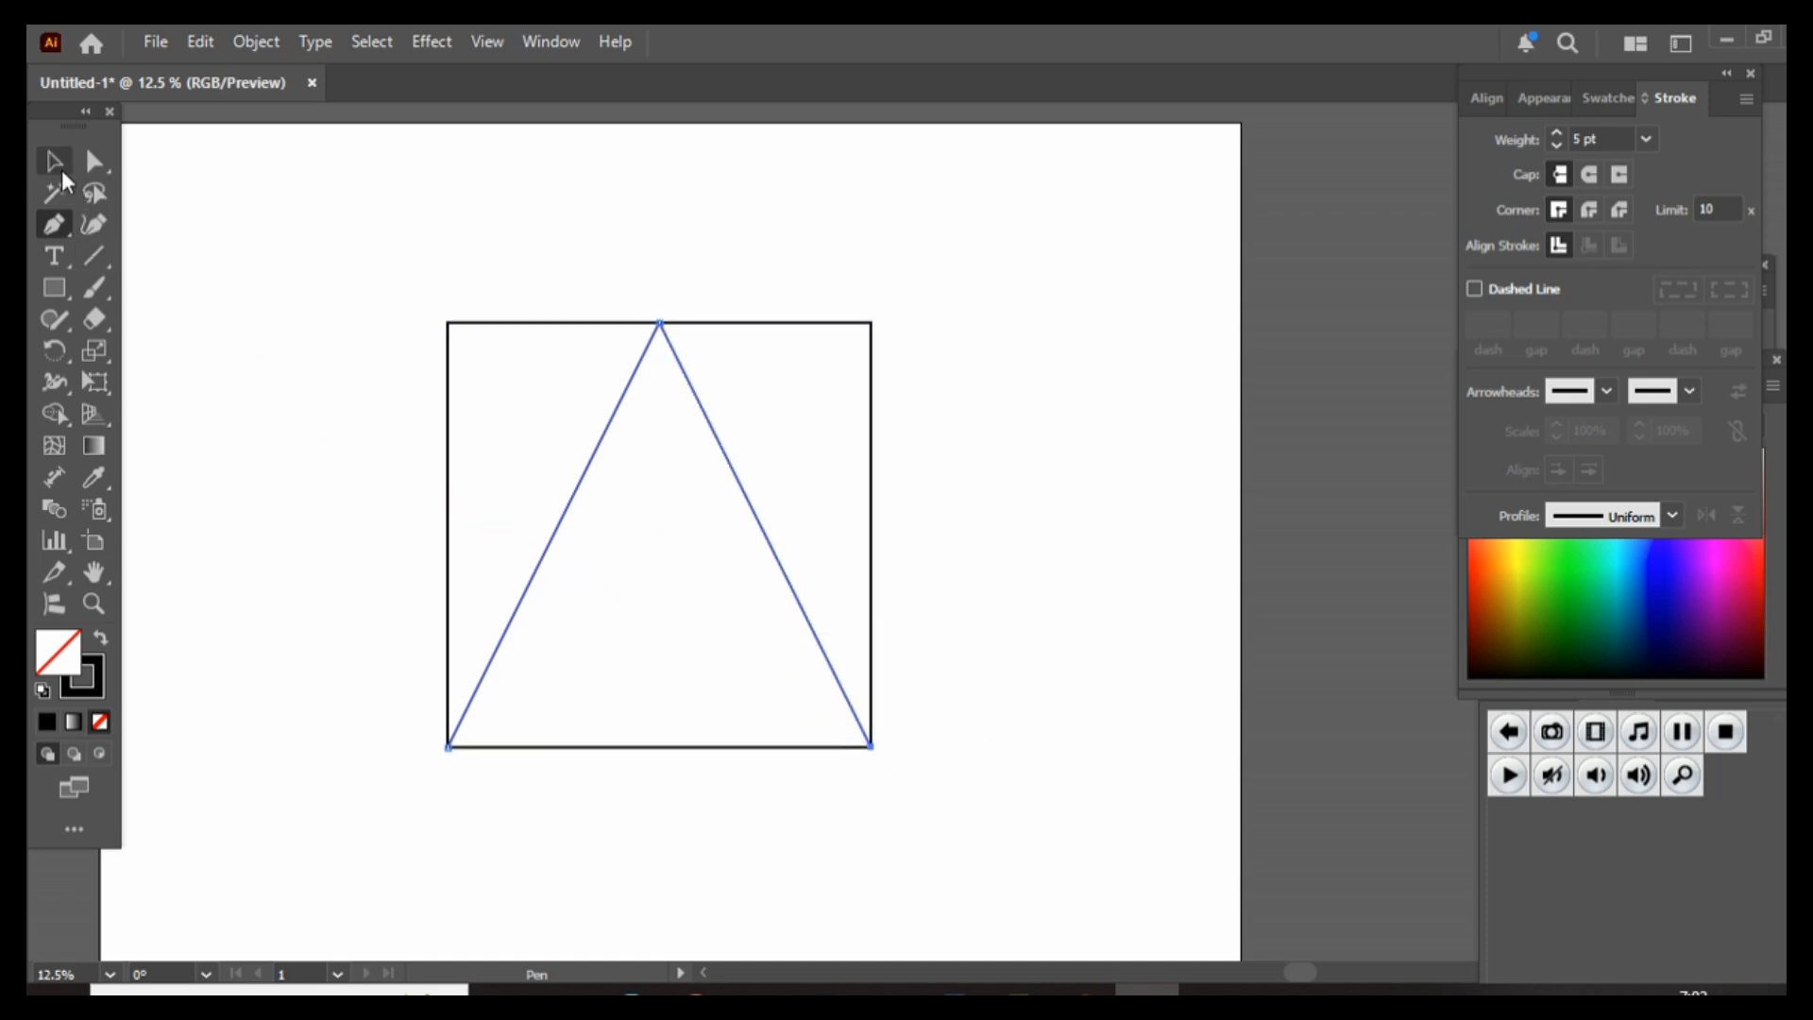
left_click(366, 806)
- Move the inverted-V path off the square, delete the square, and return the path to the middle of the artboard
left_click_drag(490, 668, 913, 713)
left_click_drag(372, 263, 550, 469)
key("Delete")
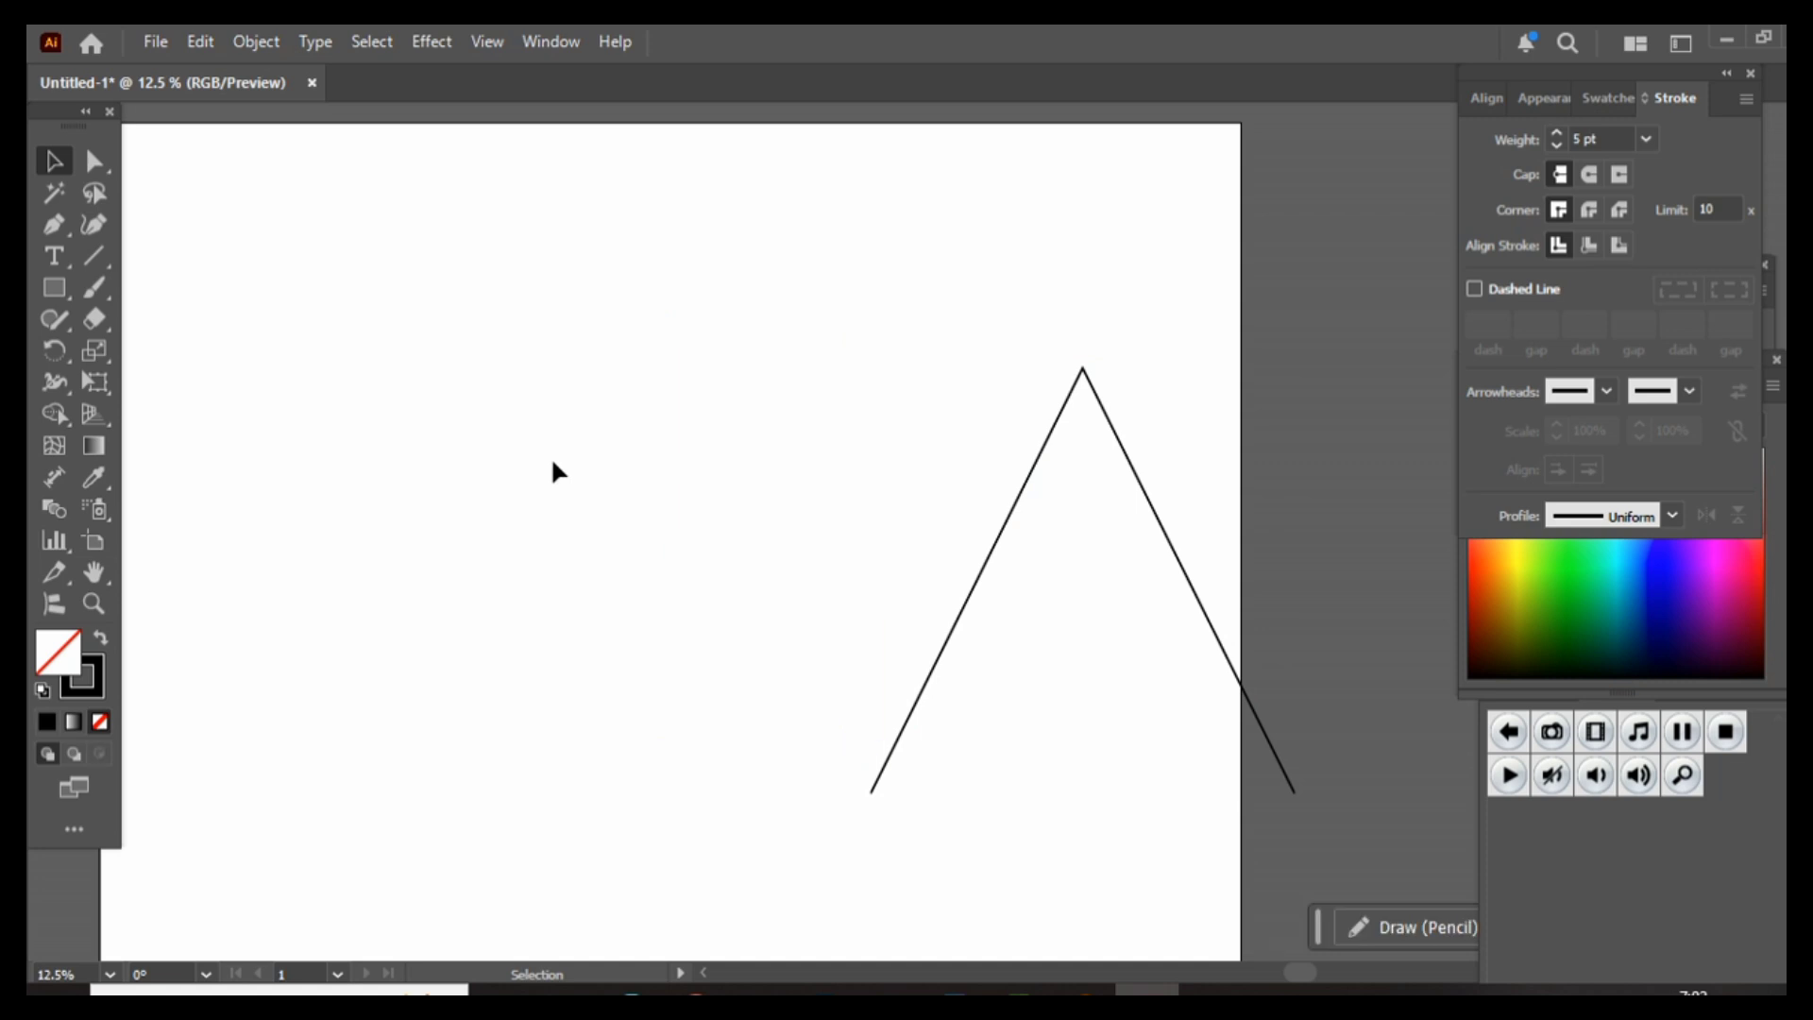
mouse_move(964, 619)
left_mouse_down()
mouse_move(482, 498)
mouse_move(583, 506)
left_mouse_up()
- Increase the inverted-V path's stroke weight to 95 pt
left_click(1615, 139)
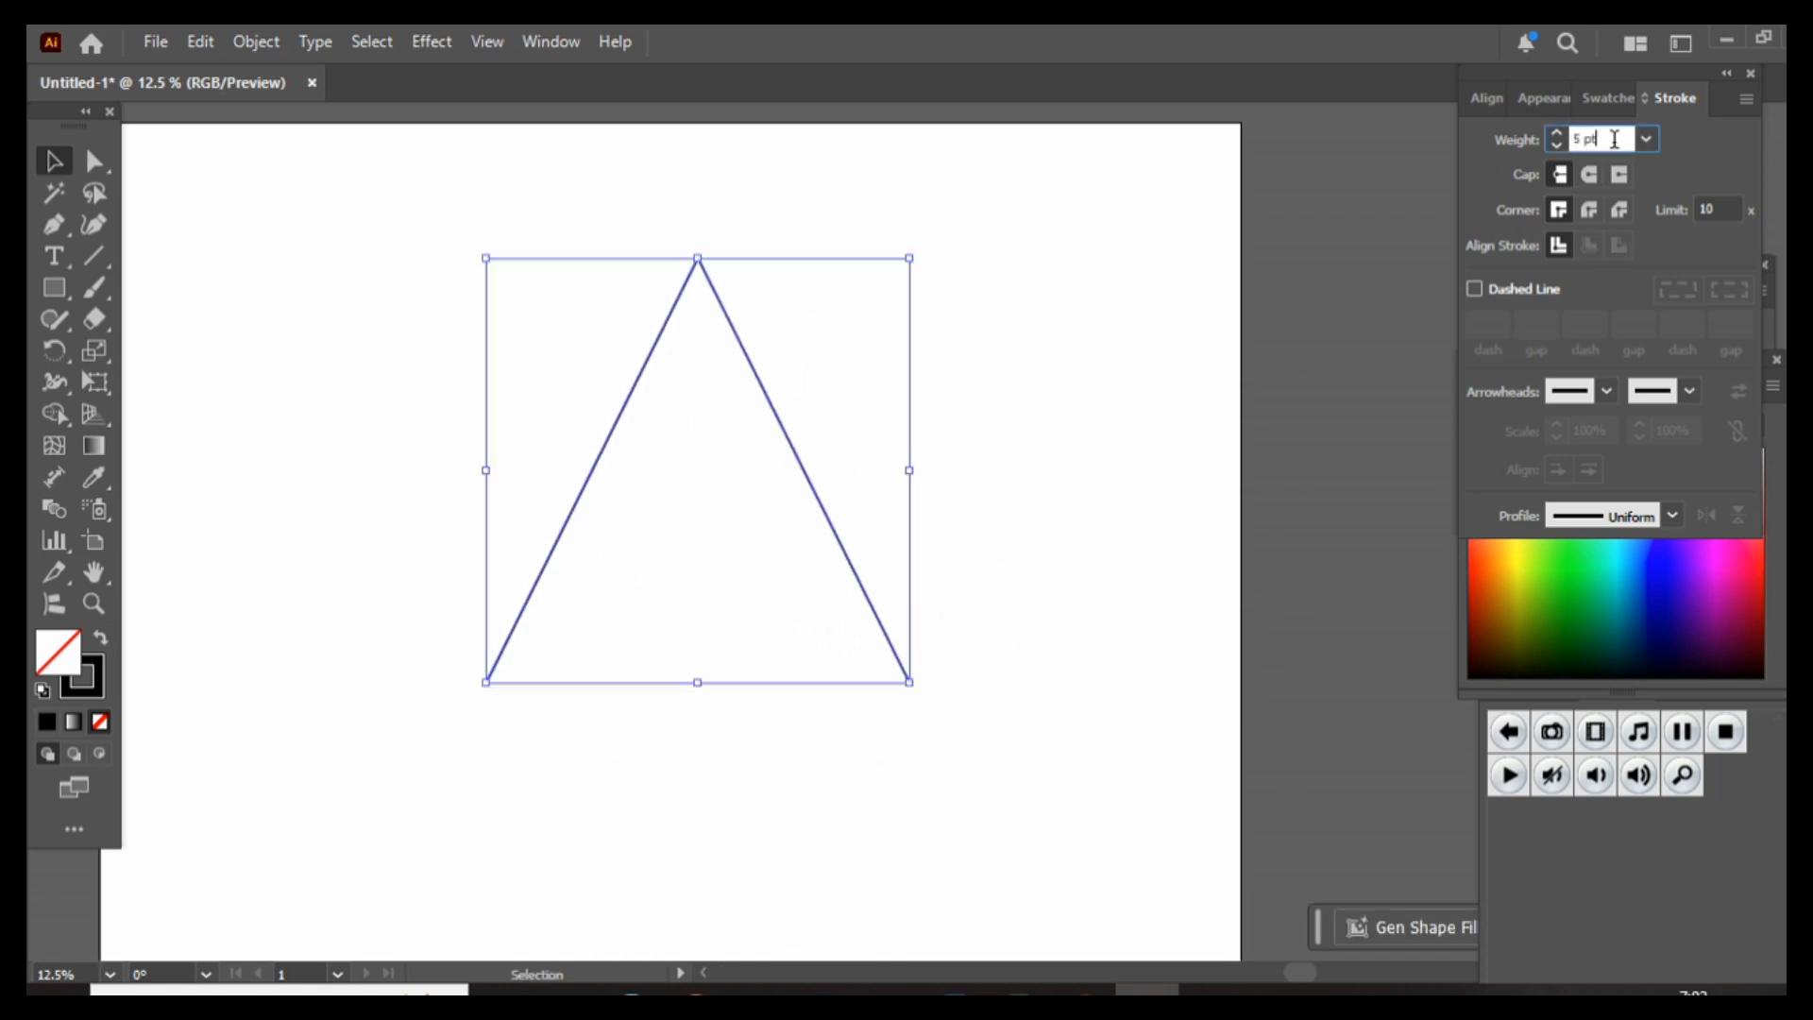
key("Up")
key("Up")
key("Up")
key("Up")
key("Up")
key("Up")
key("Up")
key("Up")
key("Up")
key("Up")
key("Up")
key("Up")
key("Up")
key("Up")
key("Up")
key("Up")
key("Up")
key("Up")
key("Up")
key("Up")
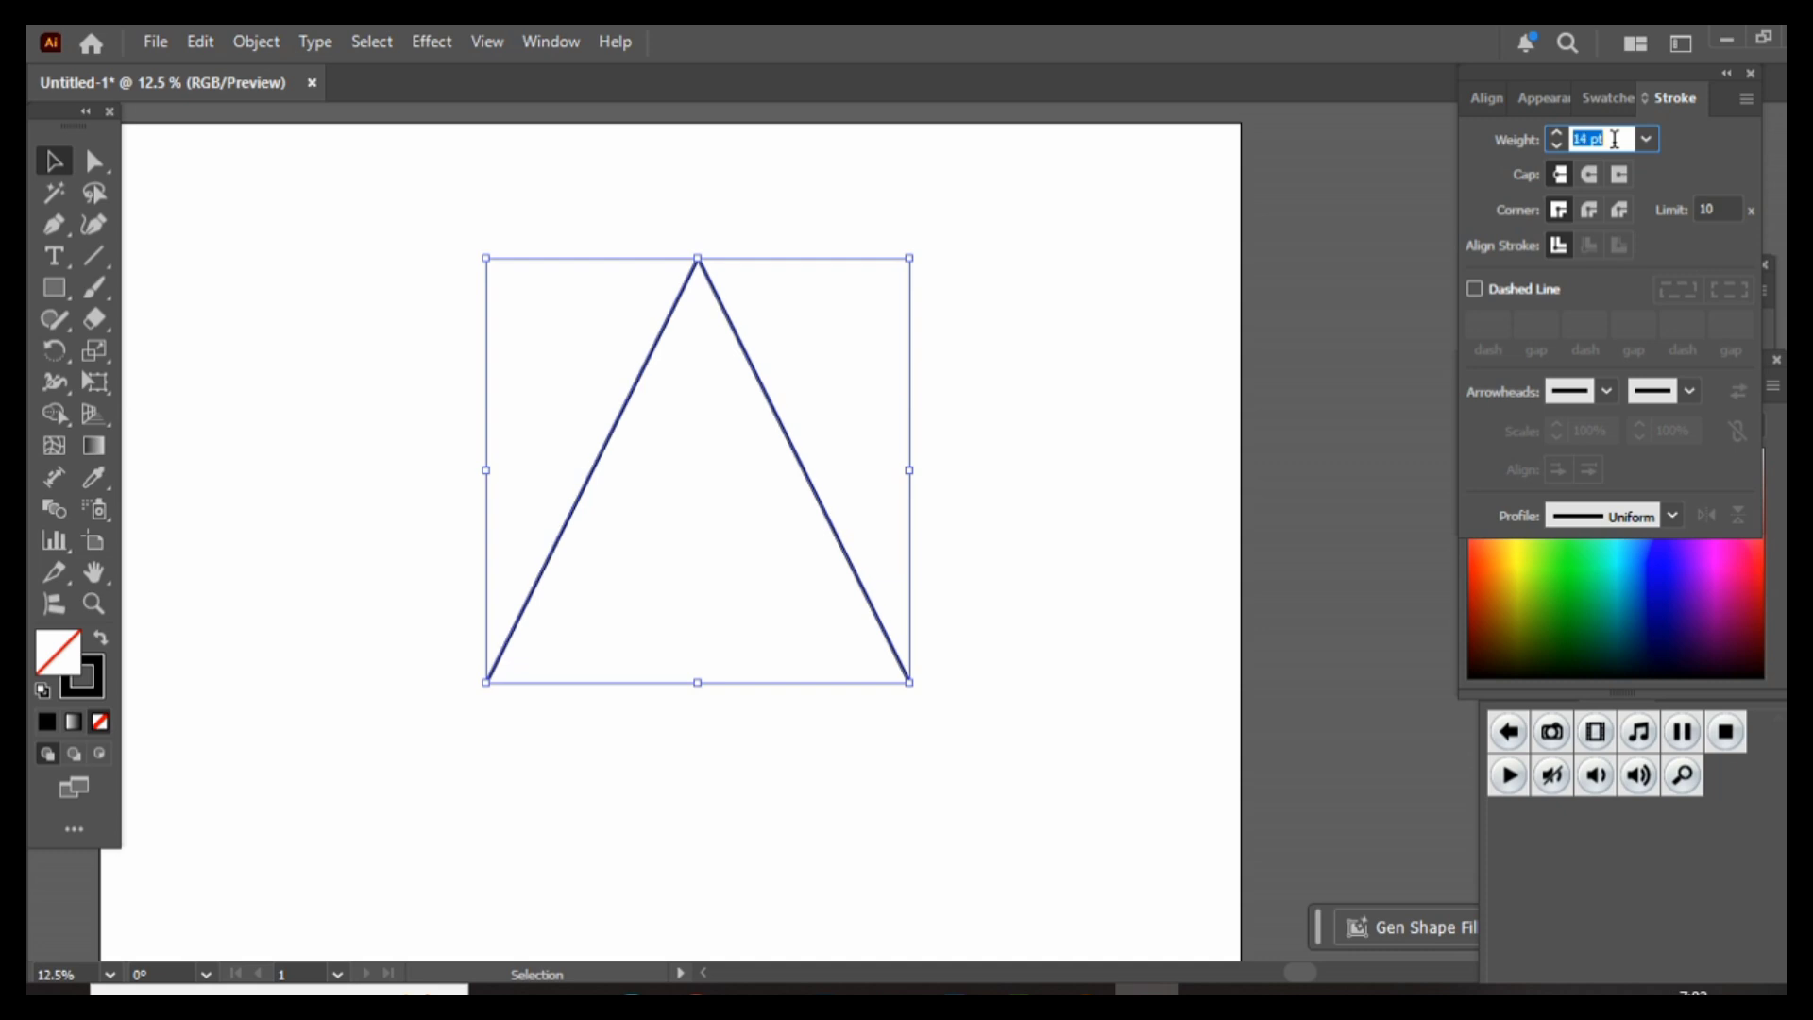
key("Up")
key("Up")
key("Up")
key("Up")
key("Up")
key("Up")
key("Up")
key("Up")
key("Up")
key("Up")
key("Up")
key("Up")
key("Up")
key("Up")
key("Up")
key("Up")
key("Up")
key("Up")
key("Up")
key("Up")
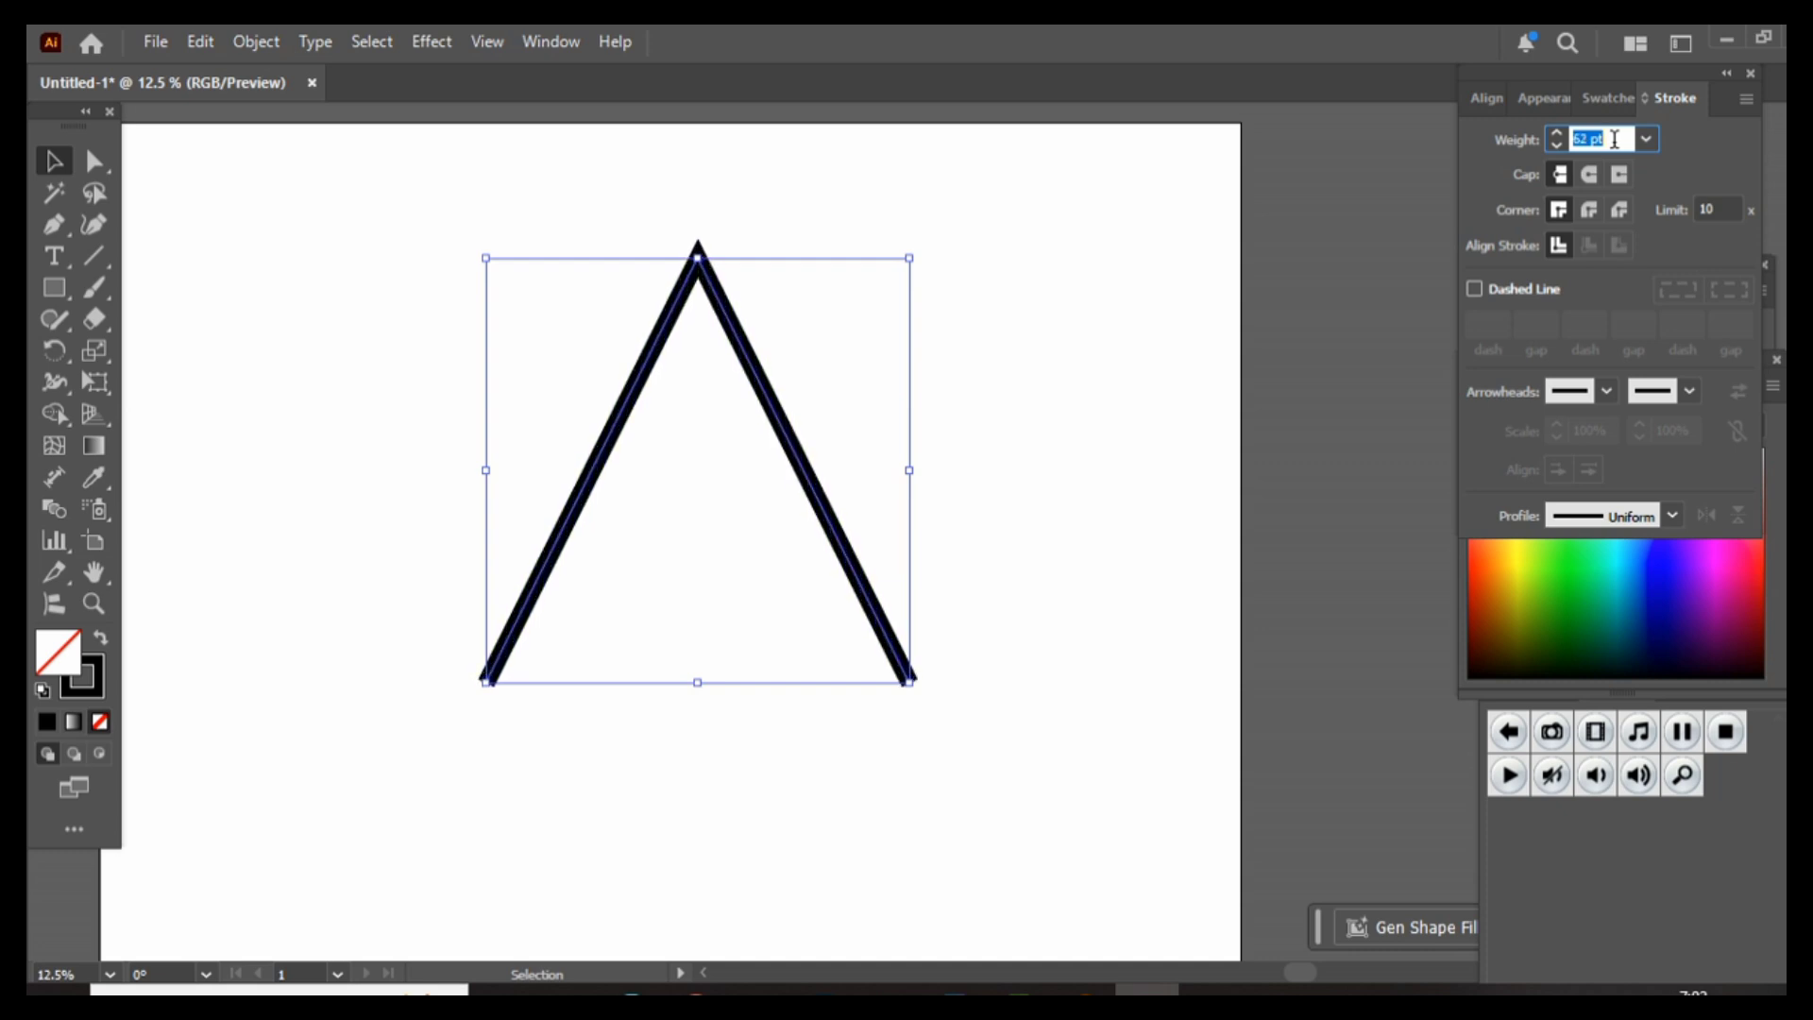
key("Up")
key("Up")
key("Up")
key("Up")
key("Up")
key("Up")
key("Up")
key("Up")
key("Up")
key("Up")
key("Up")
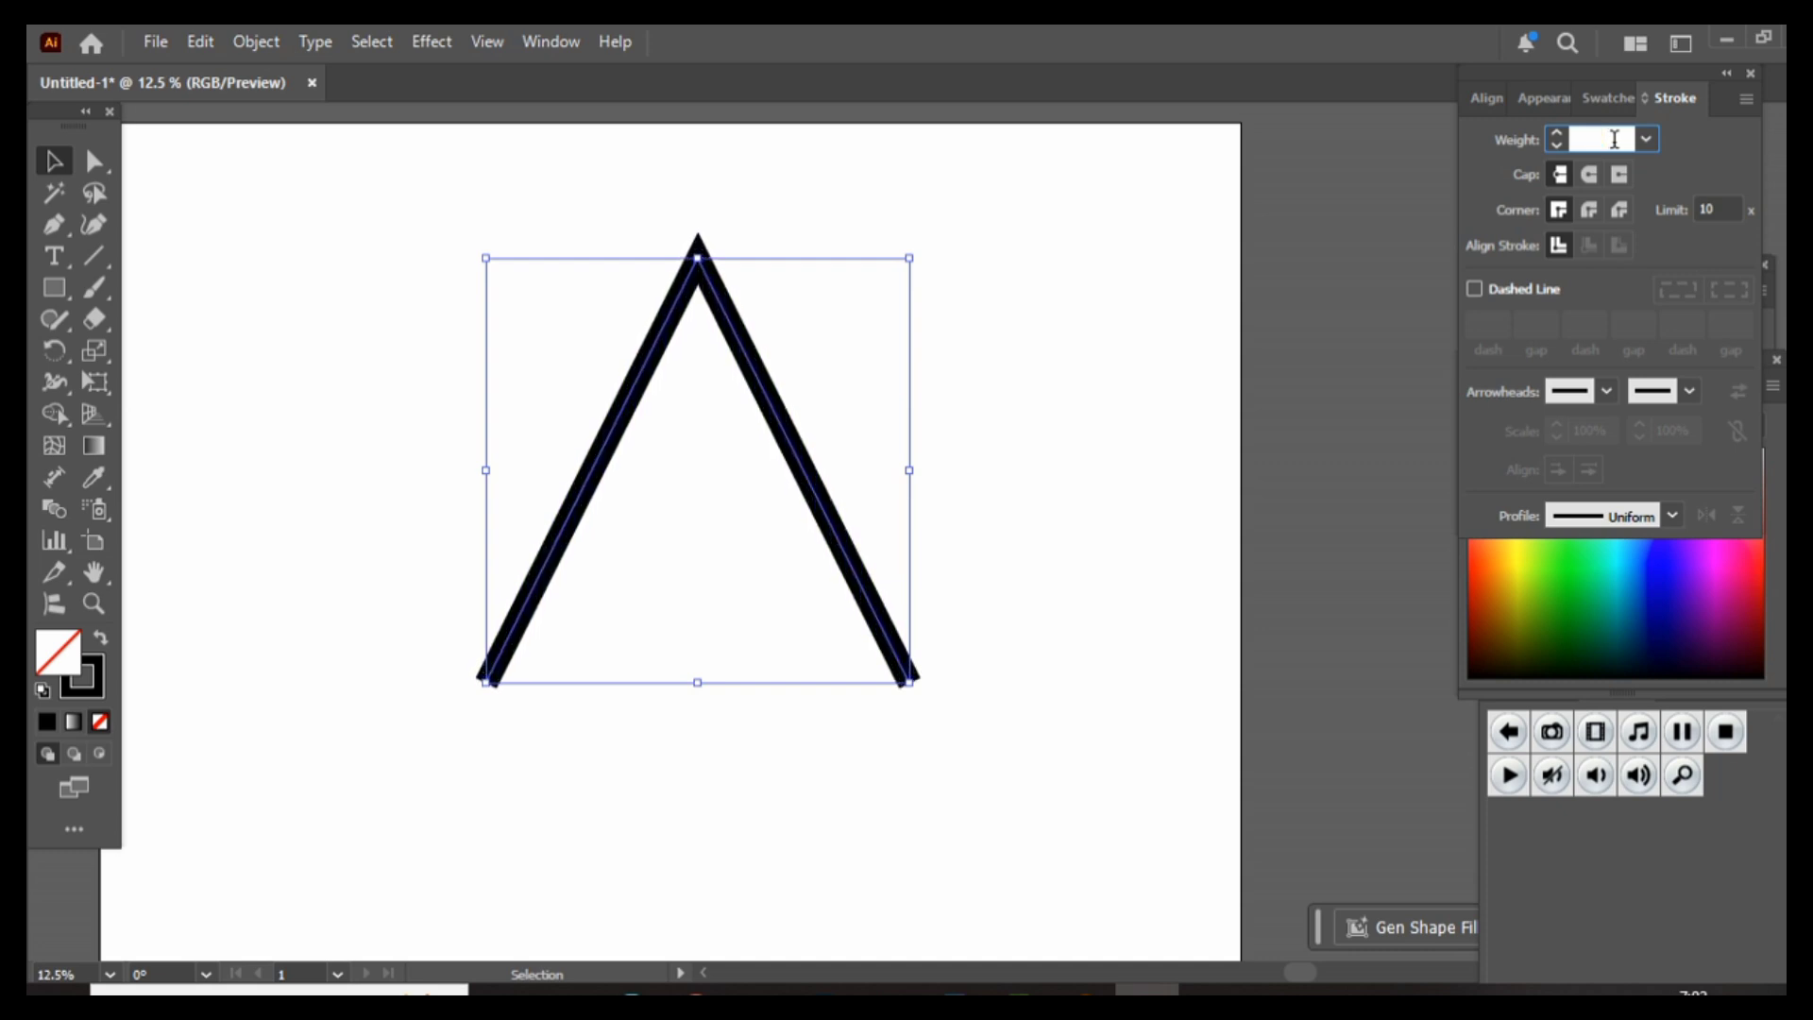
key("Up")
key("Up")
key("Up")
key("Up")
key("Up")
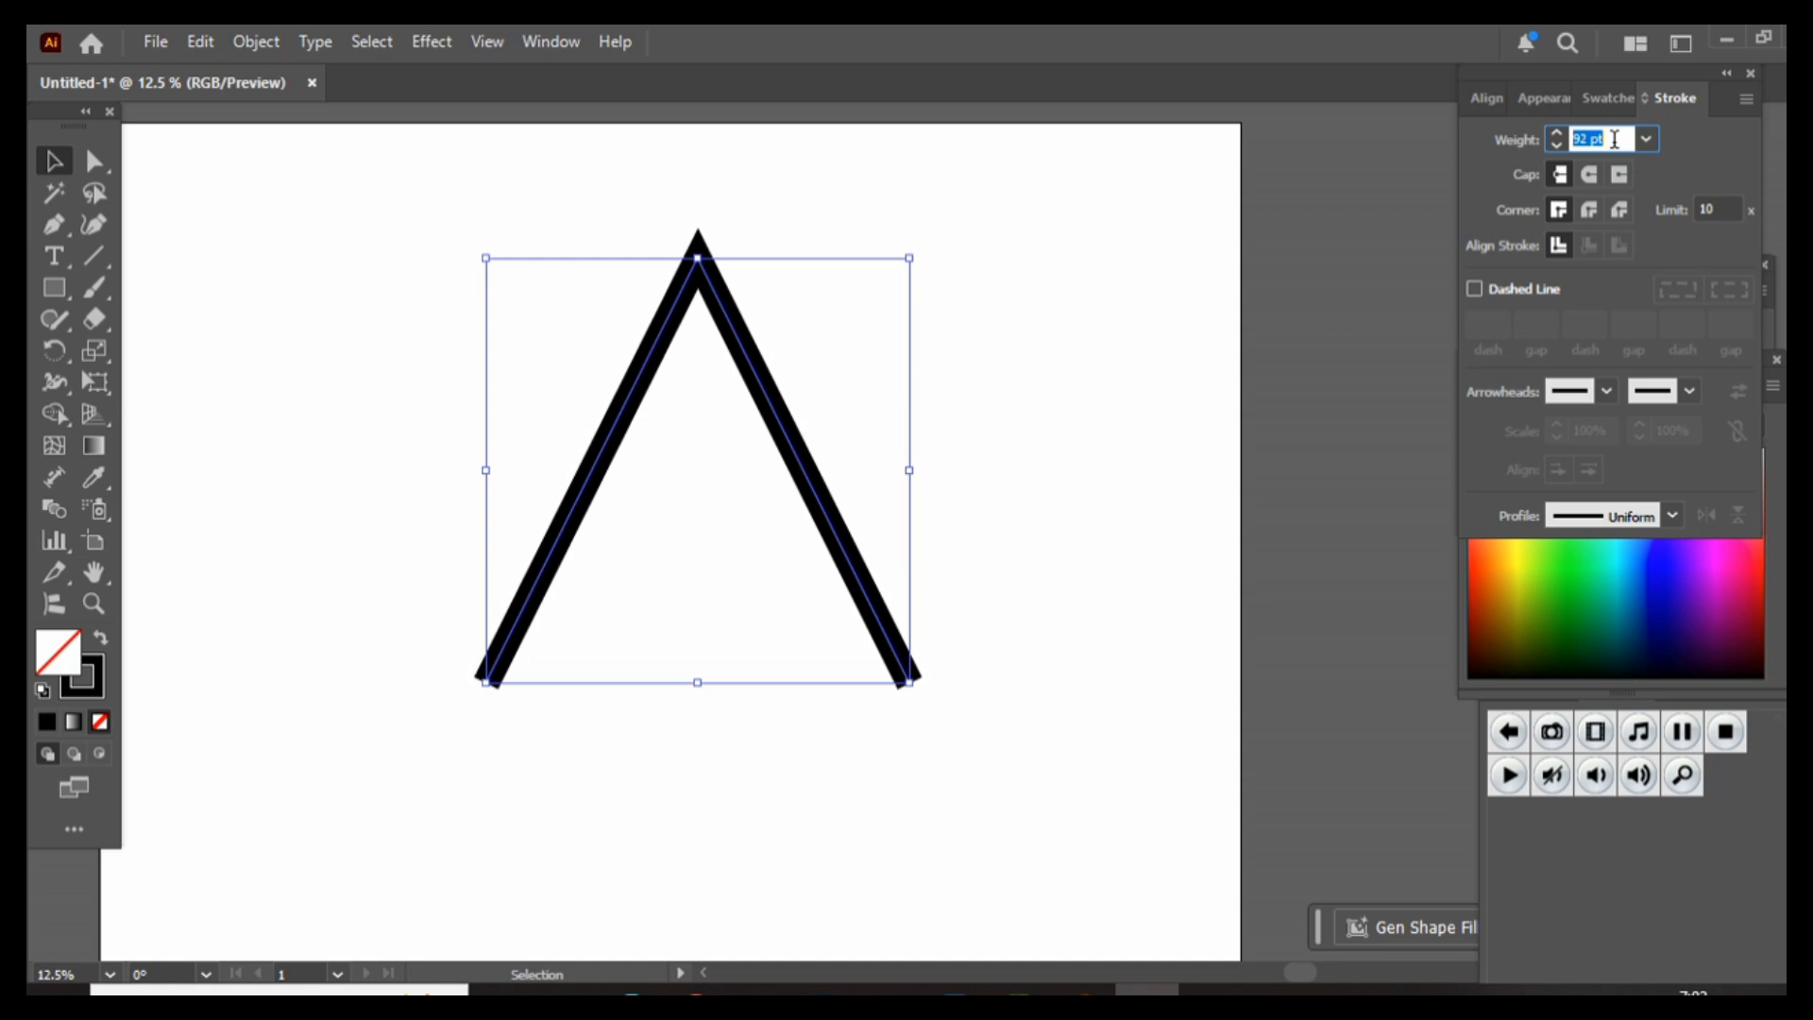
left_click(249, 332)
key("p")
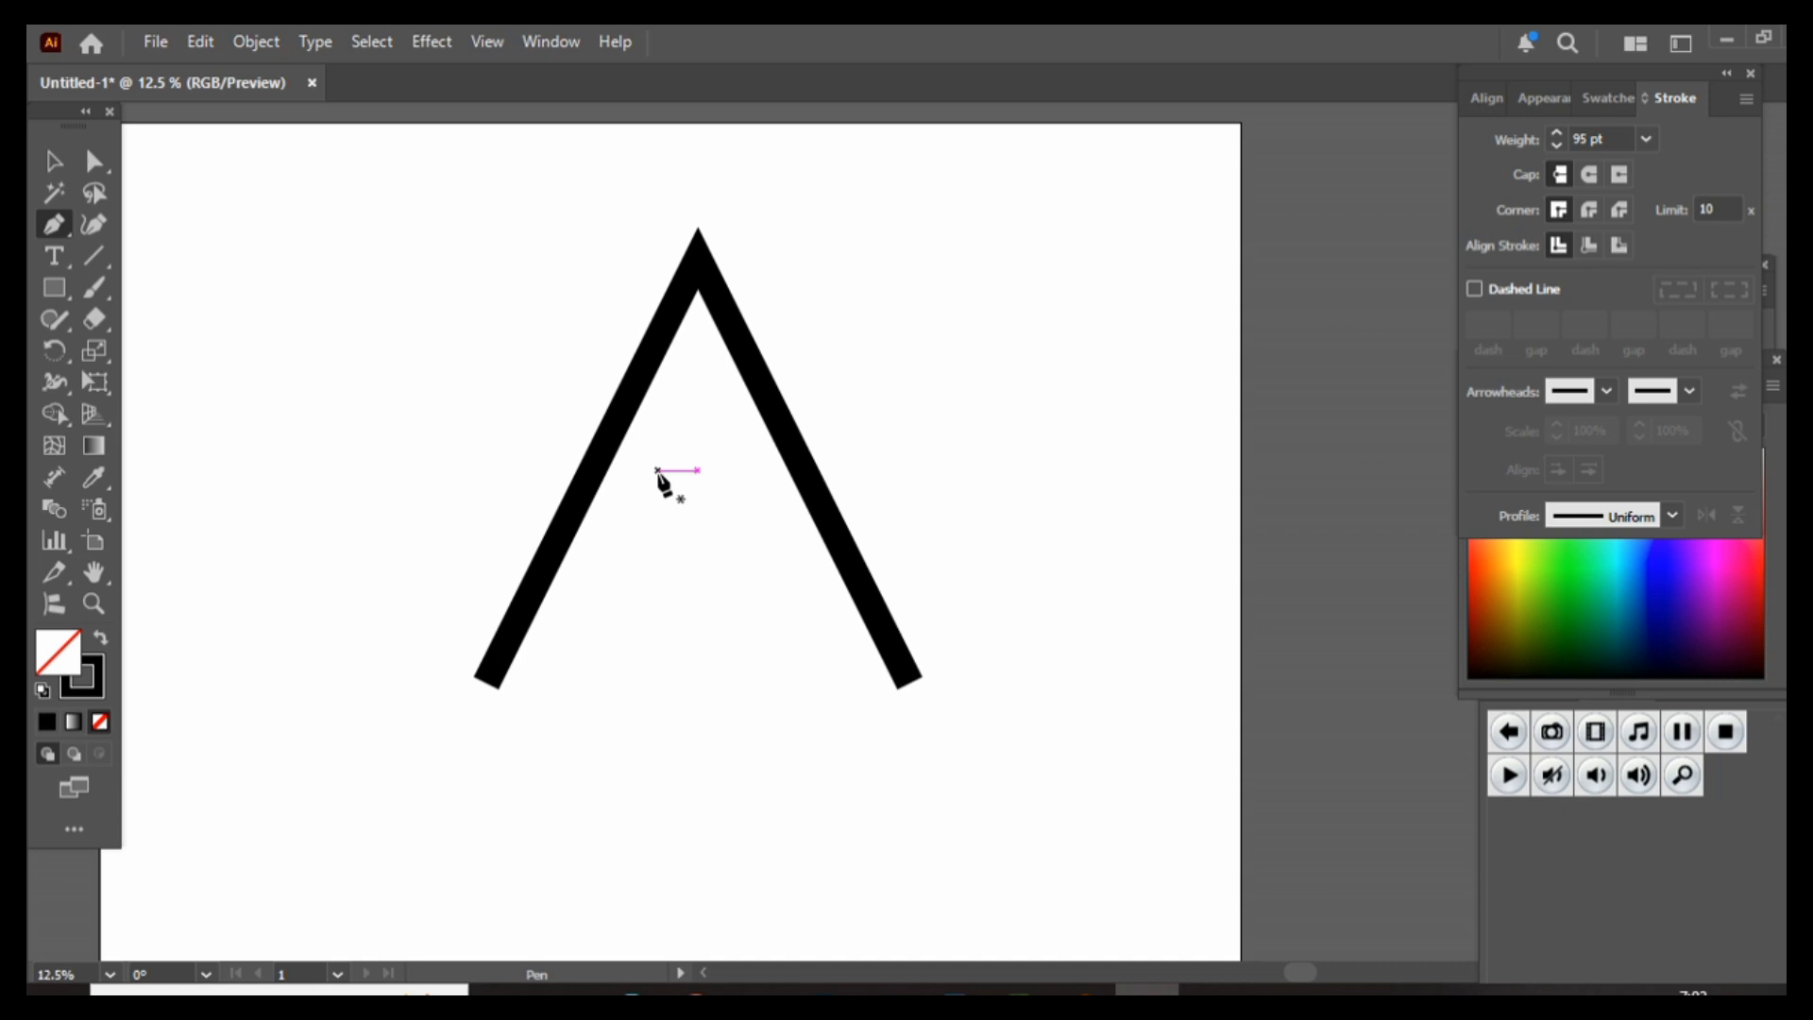
key("alt")
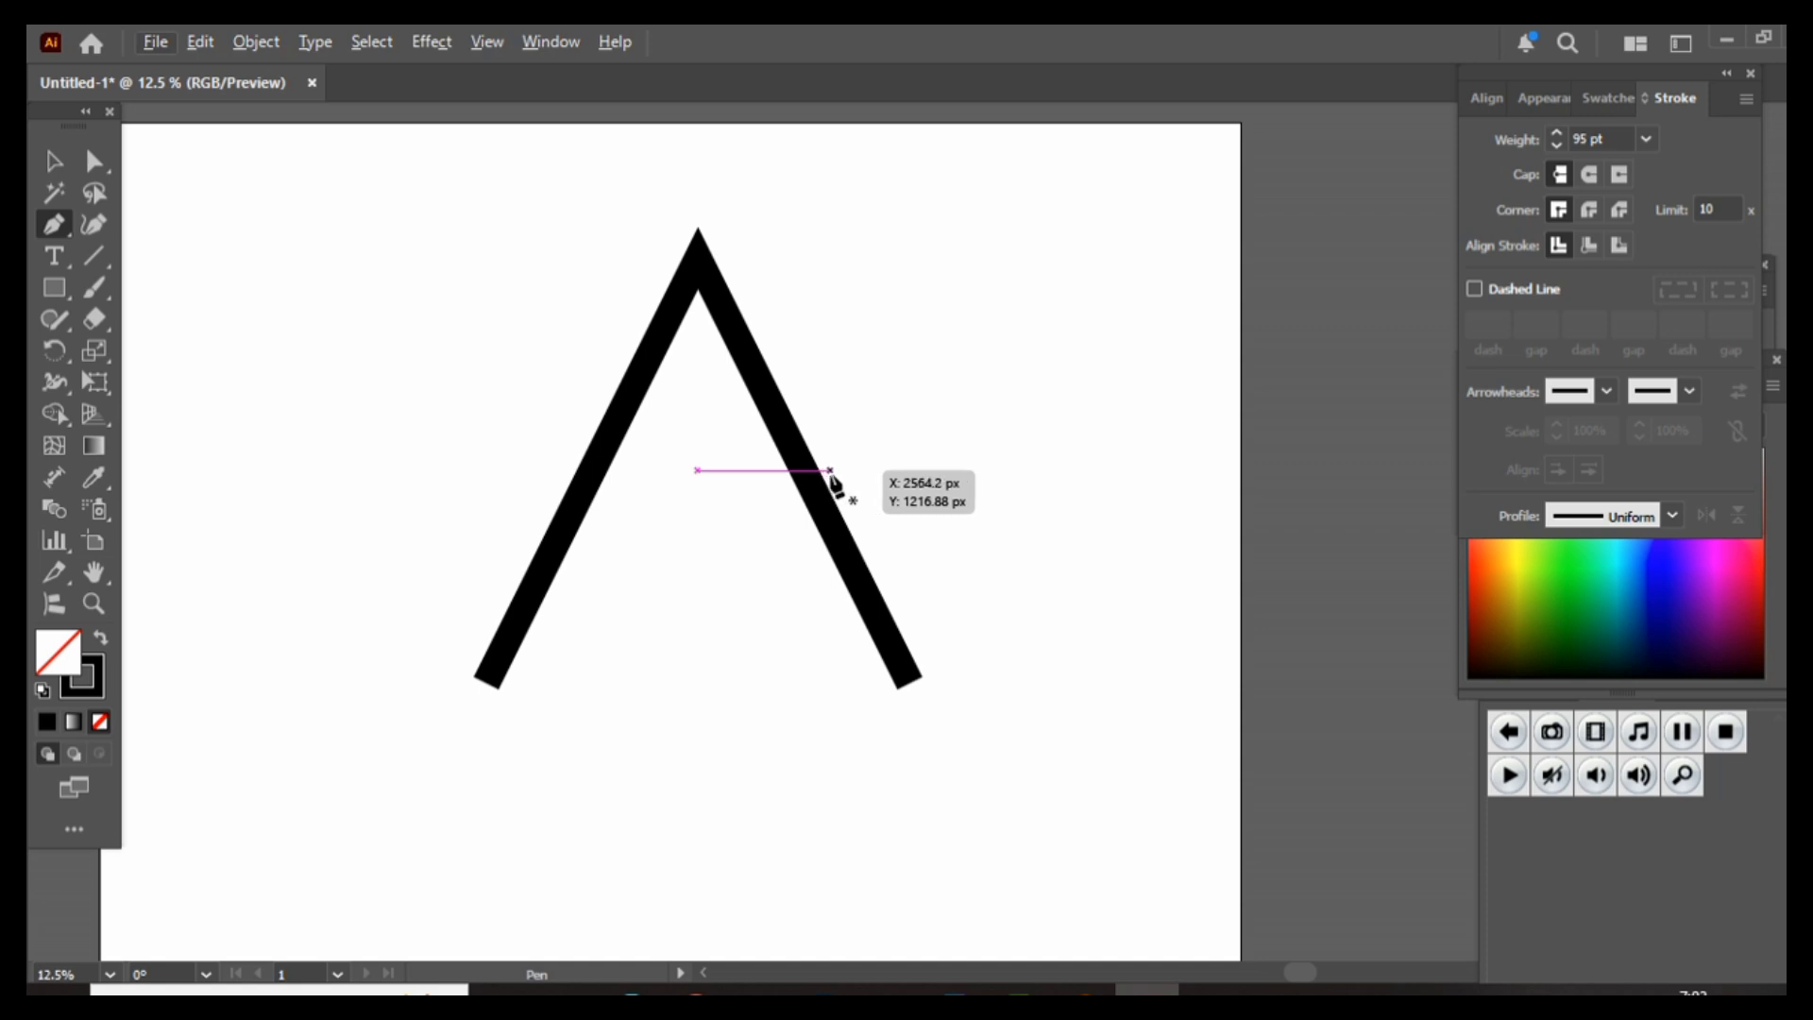
left_click(829, 469)
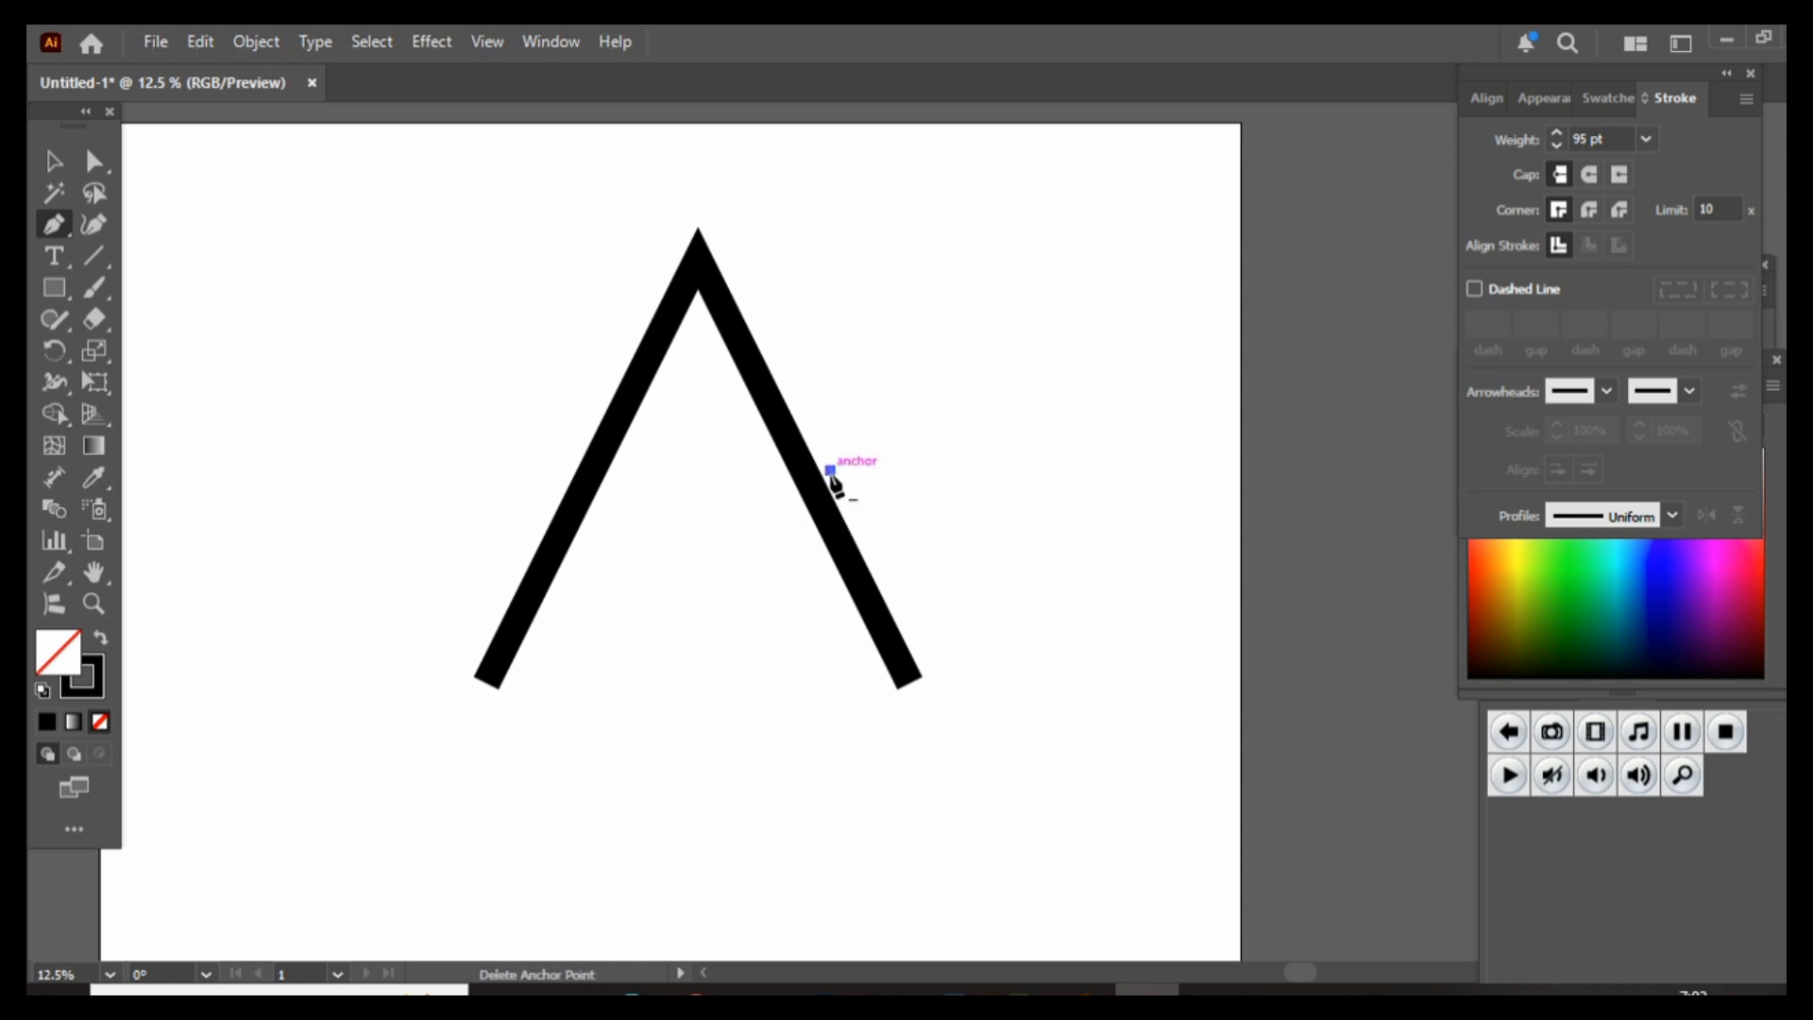
- Draw a horizontal crossbar with the Pen tool from inside the A across its right leg, and extend its left end slightly
left_click(49, 231)
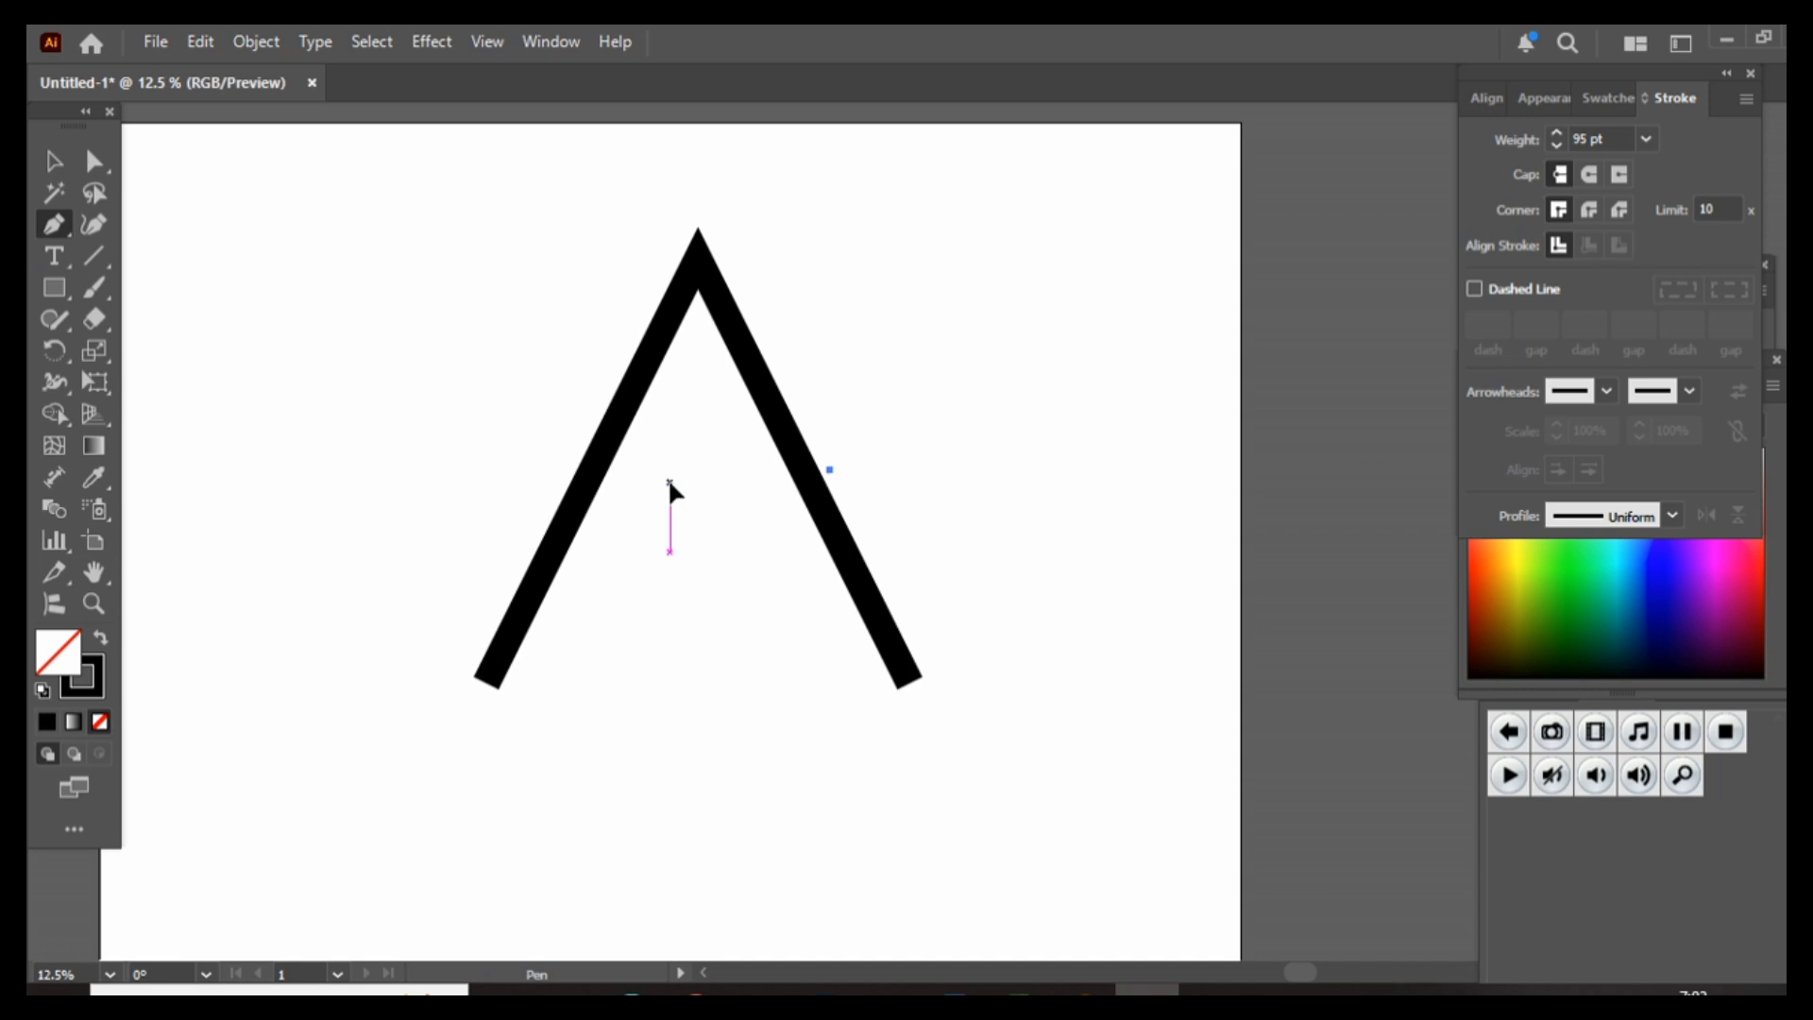
left_click(670, 484)
left_click(852, 482)
left_click(54, 162)
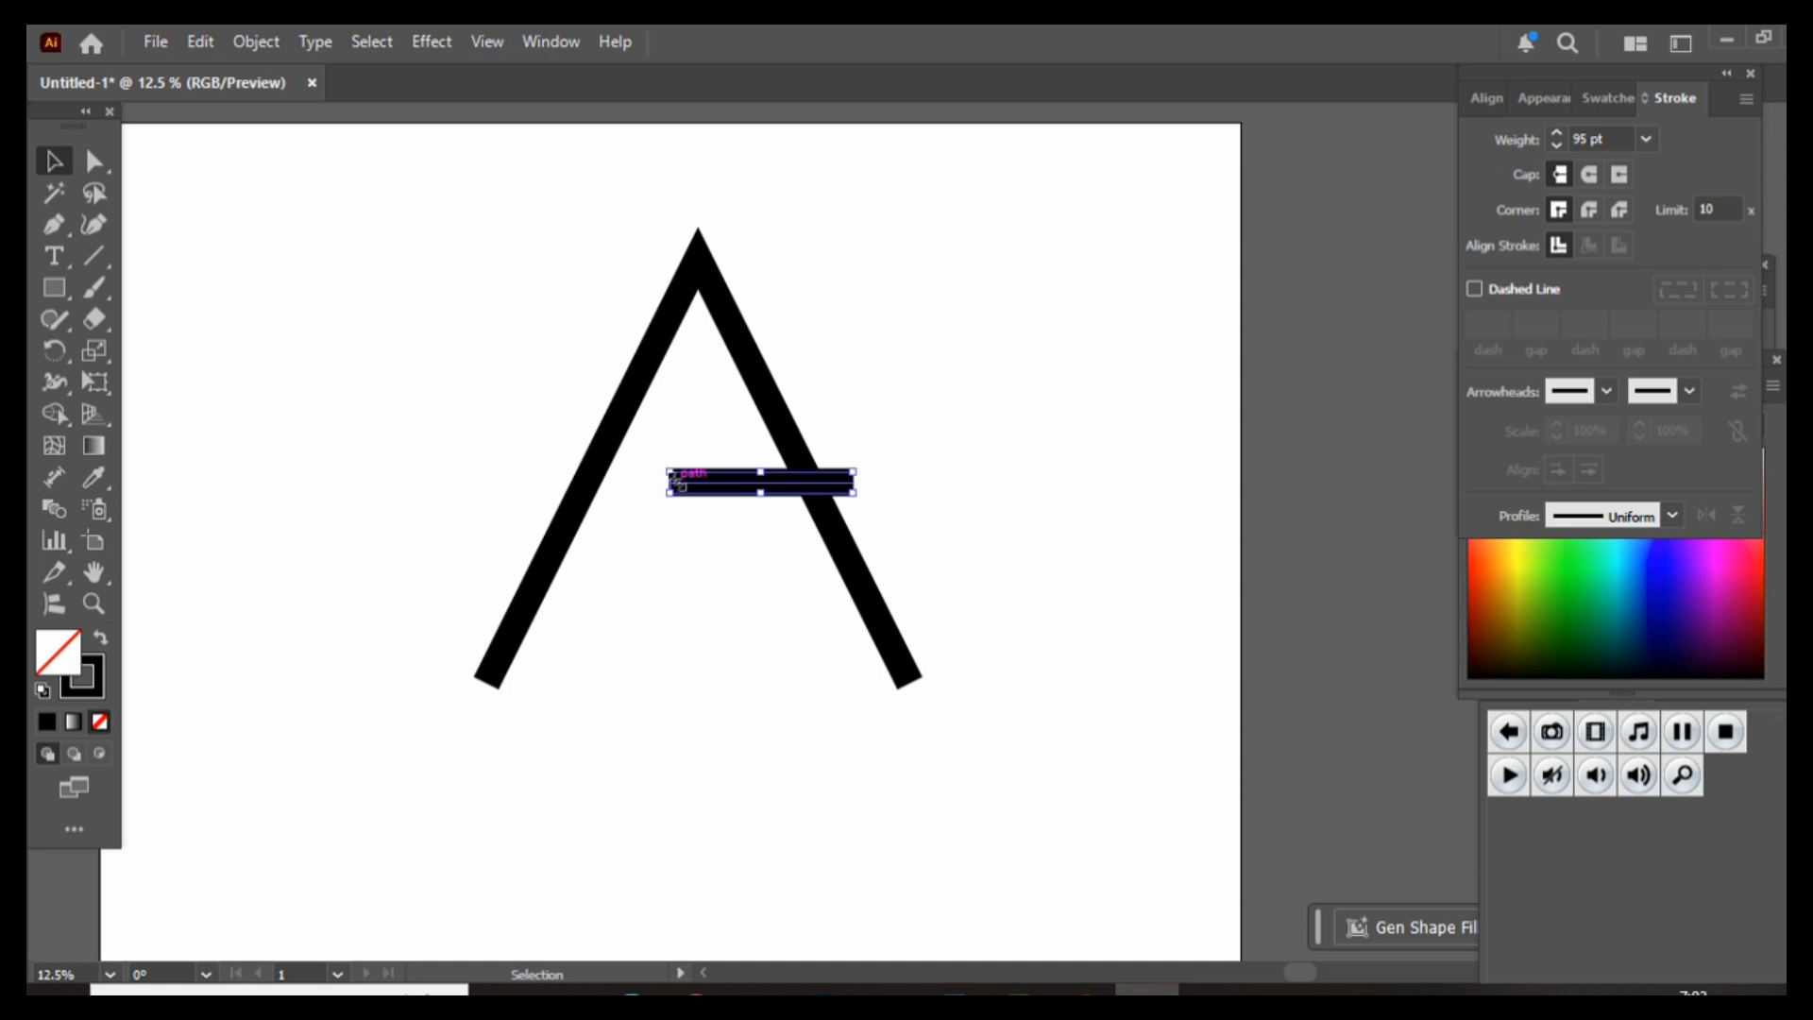
left_click_drag(669, 482, 655, 482)
left_click(682, 667)
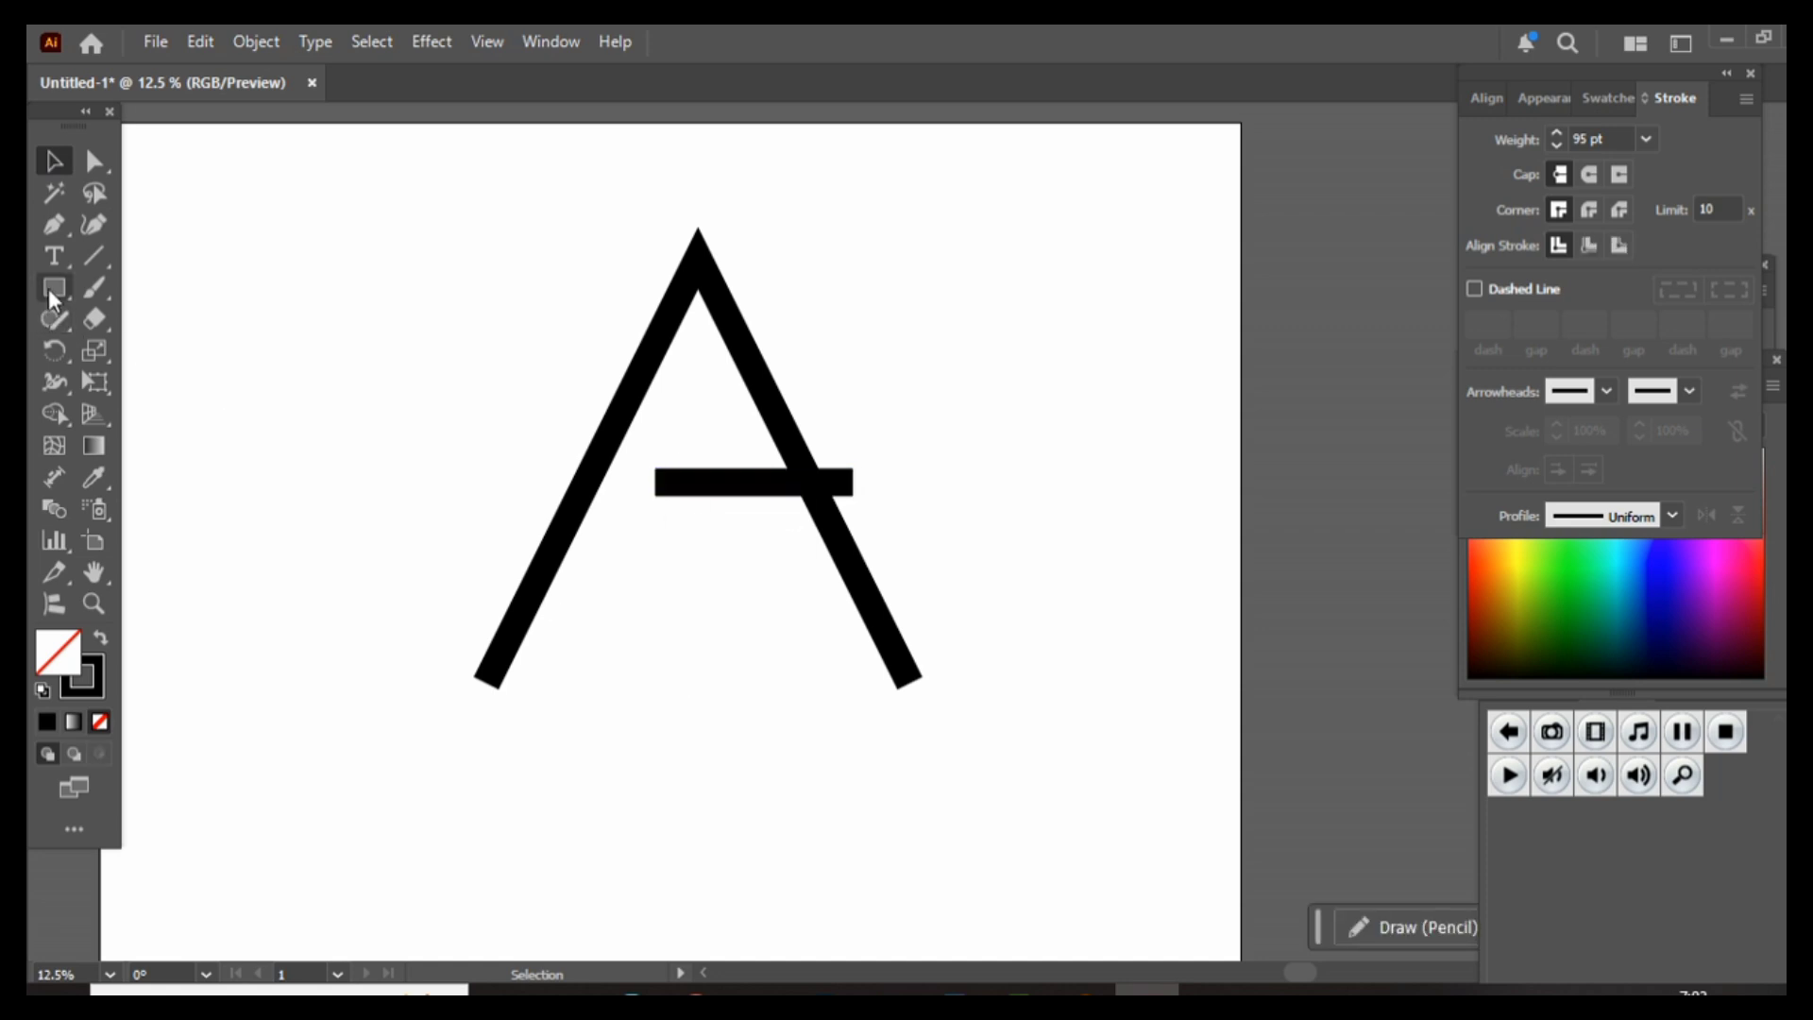
- Draw a large circle around the A and center it horizontally on the letter, with both feet extending below it
left_click_drag(48, 287, 136, 351)
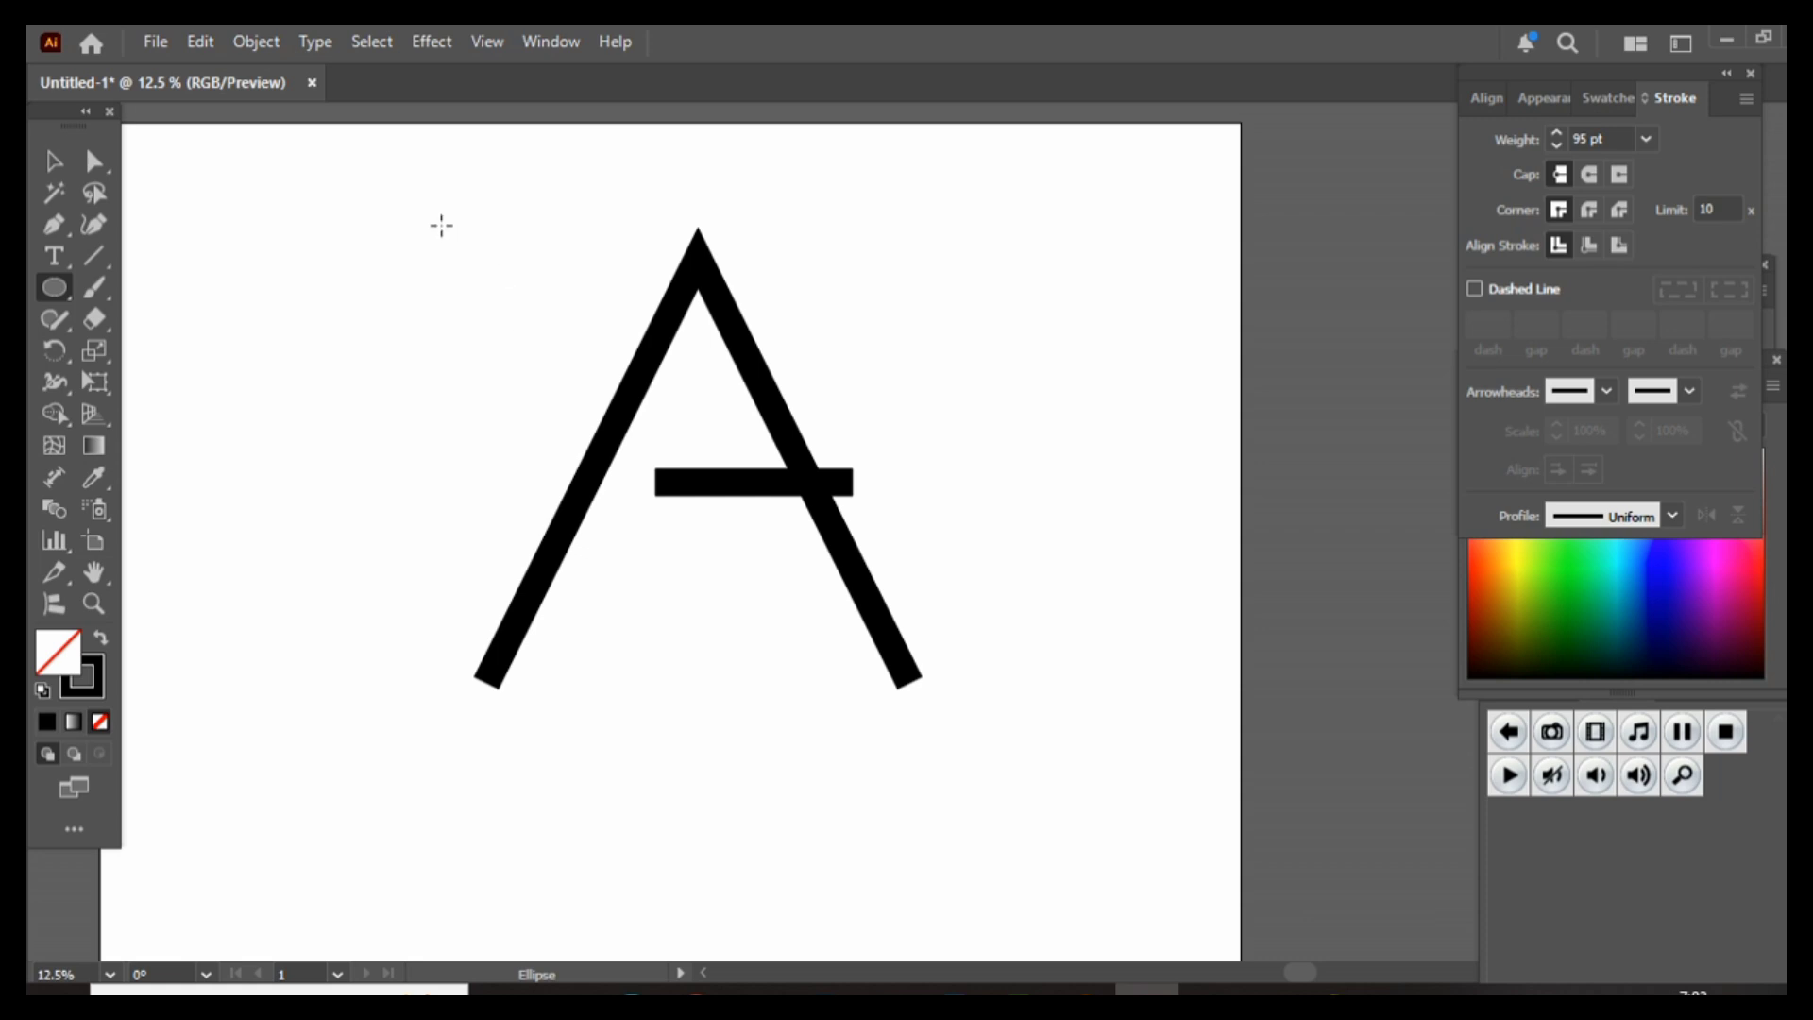
left_click_drag(441, 225, 932, 718)
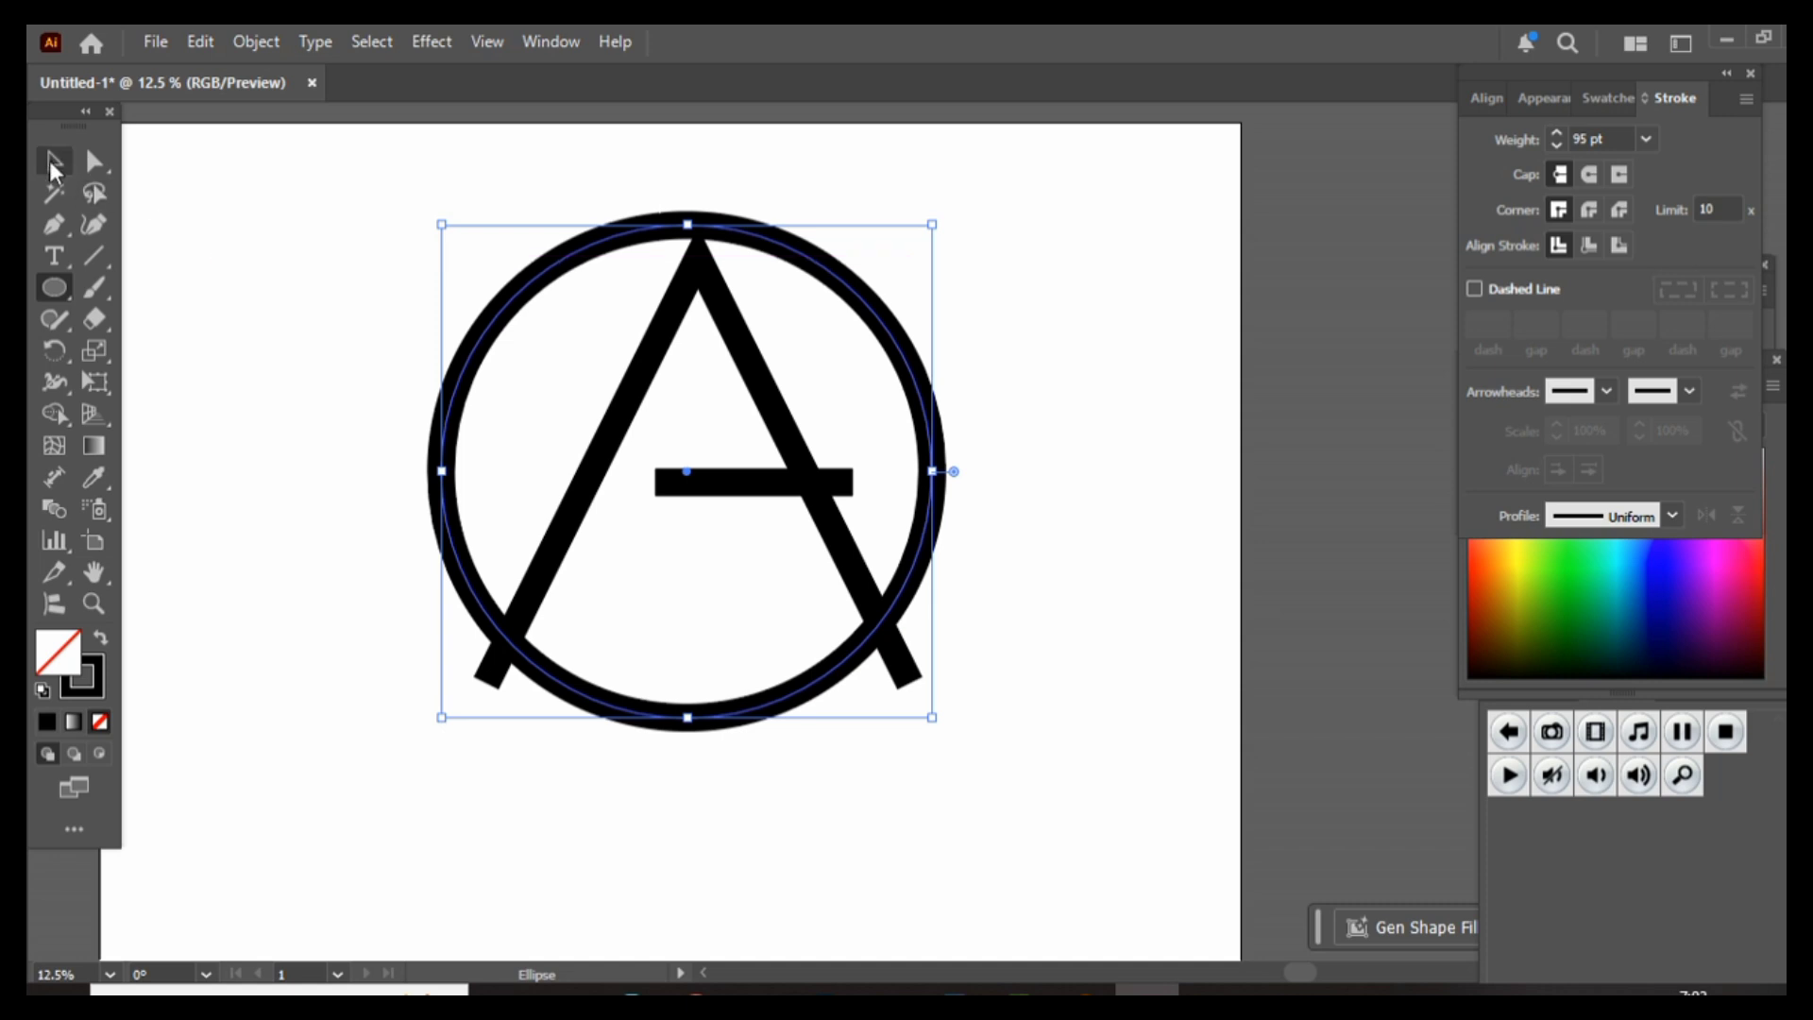
left_click(54, 160)
left_click_drag(831, 675, 843, 631)
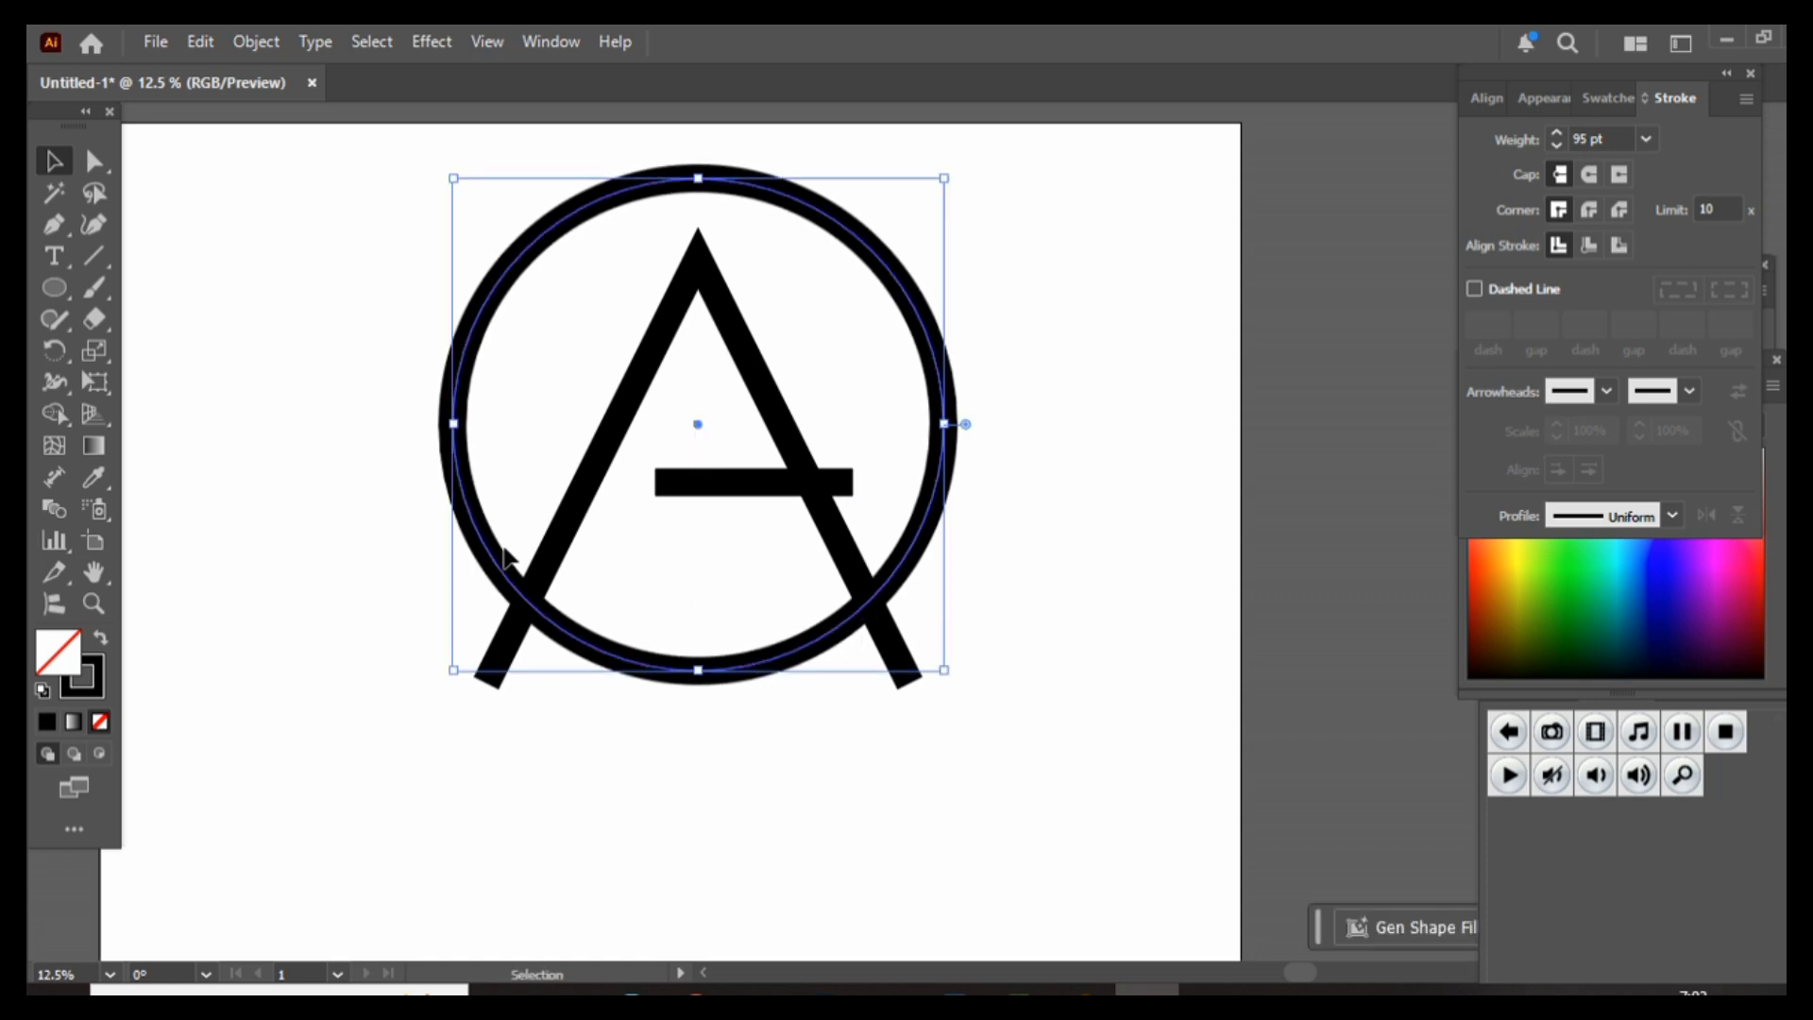
- Add a series of anchor points along the circle's lower-right arc, from the A's right leg upward
left_click(53, 226)
left_click(179, 253)
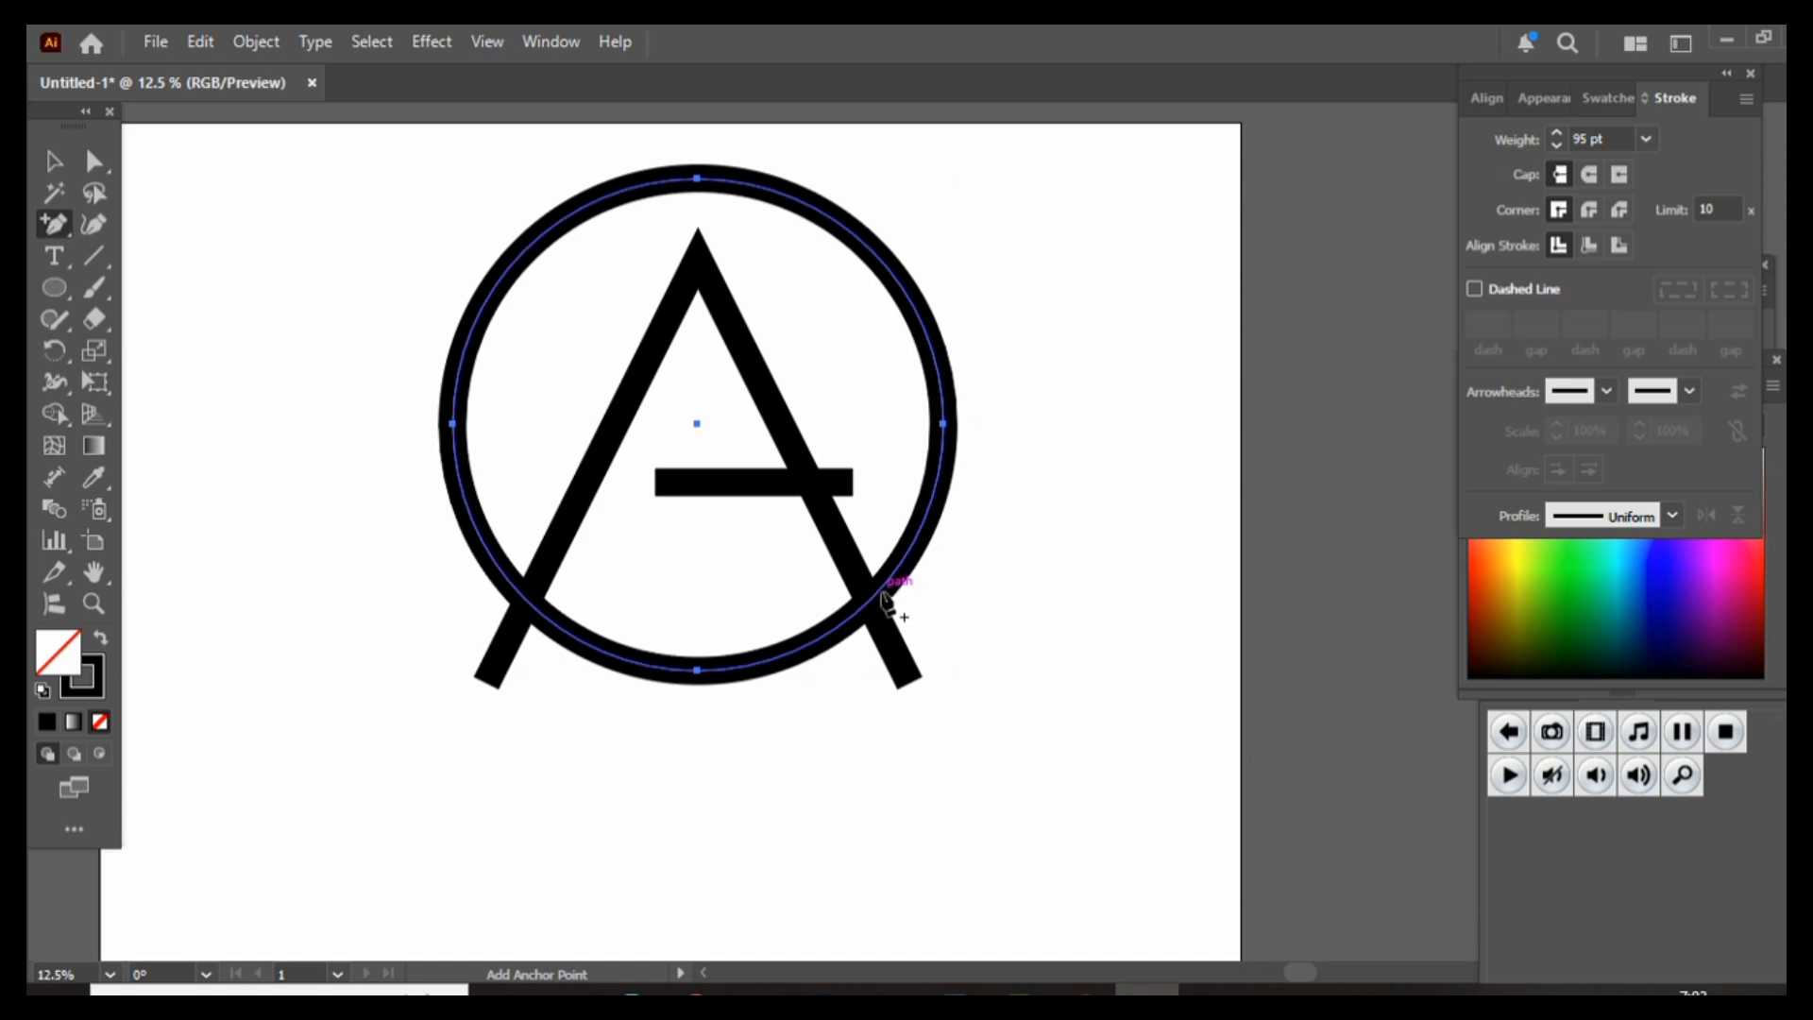
key("v")
left_click(252, 429)
left_click(63, 230)
scroll(880, 595, "up", 2)
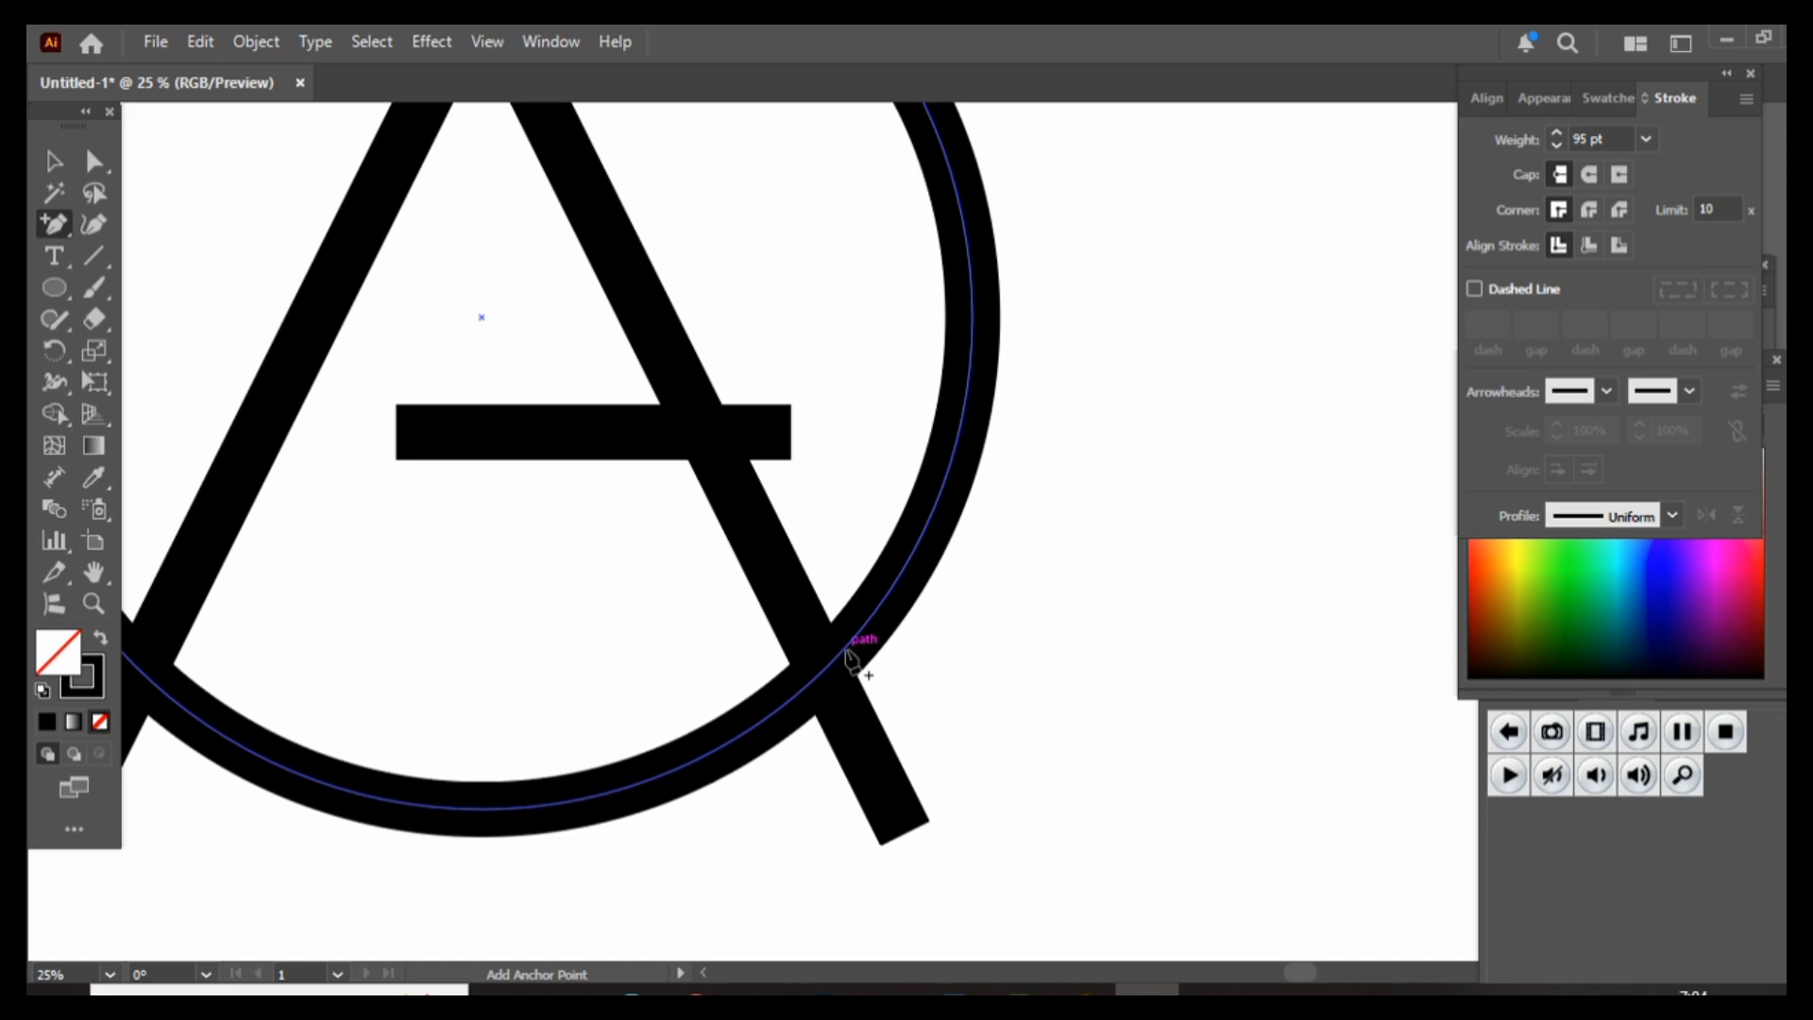
left_click(847, 650)
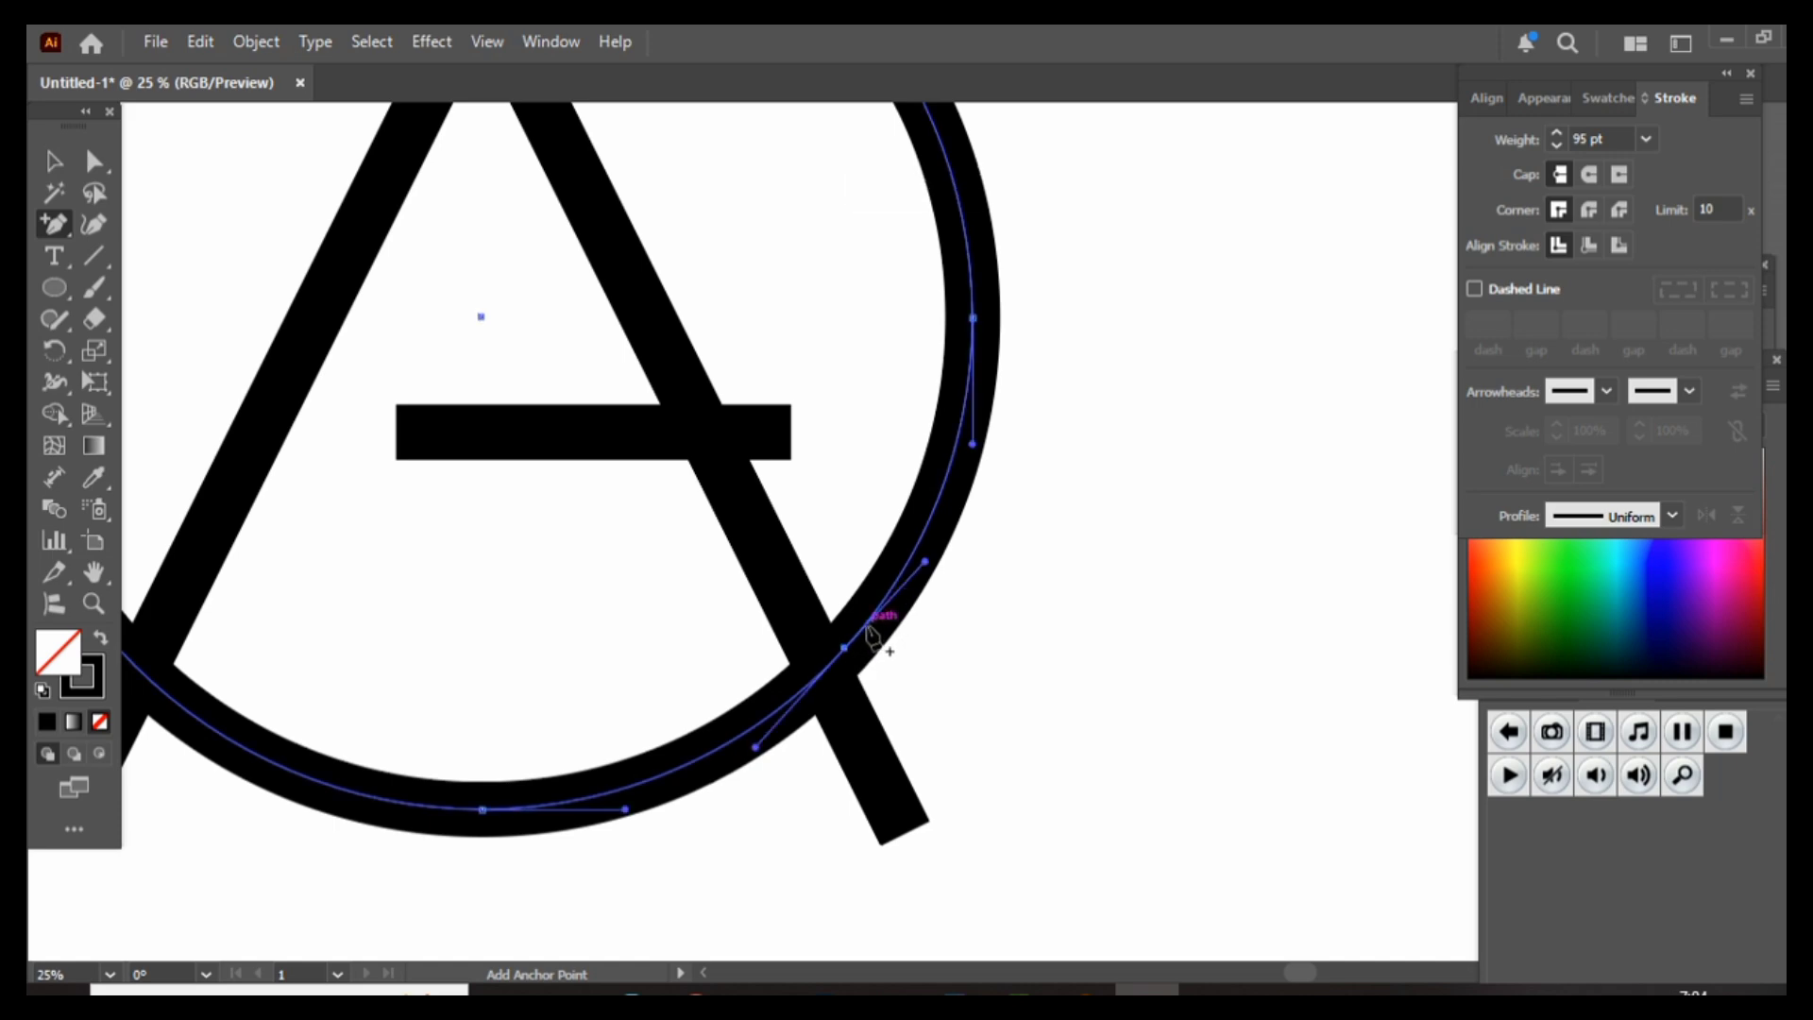
left_click(867, 621)
left_click(859, 630)
left_click(851, 638)
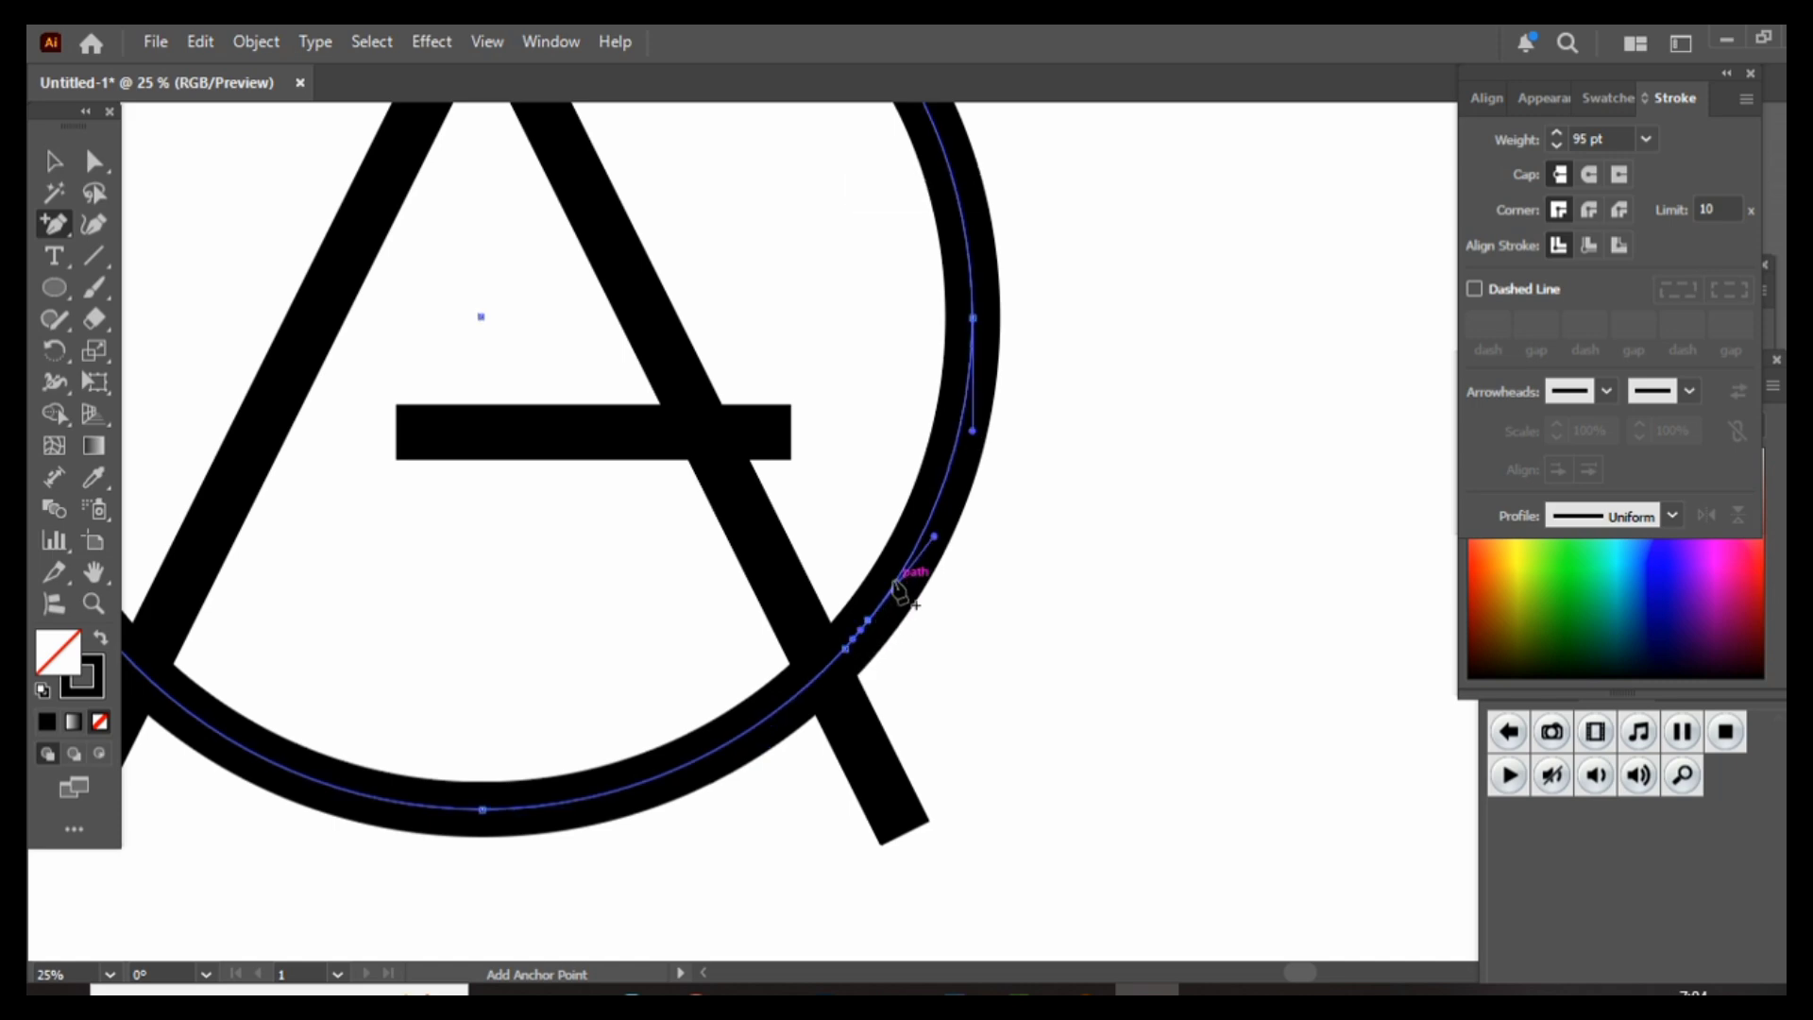
left_click(892, 587)
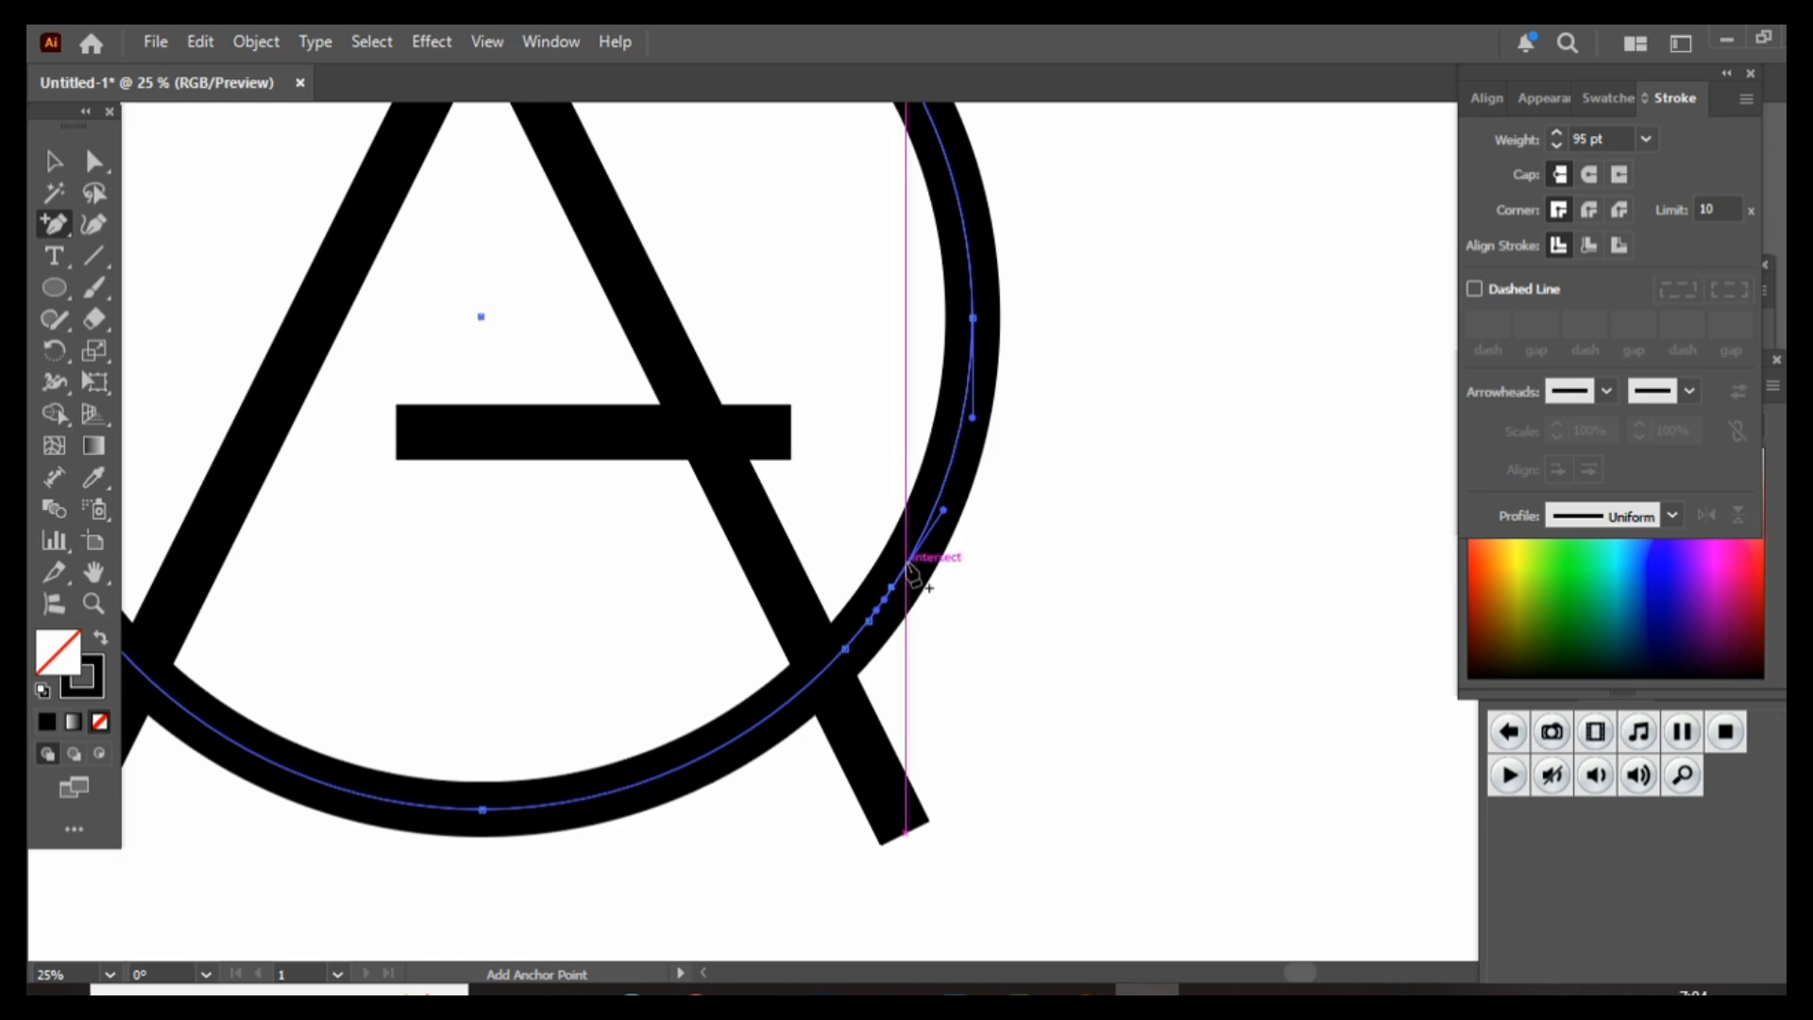
left_click(906, 567)
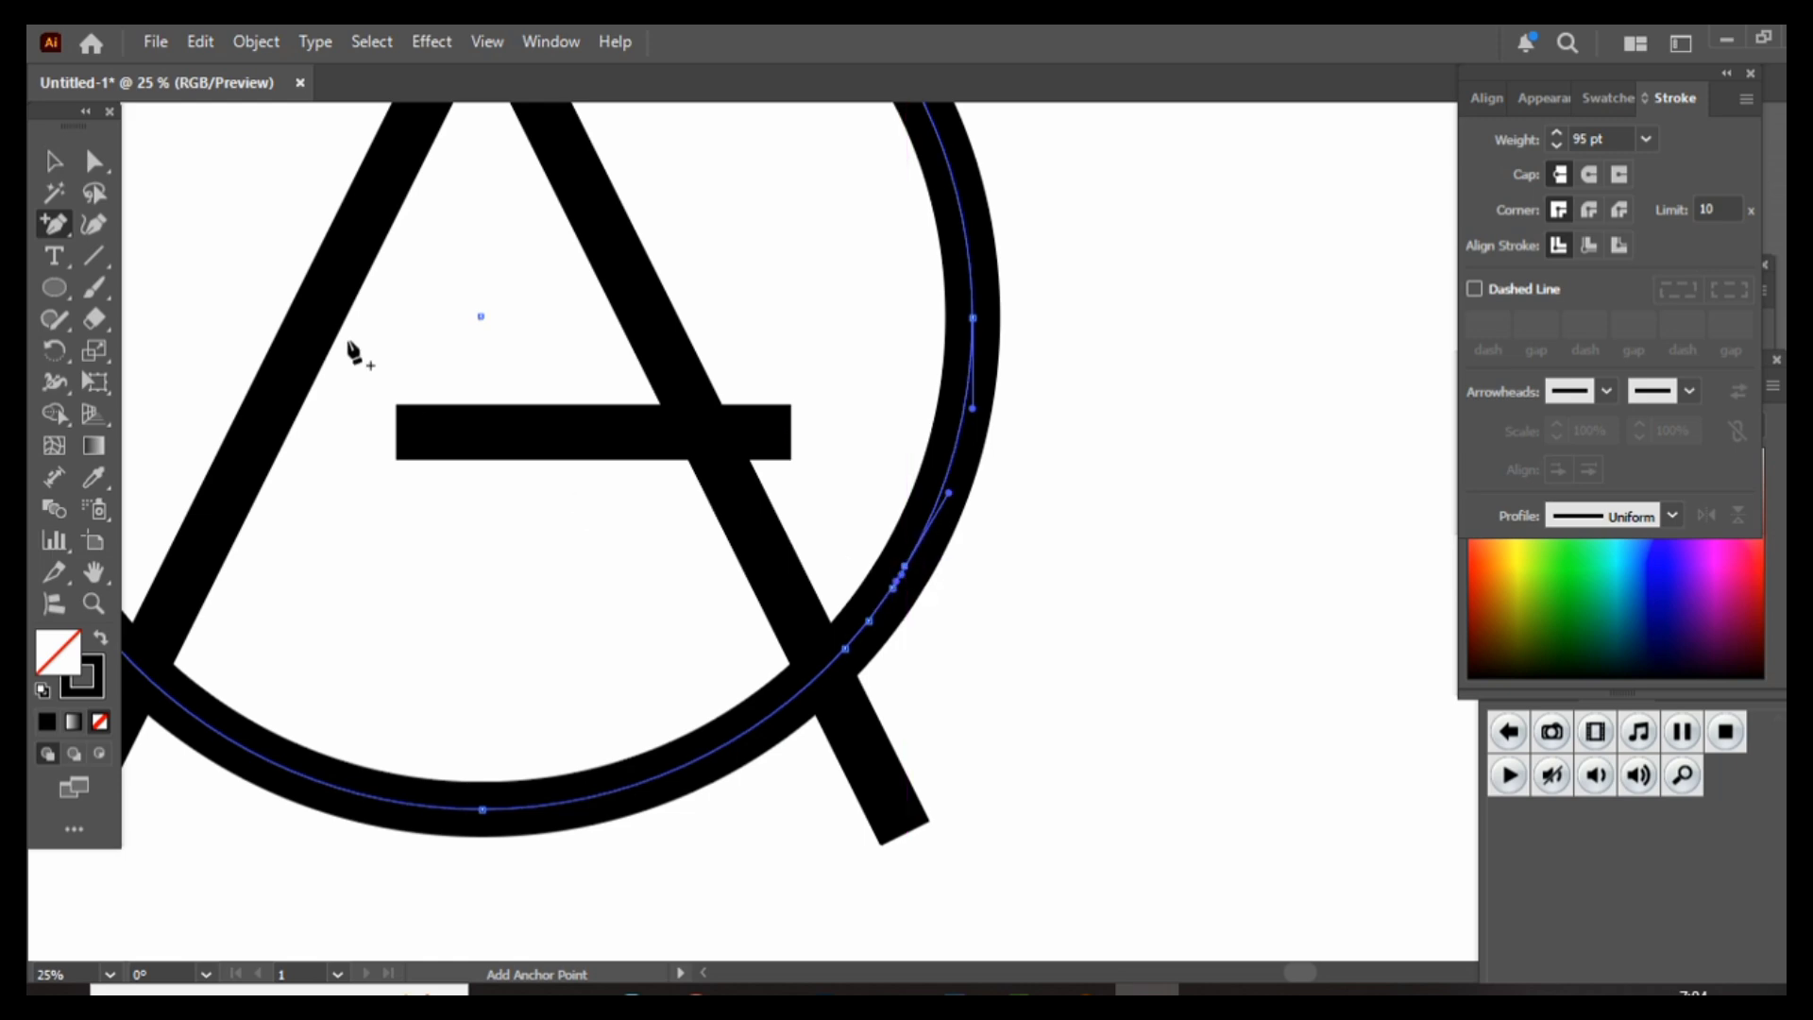
- Delete the added anchor in the middle of the circle's lower-right arc with Direct Selection to open a gap
left_click(92, 162)
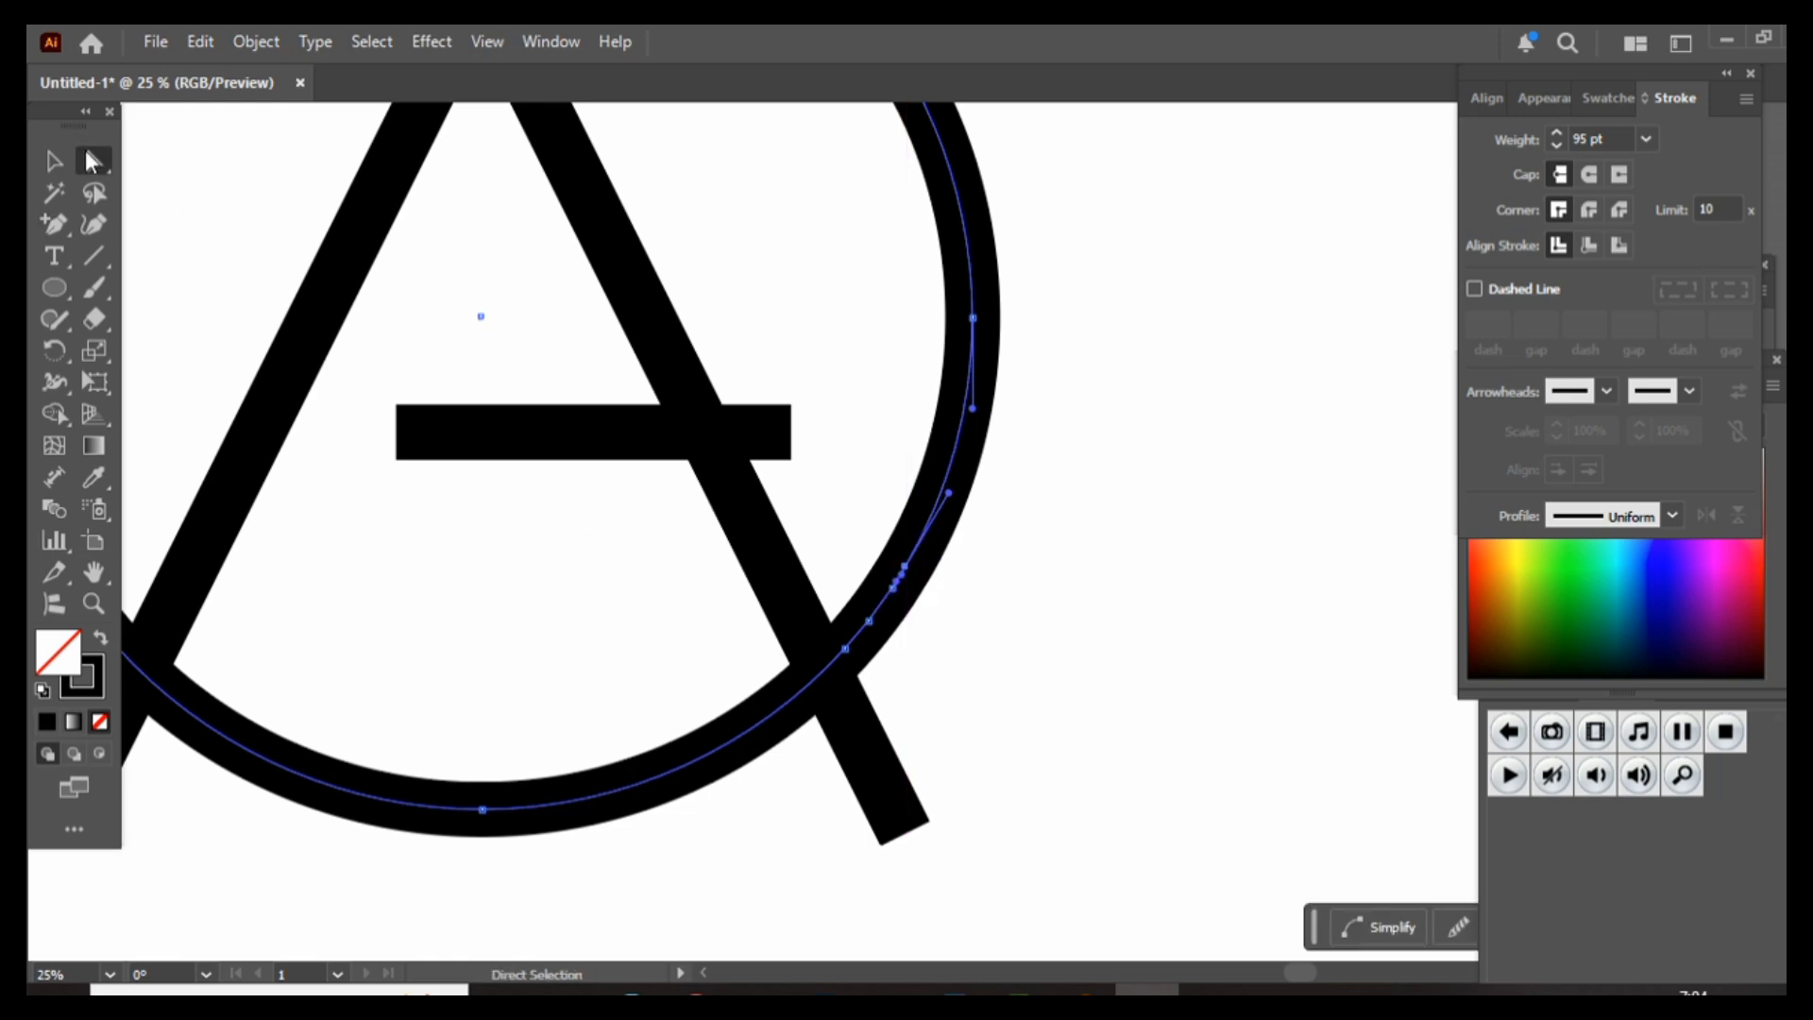
left_click(893, 587)
key("Delete")
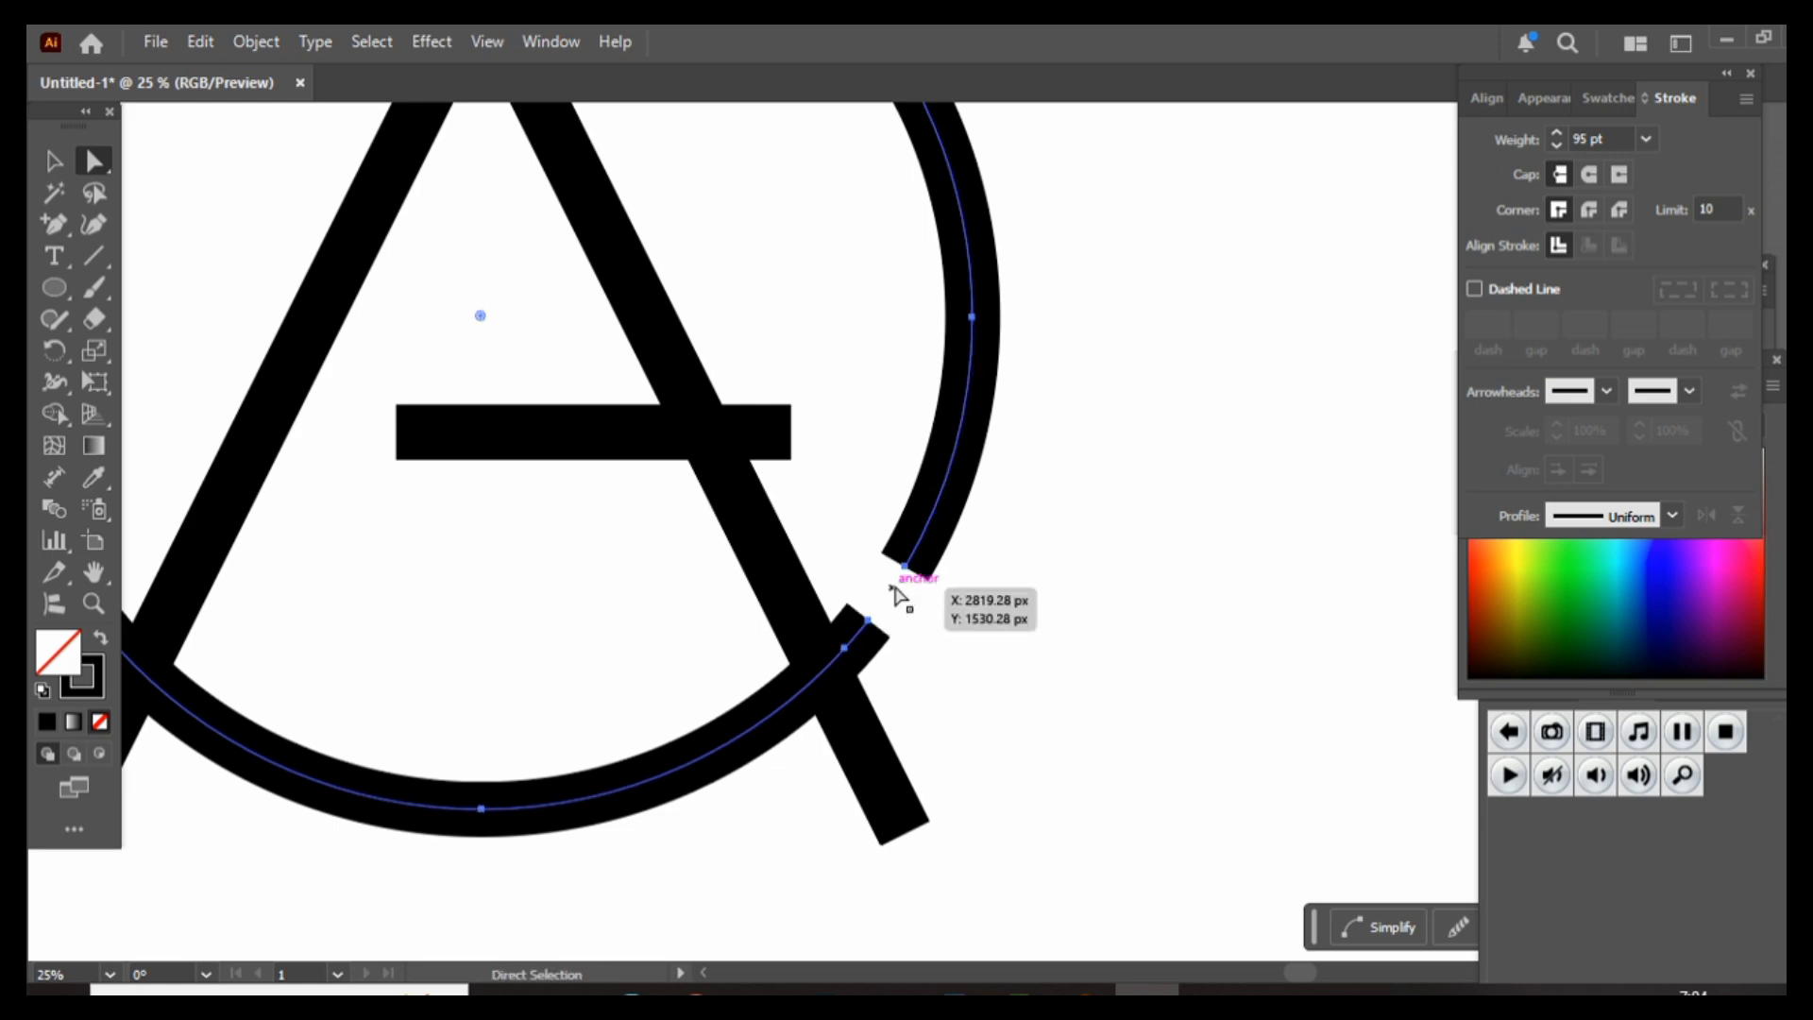
- Delete the short arc stub protruding past the A's right leg so the lower arc ends at the leg
left_click(847, 649)
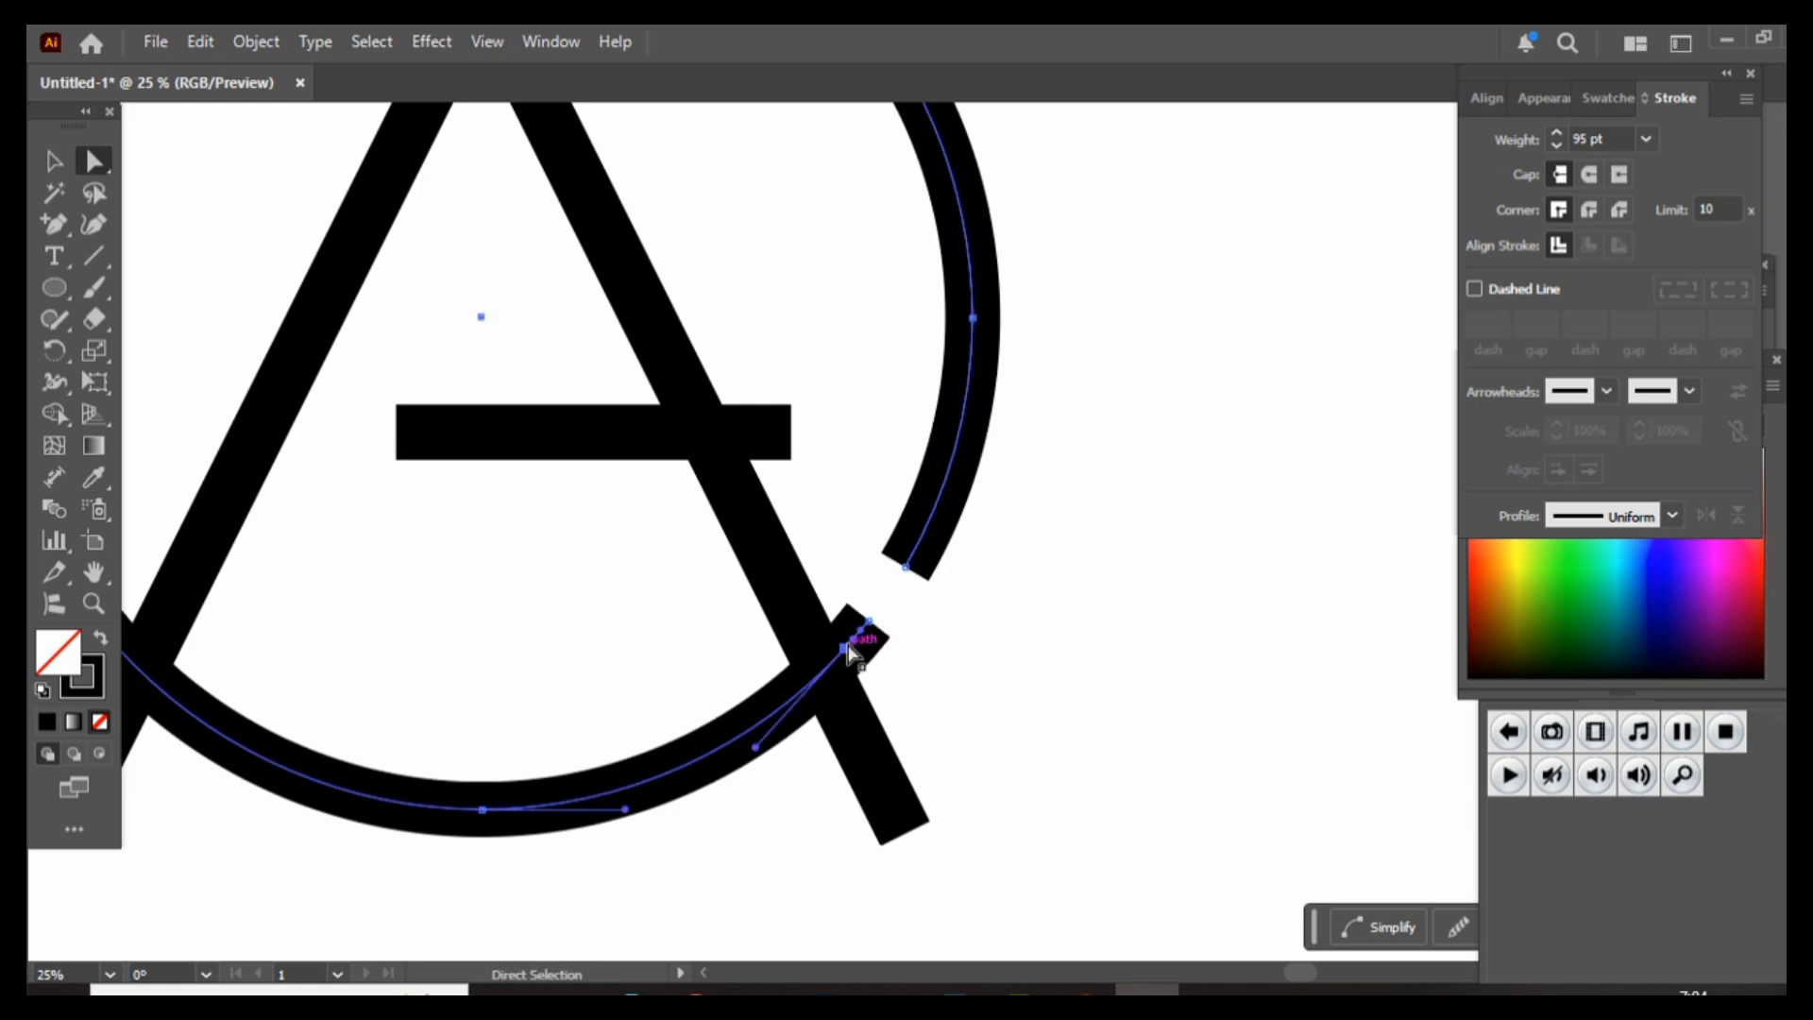
key("Delete")
key("ctrl+z")
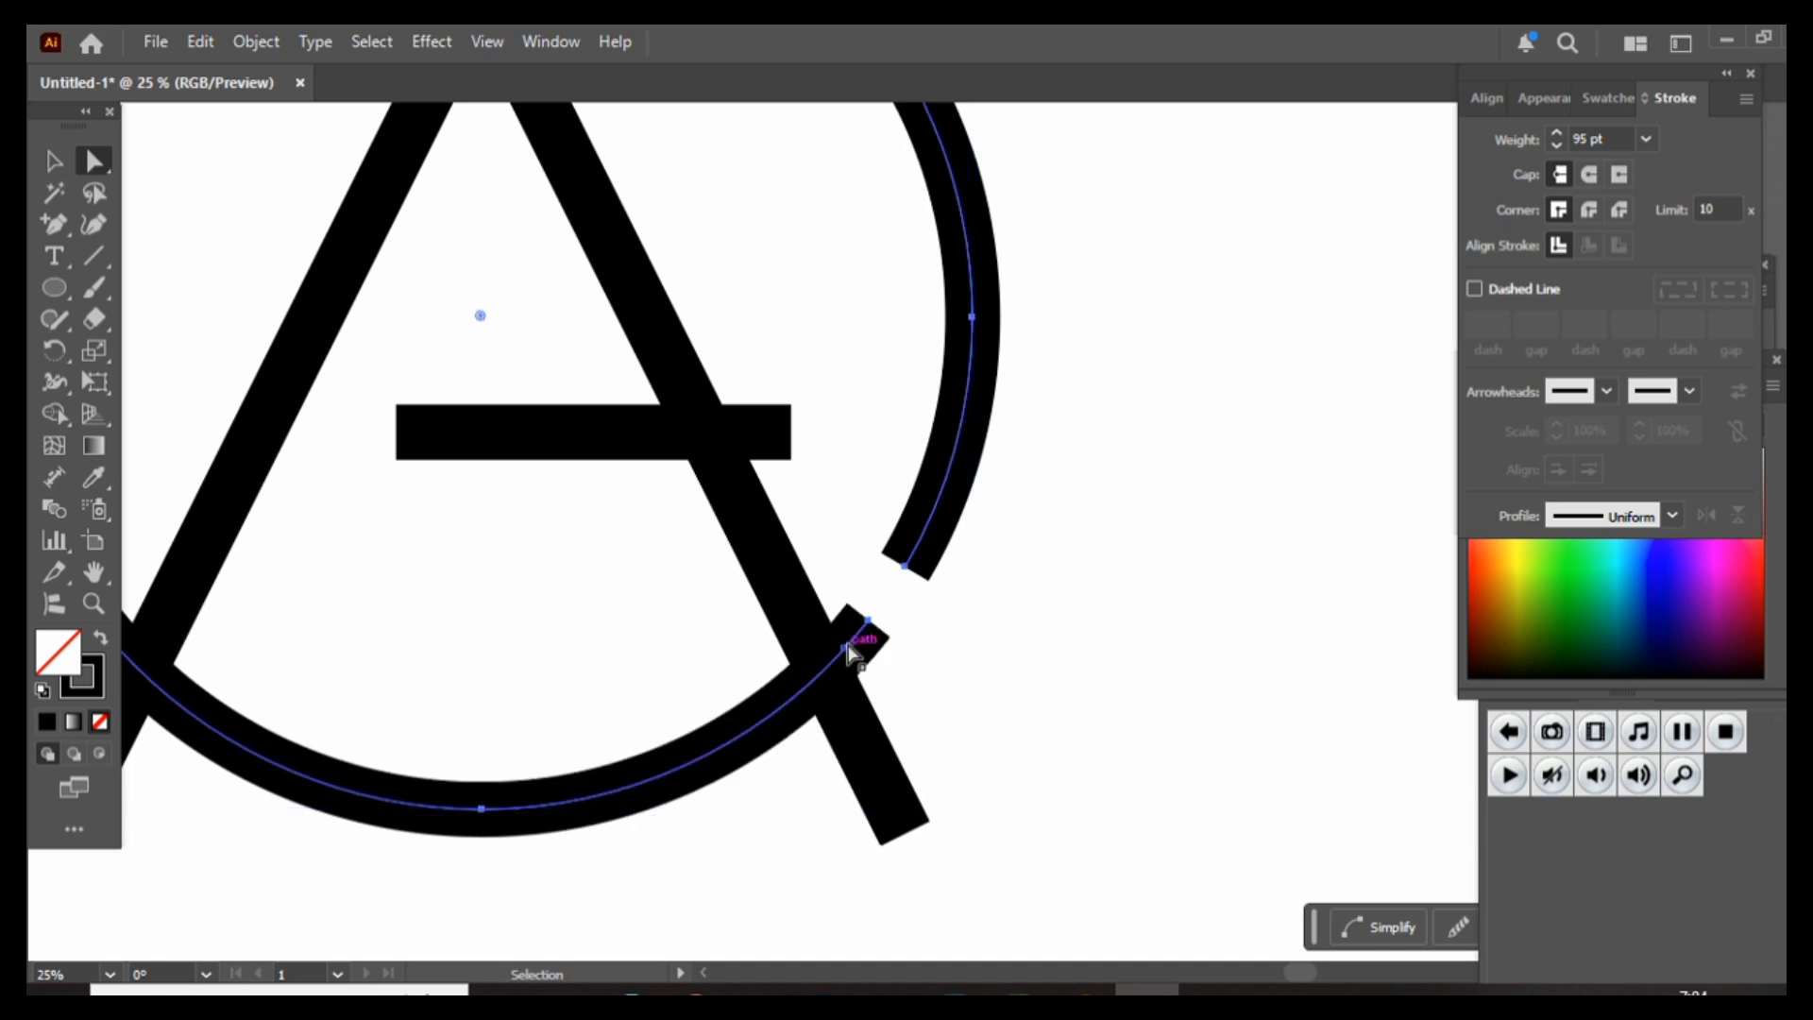
key("Delete")
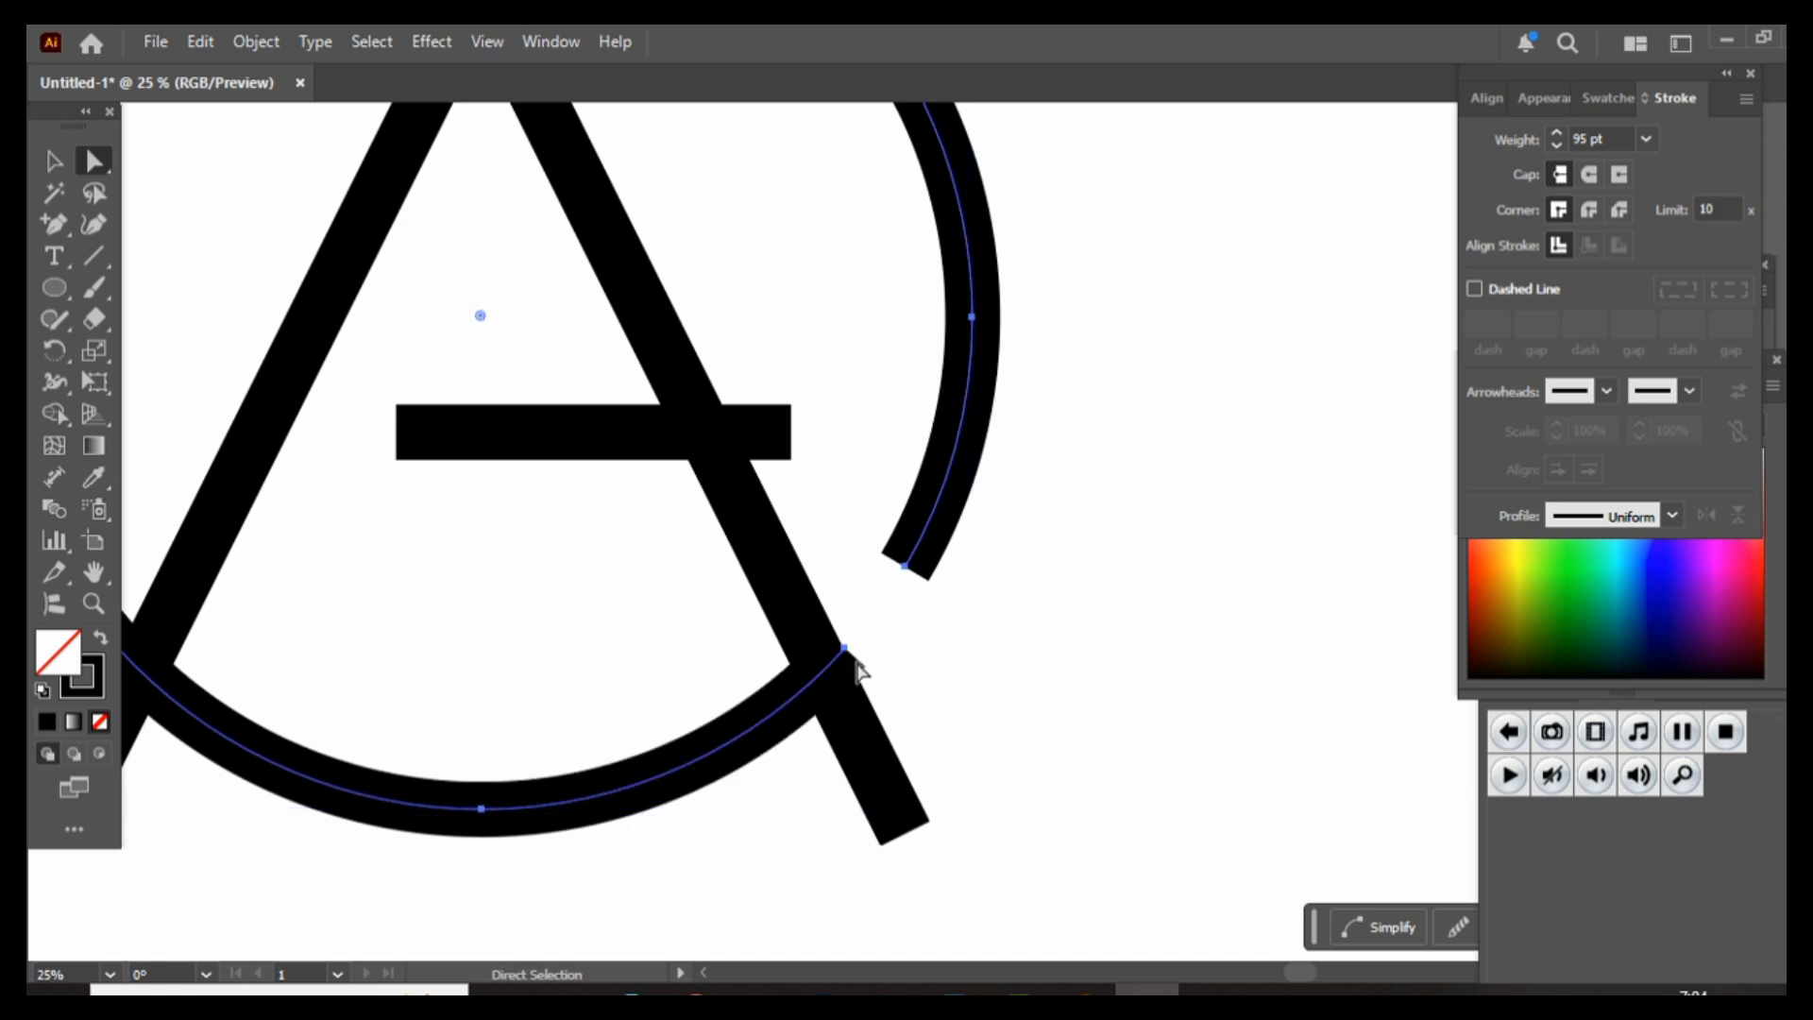
key("ctrl+minus")
key("ctrl+minus")
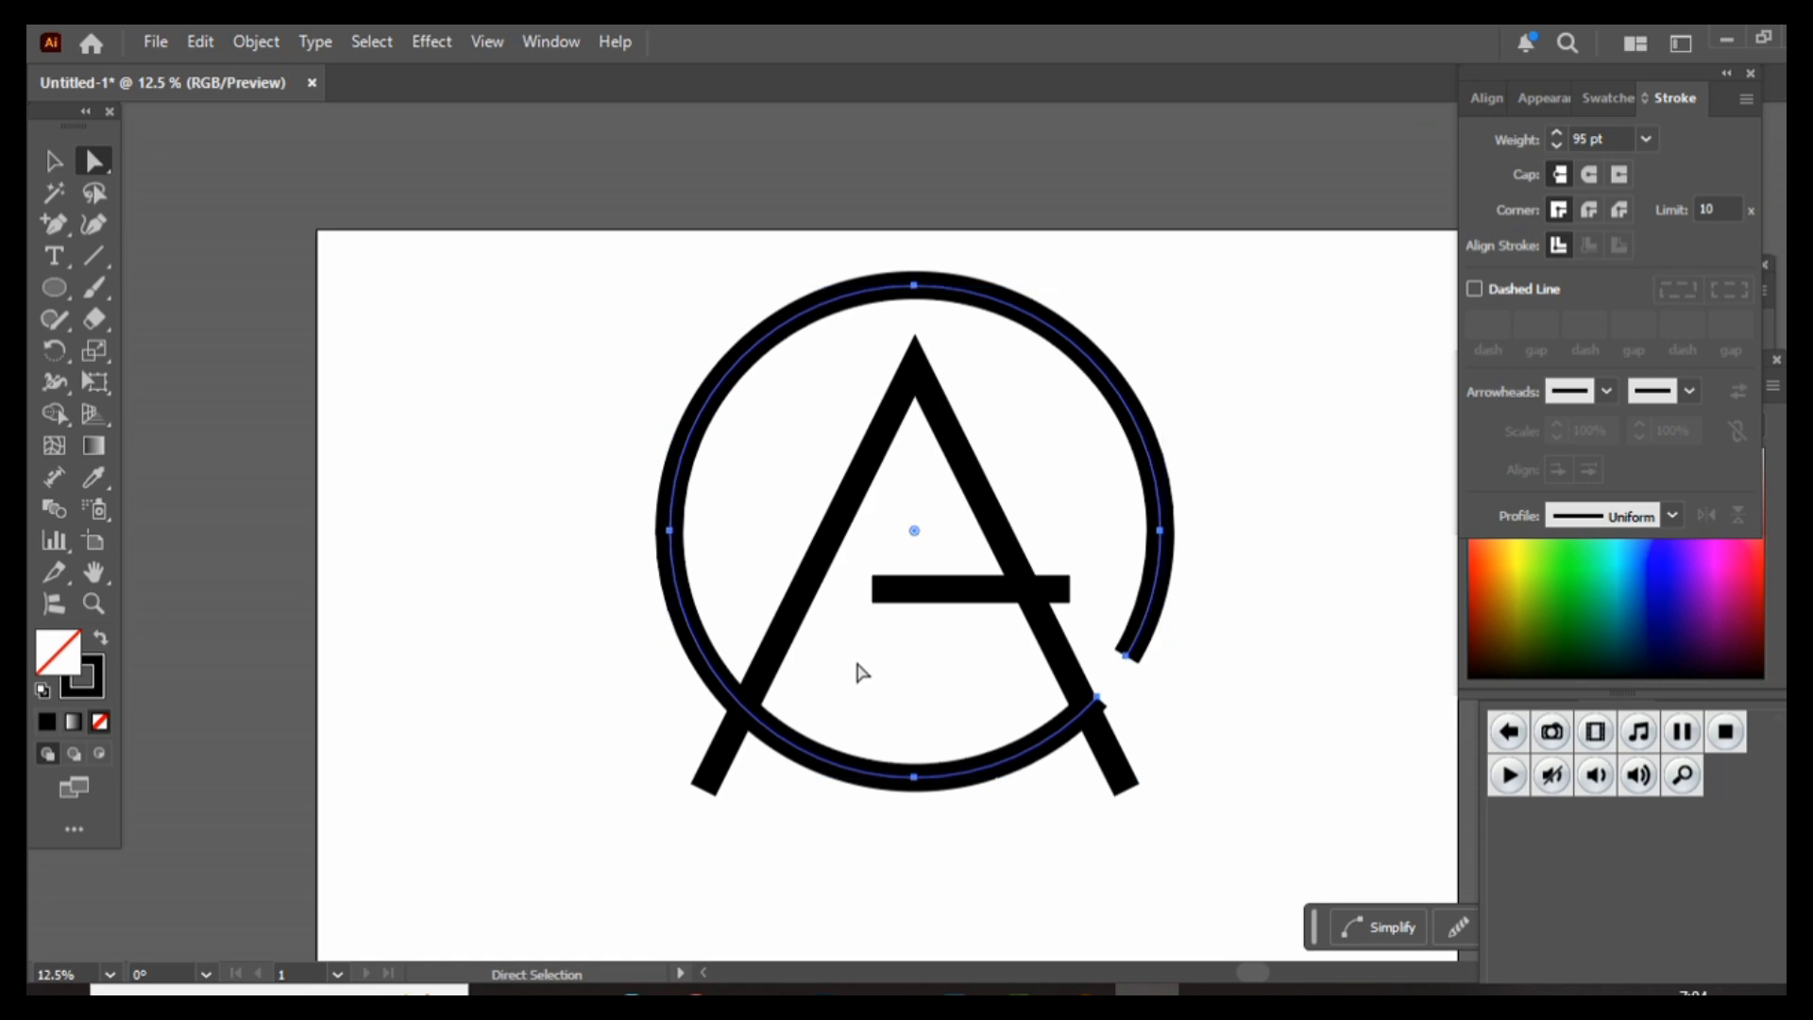
left_click_drag(1251, 966, 1294, 964)
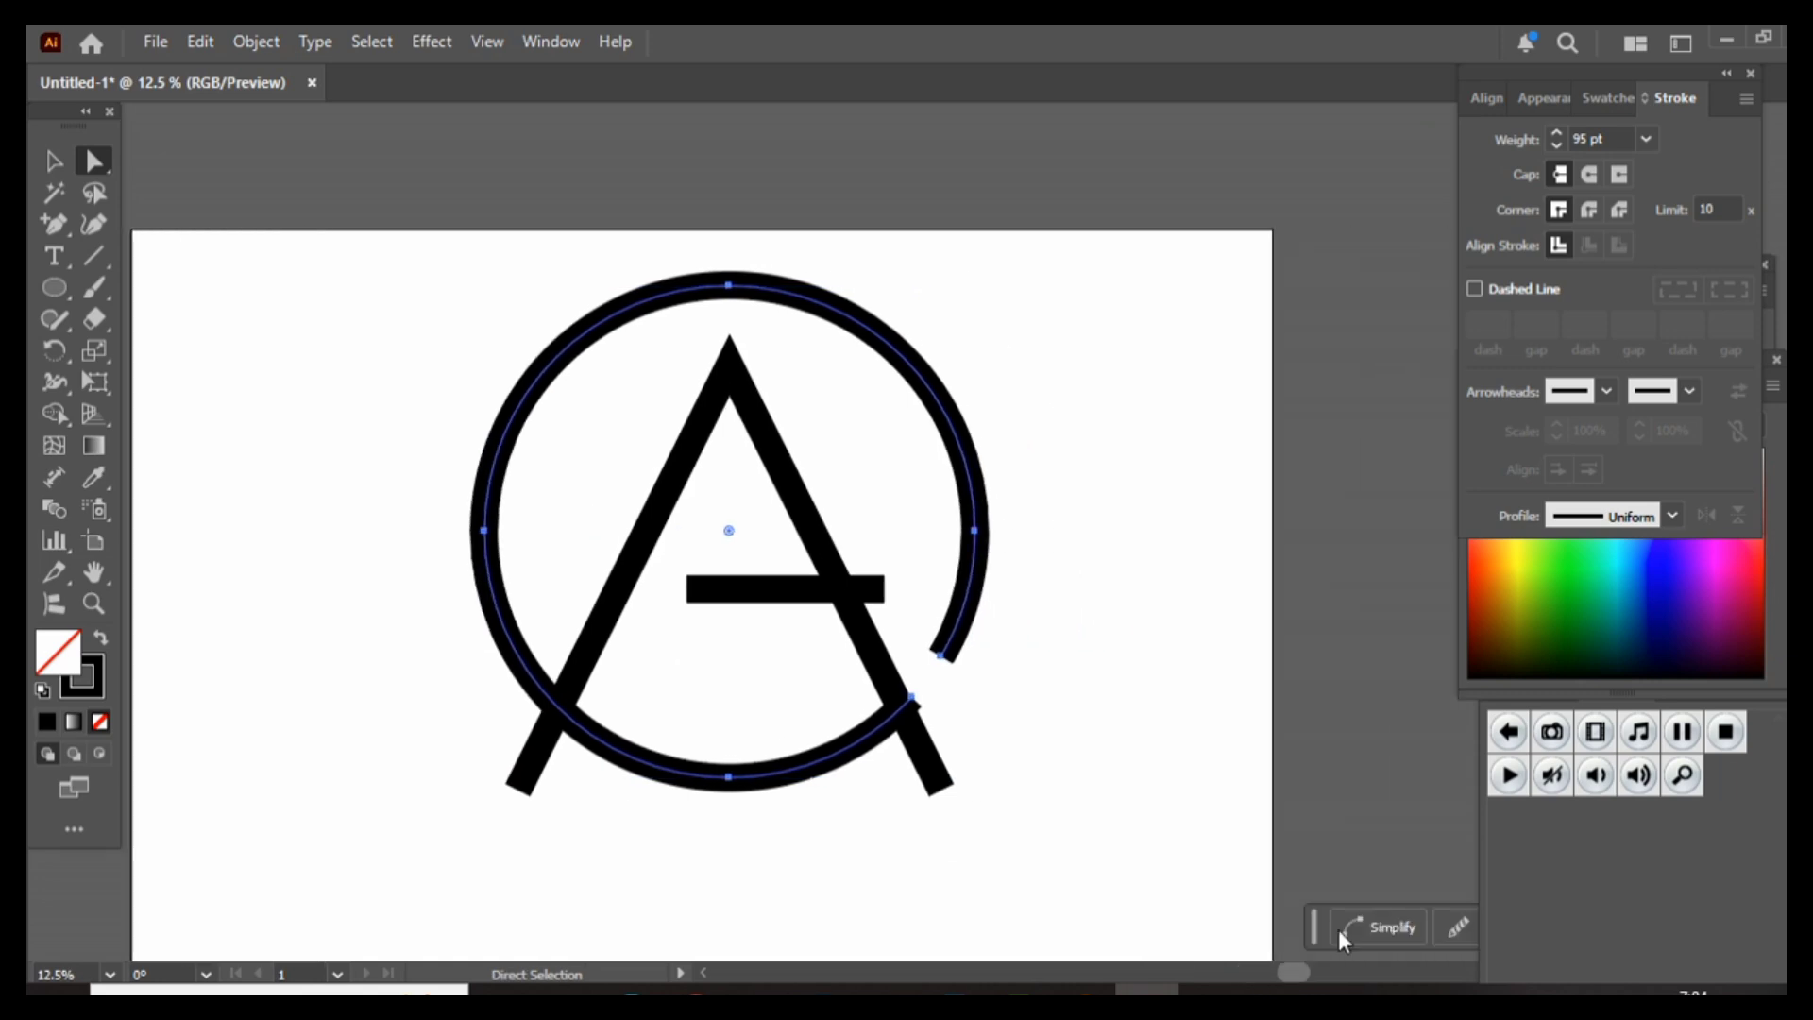
- Apply the tapered triangular width profile to the open circle's stroke so it narrows toward the upper end of the gap
scroll(702, 548, "down", 2)
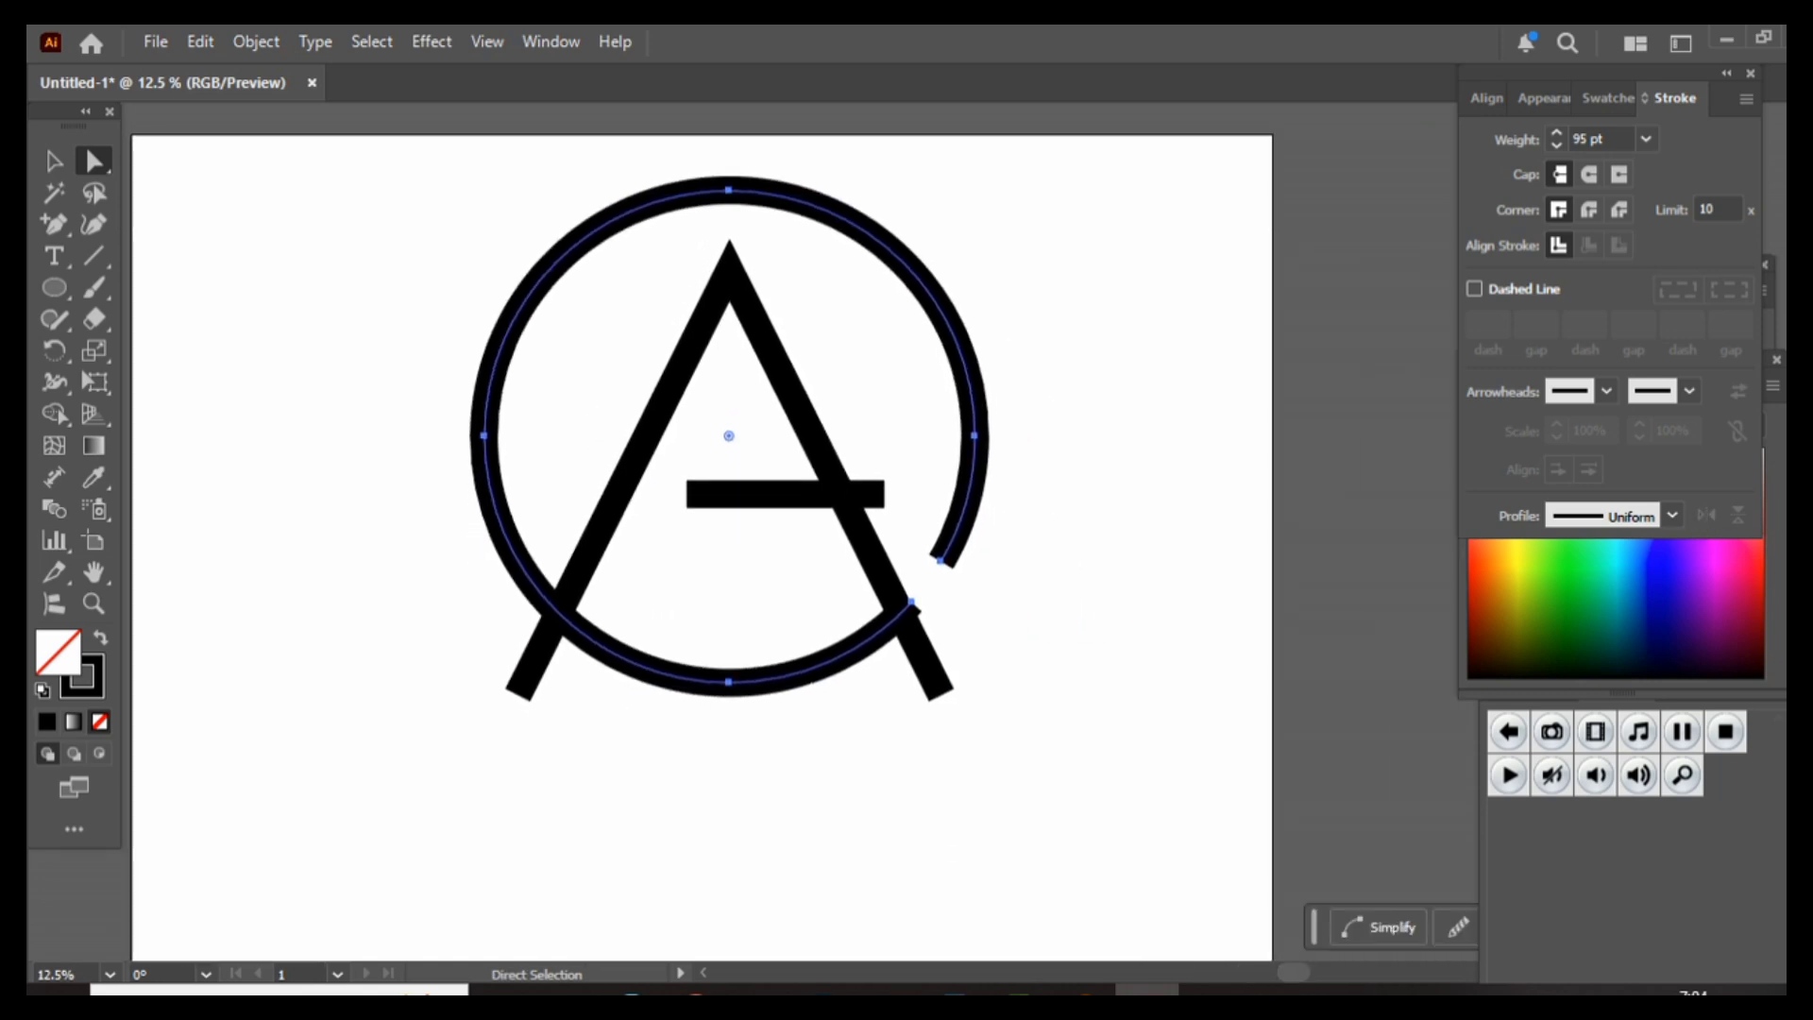
left_click(1672, 516)
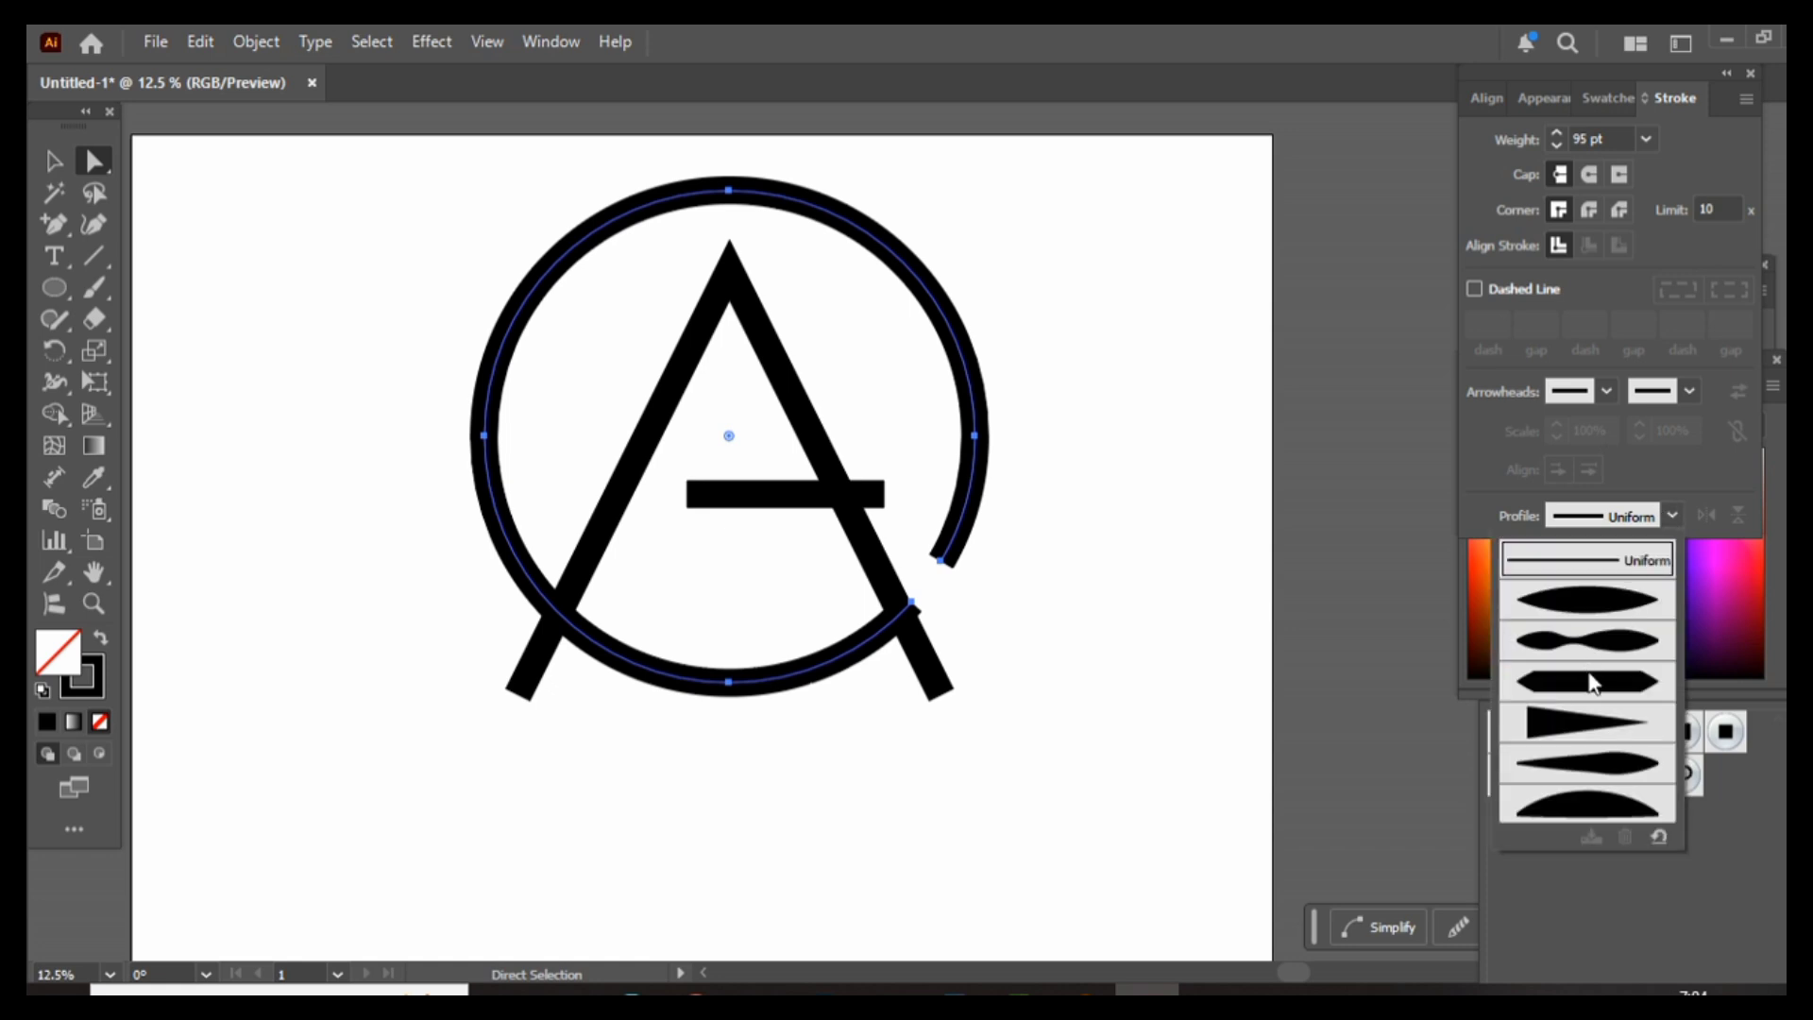
left_click(1587, 724)
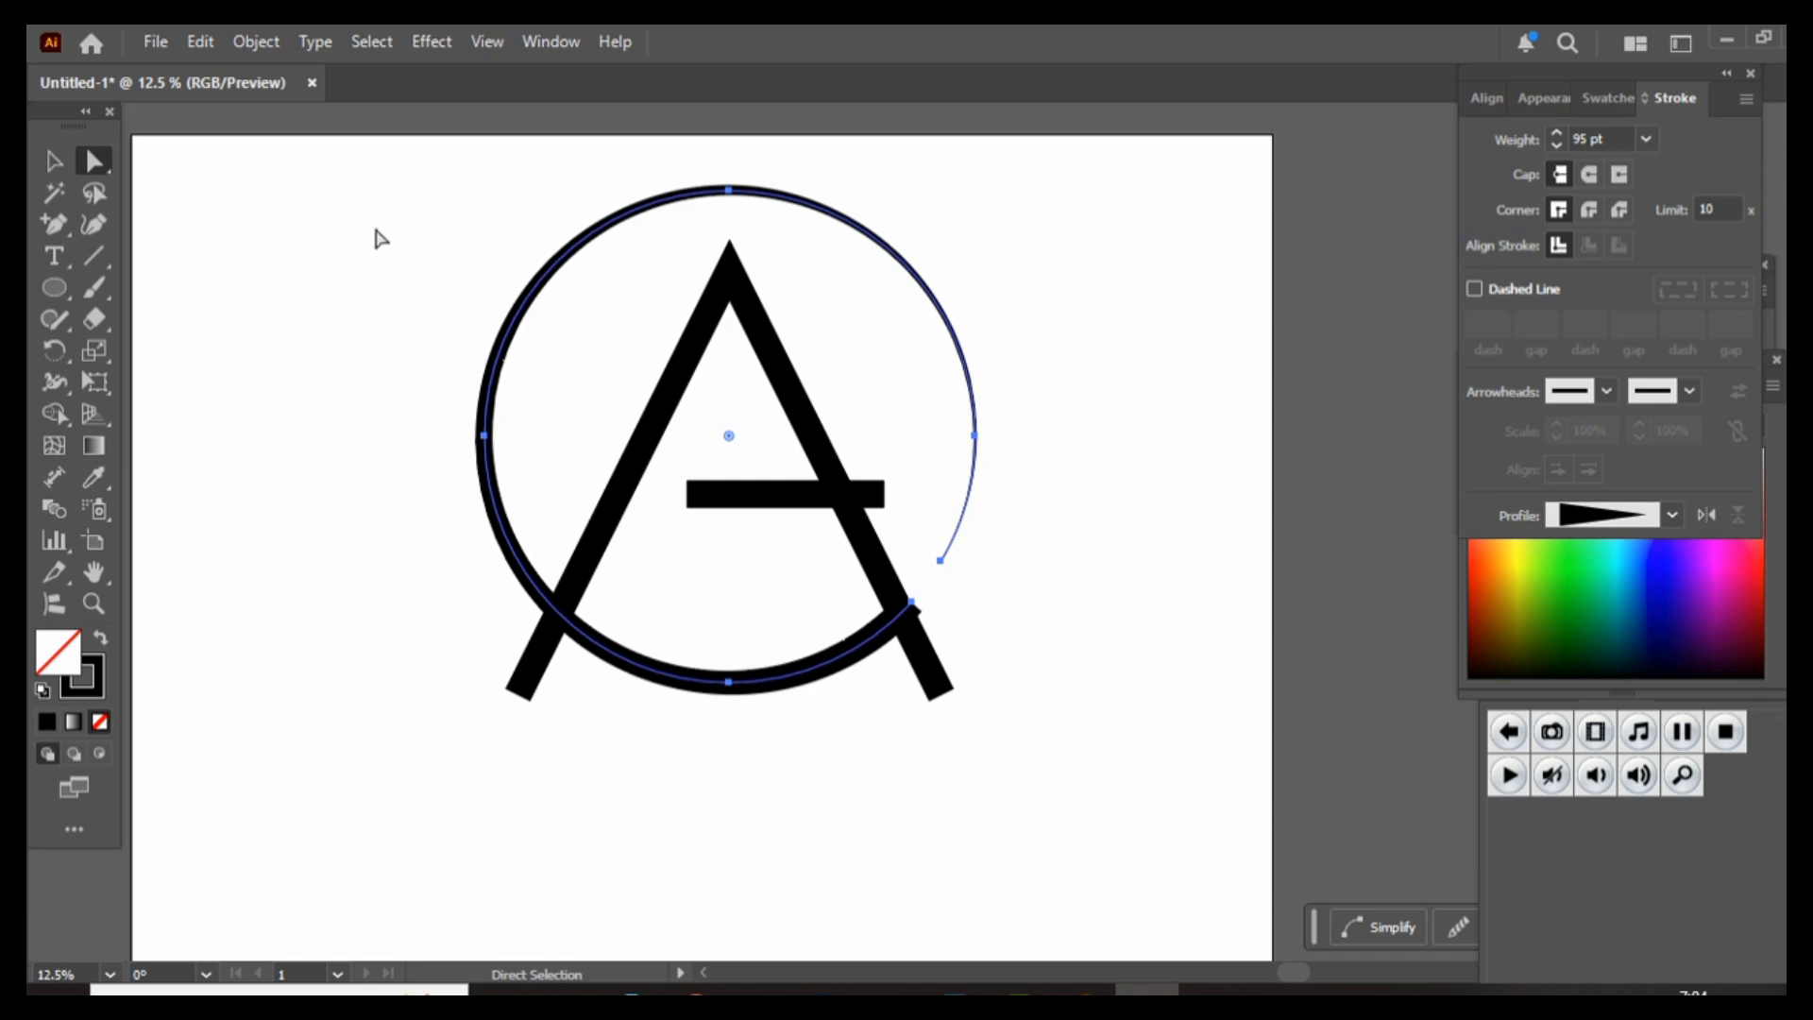
- Expand the appearance of the circle and the A, and expand their fill and stroke into outlined shapes
left_click_drag(371, 219, 994, 751)
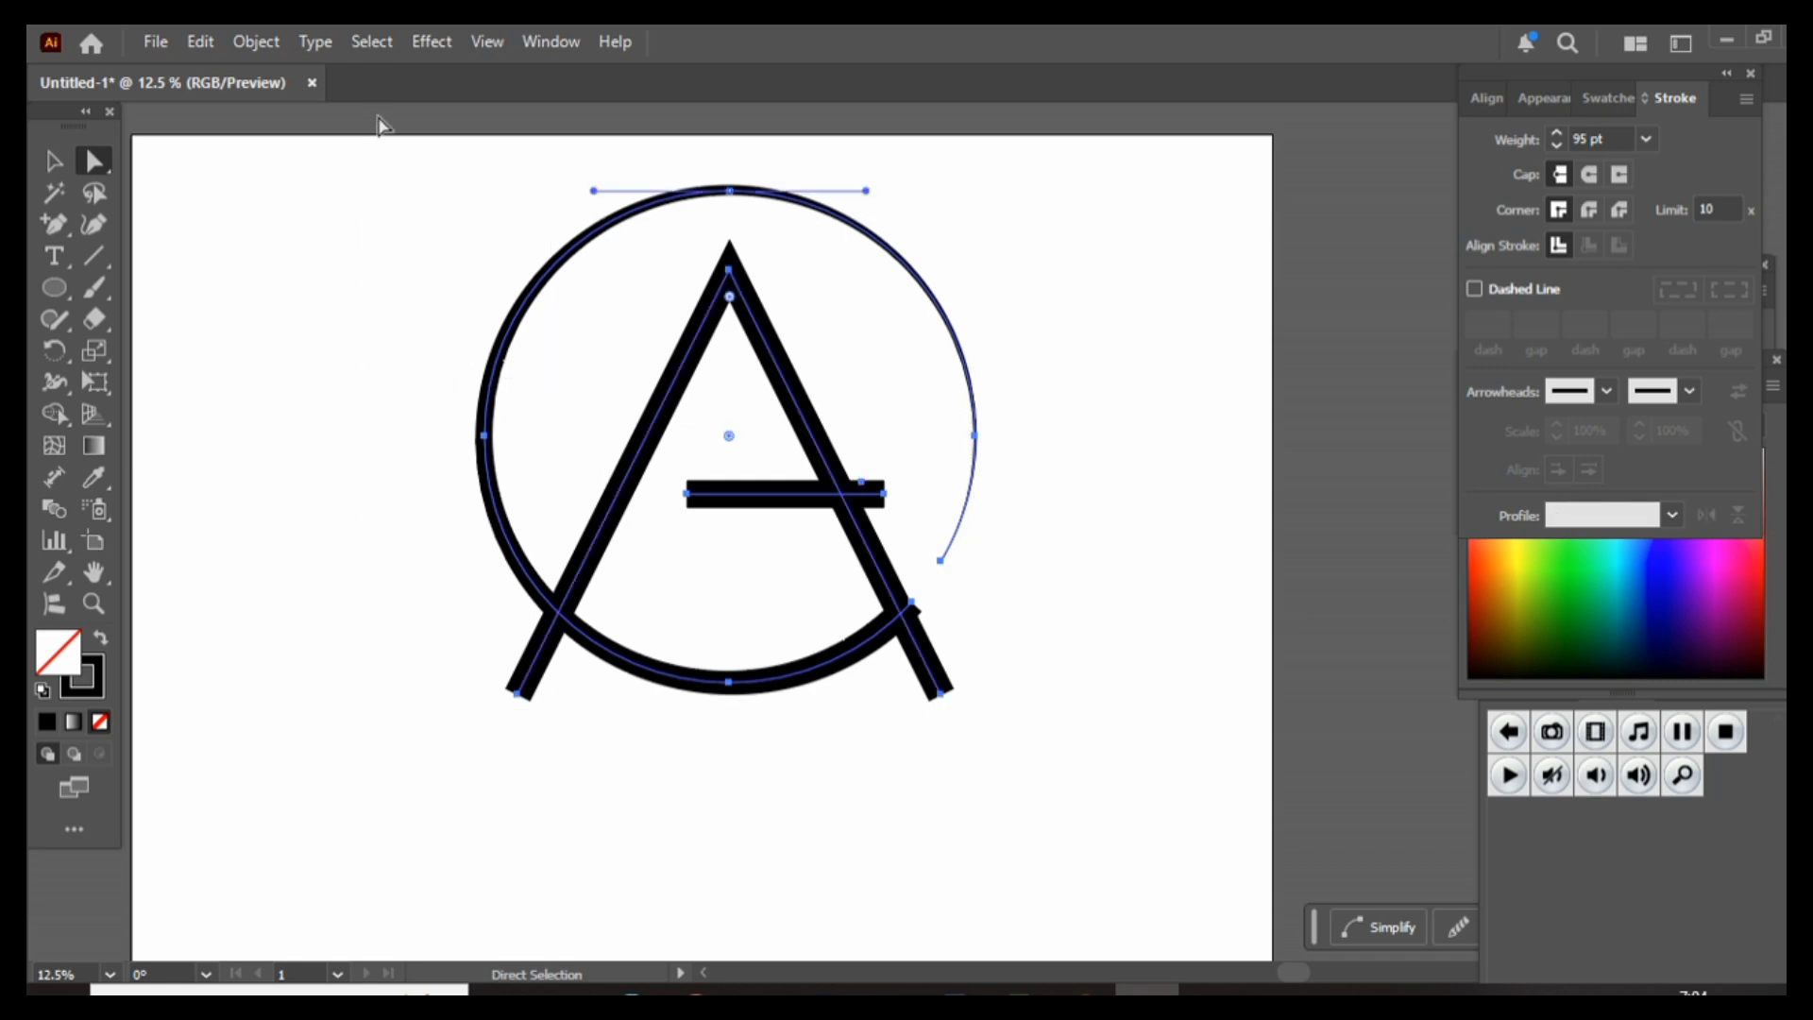
left_click(264, 48)
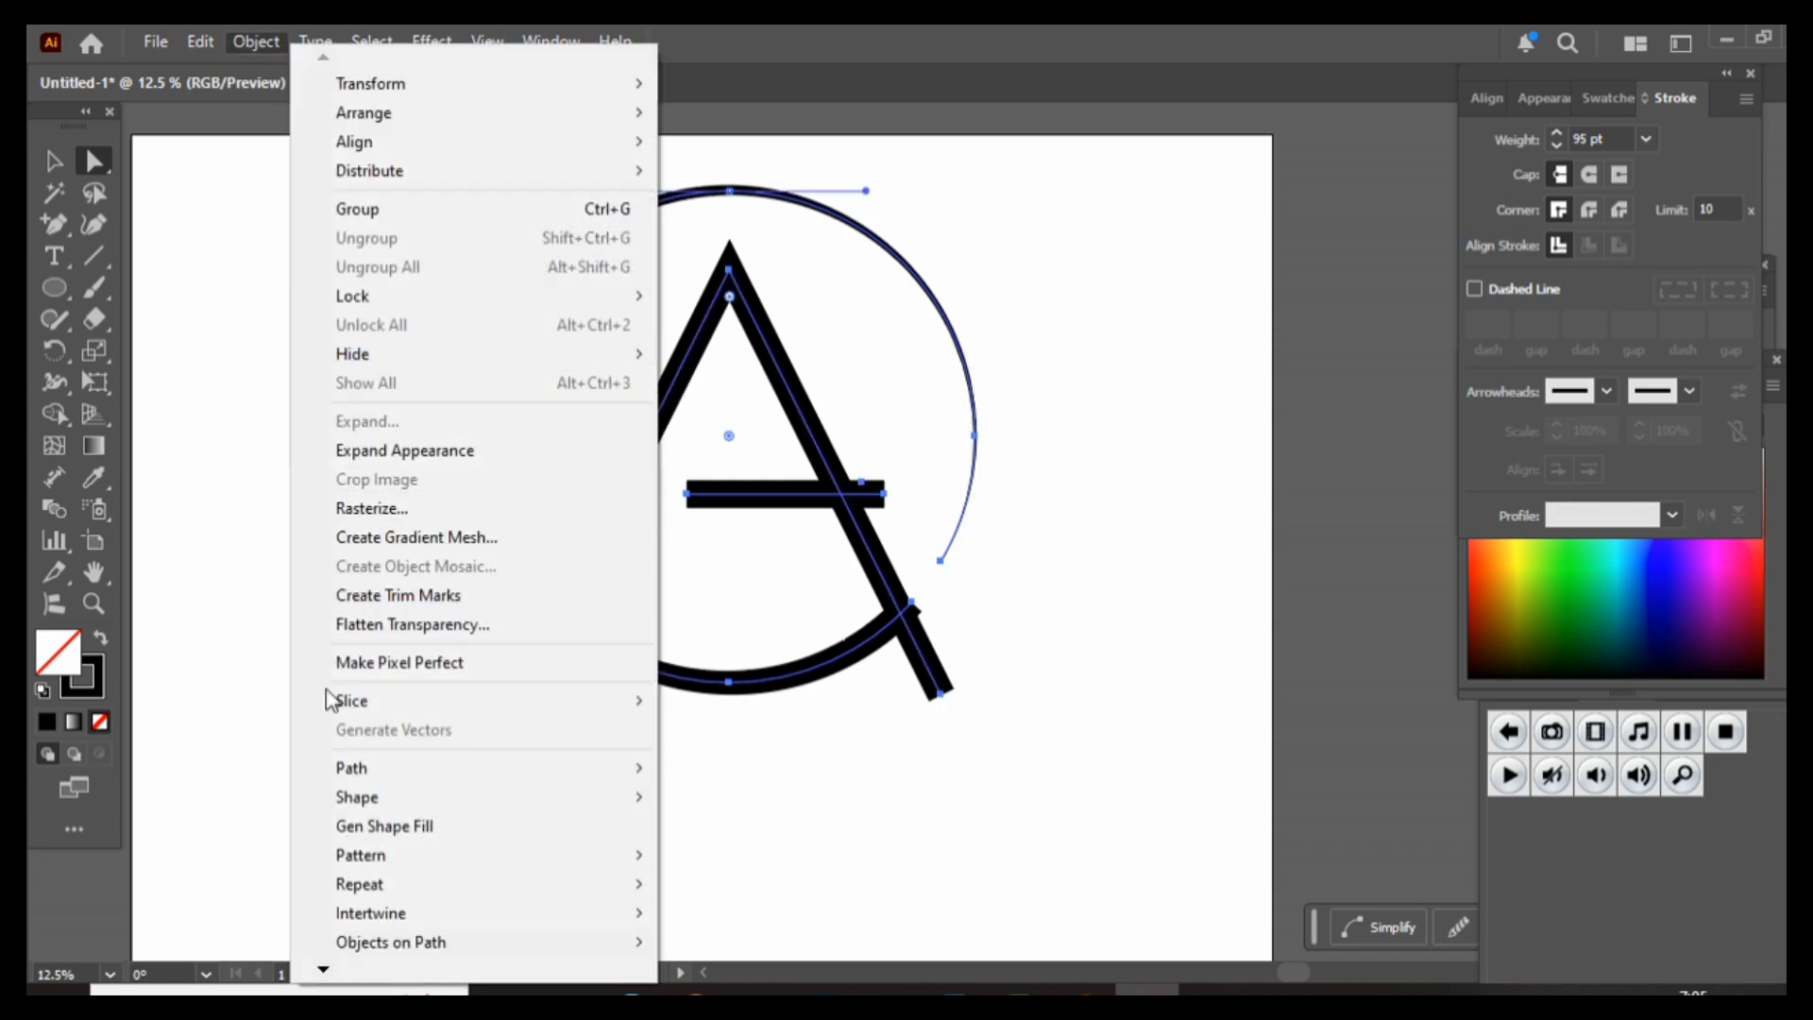
left_click(458, 449)
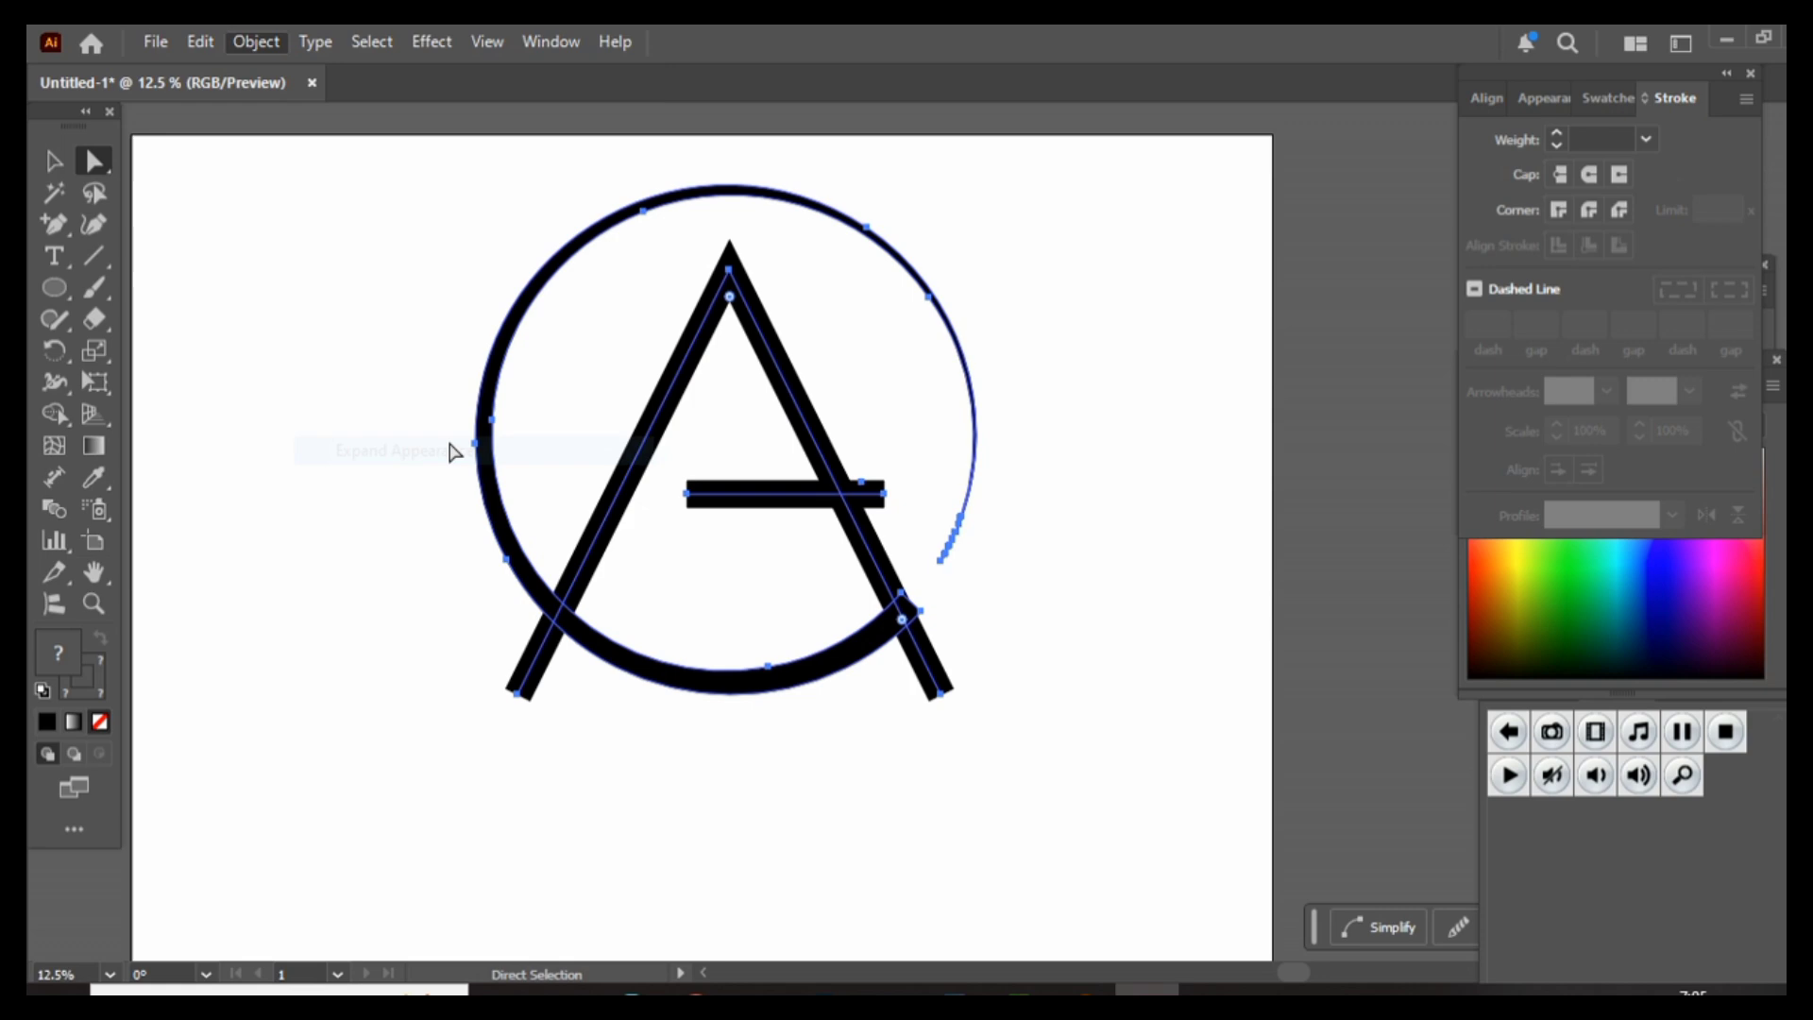
left_click(269, 38)
left_click(338, 427)
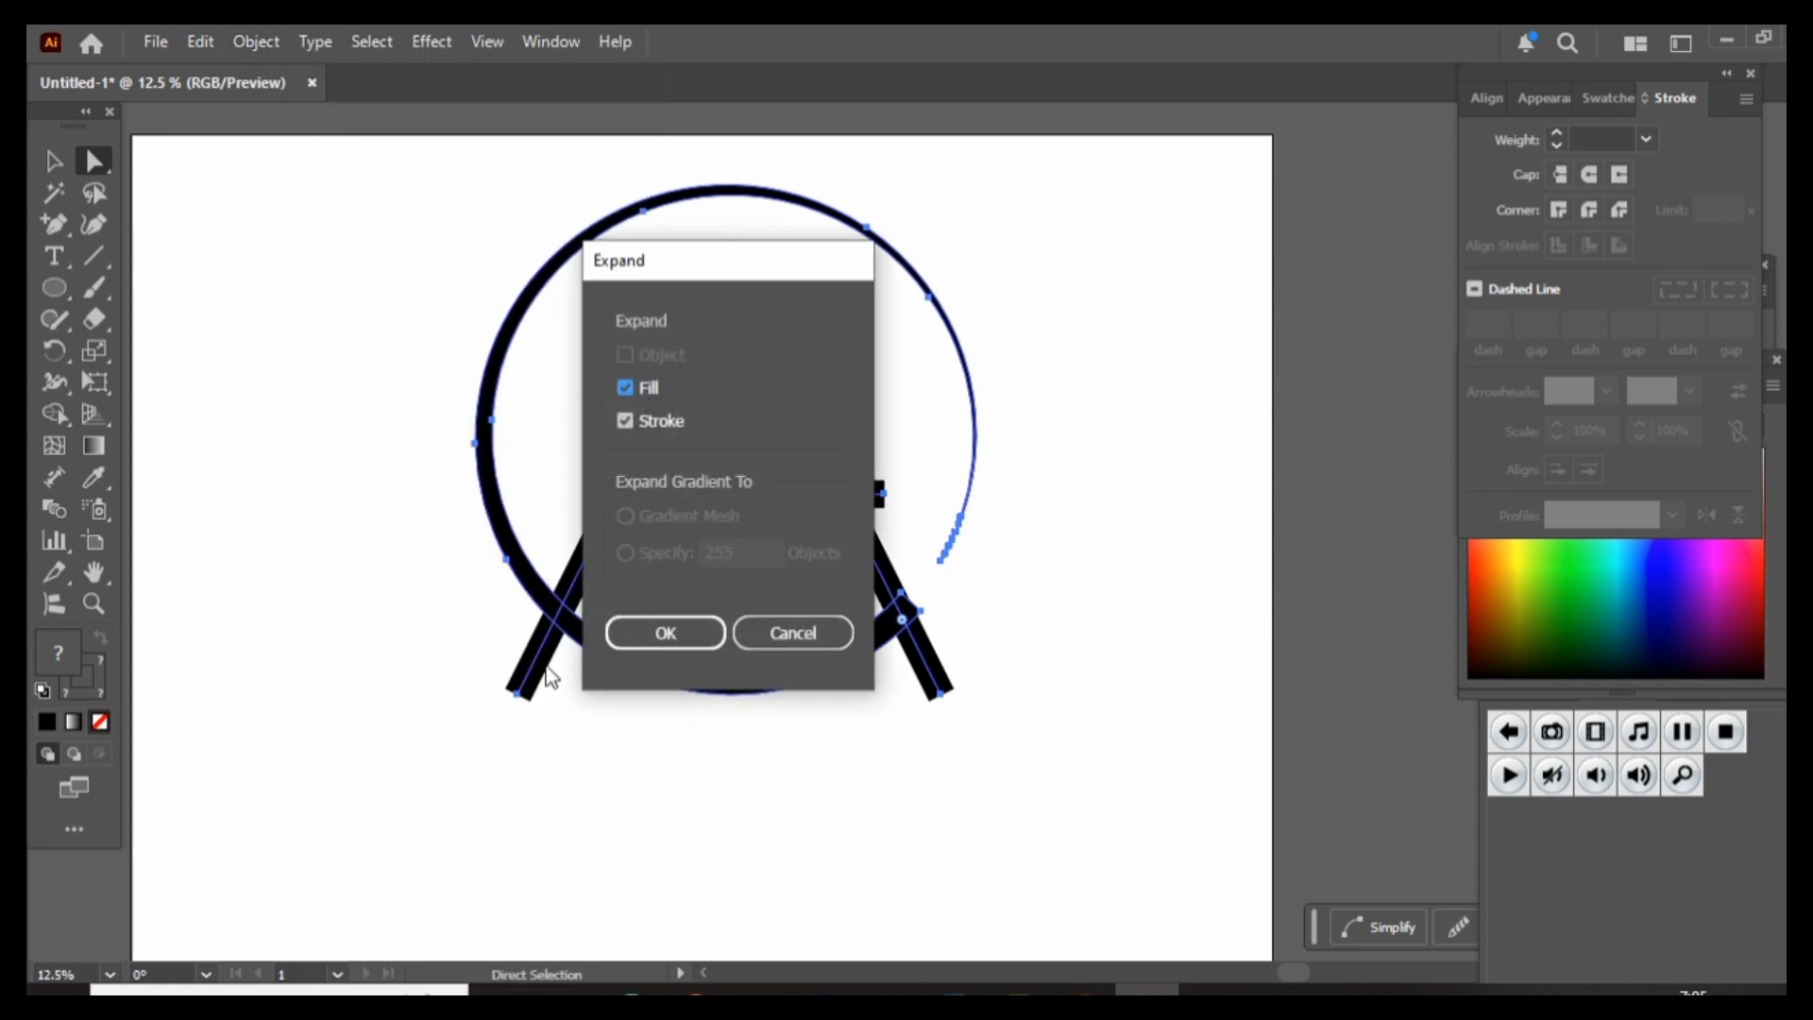
left_click(662, 634)
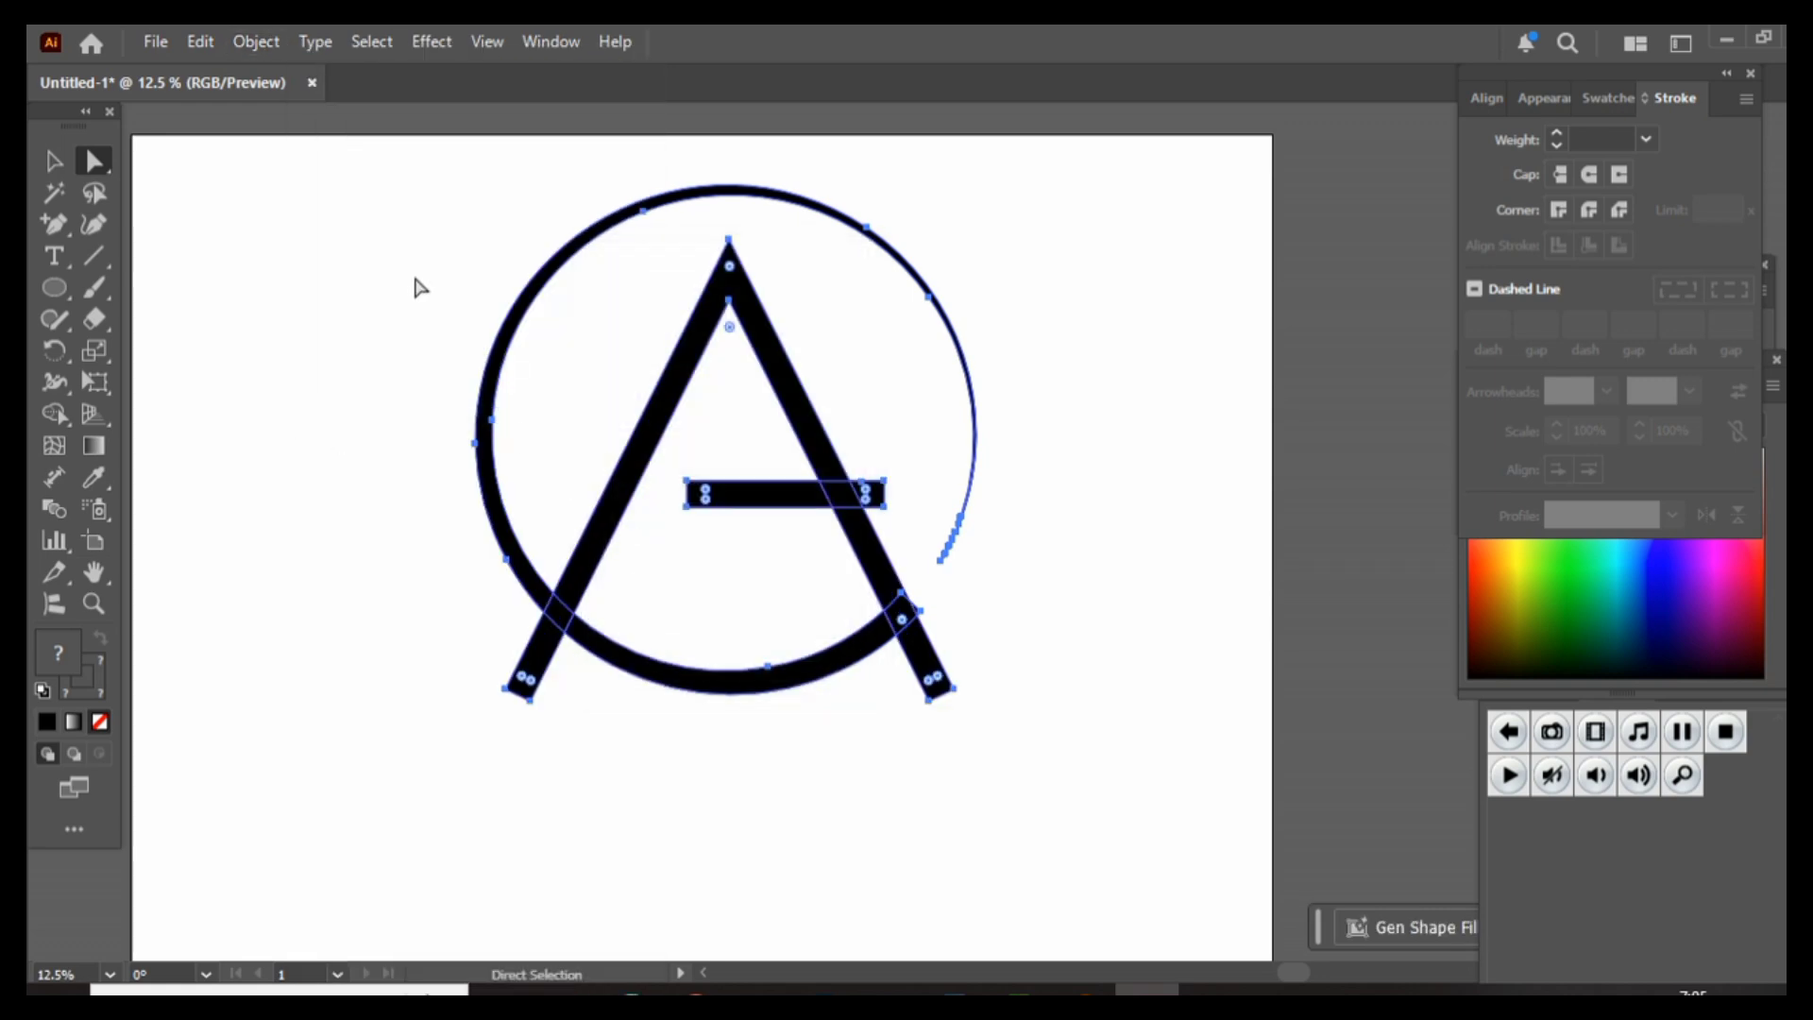
- Offset the paths of all the expanded shapes by 45 px with miter joins
left_click(274, 41)
mouse_move(400, 782)
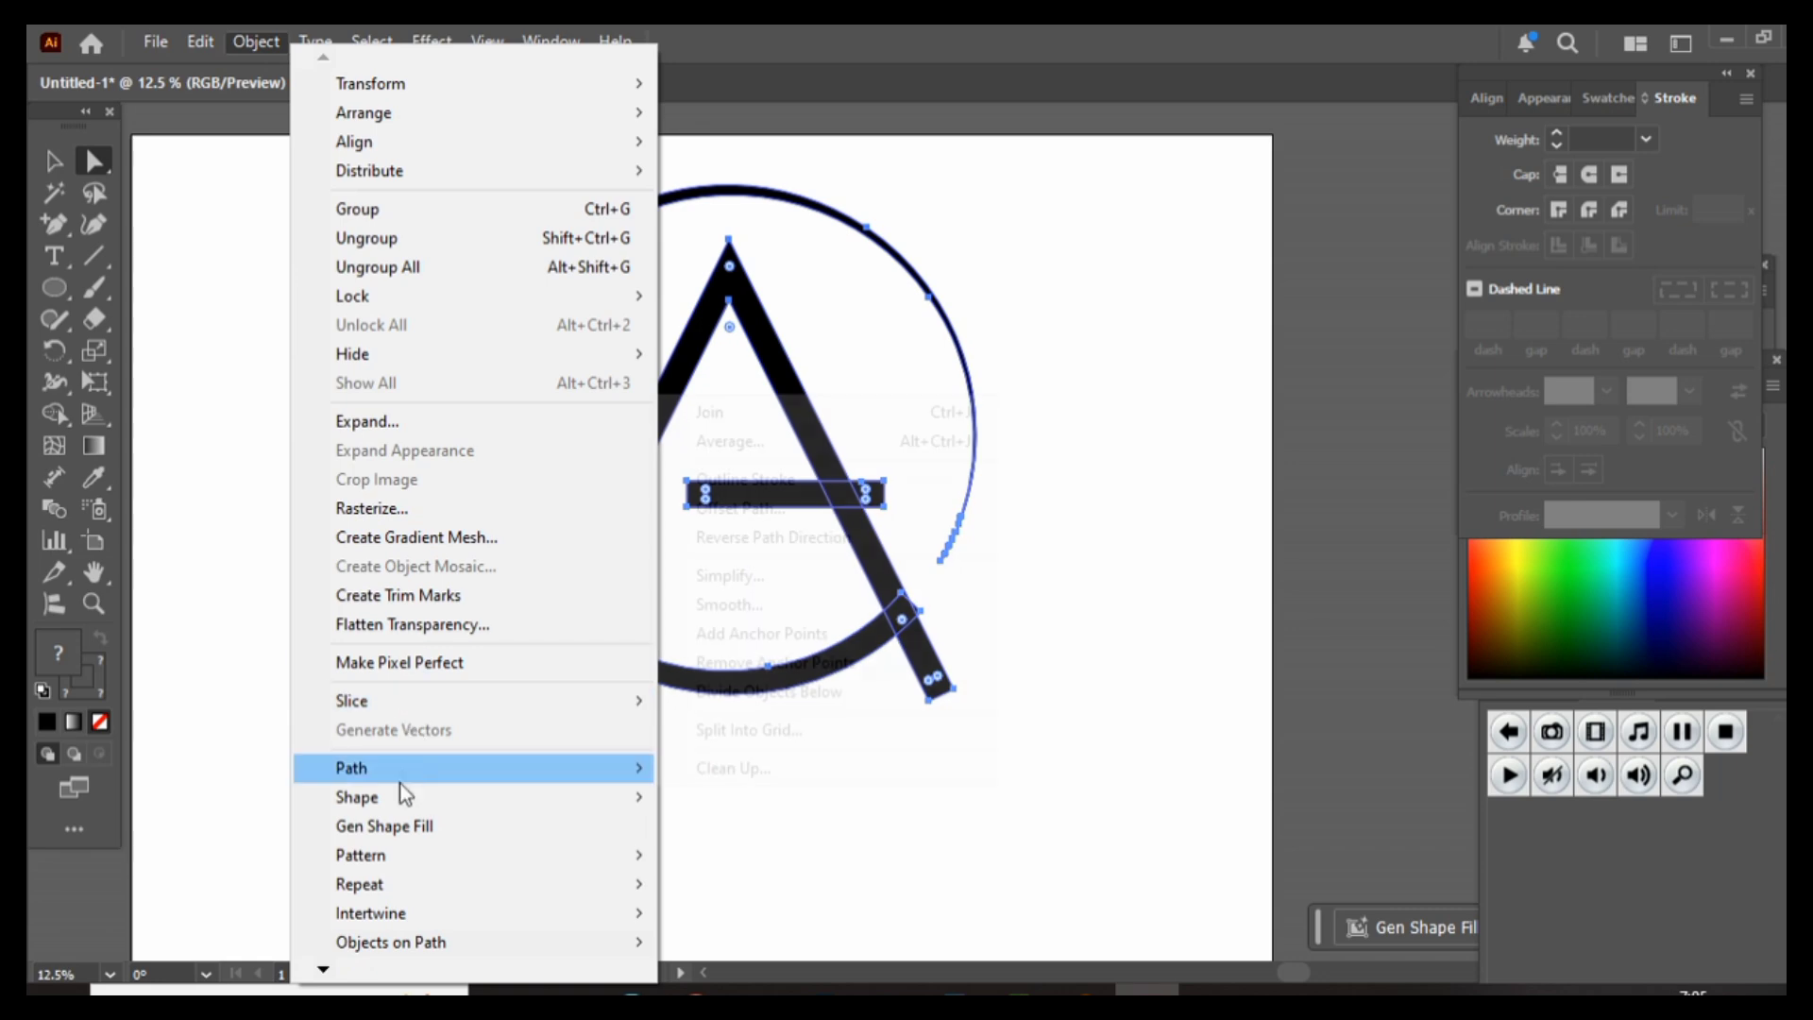
left_click(763, 510)
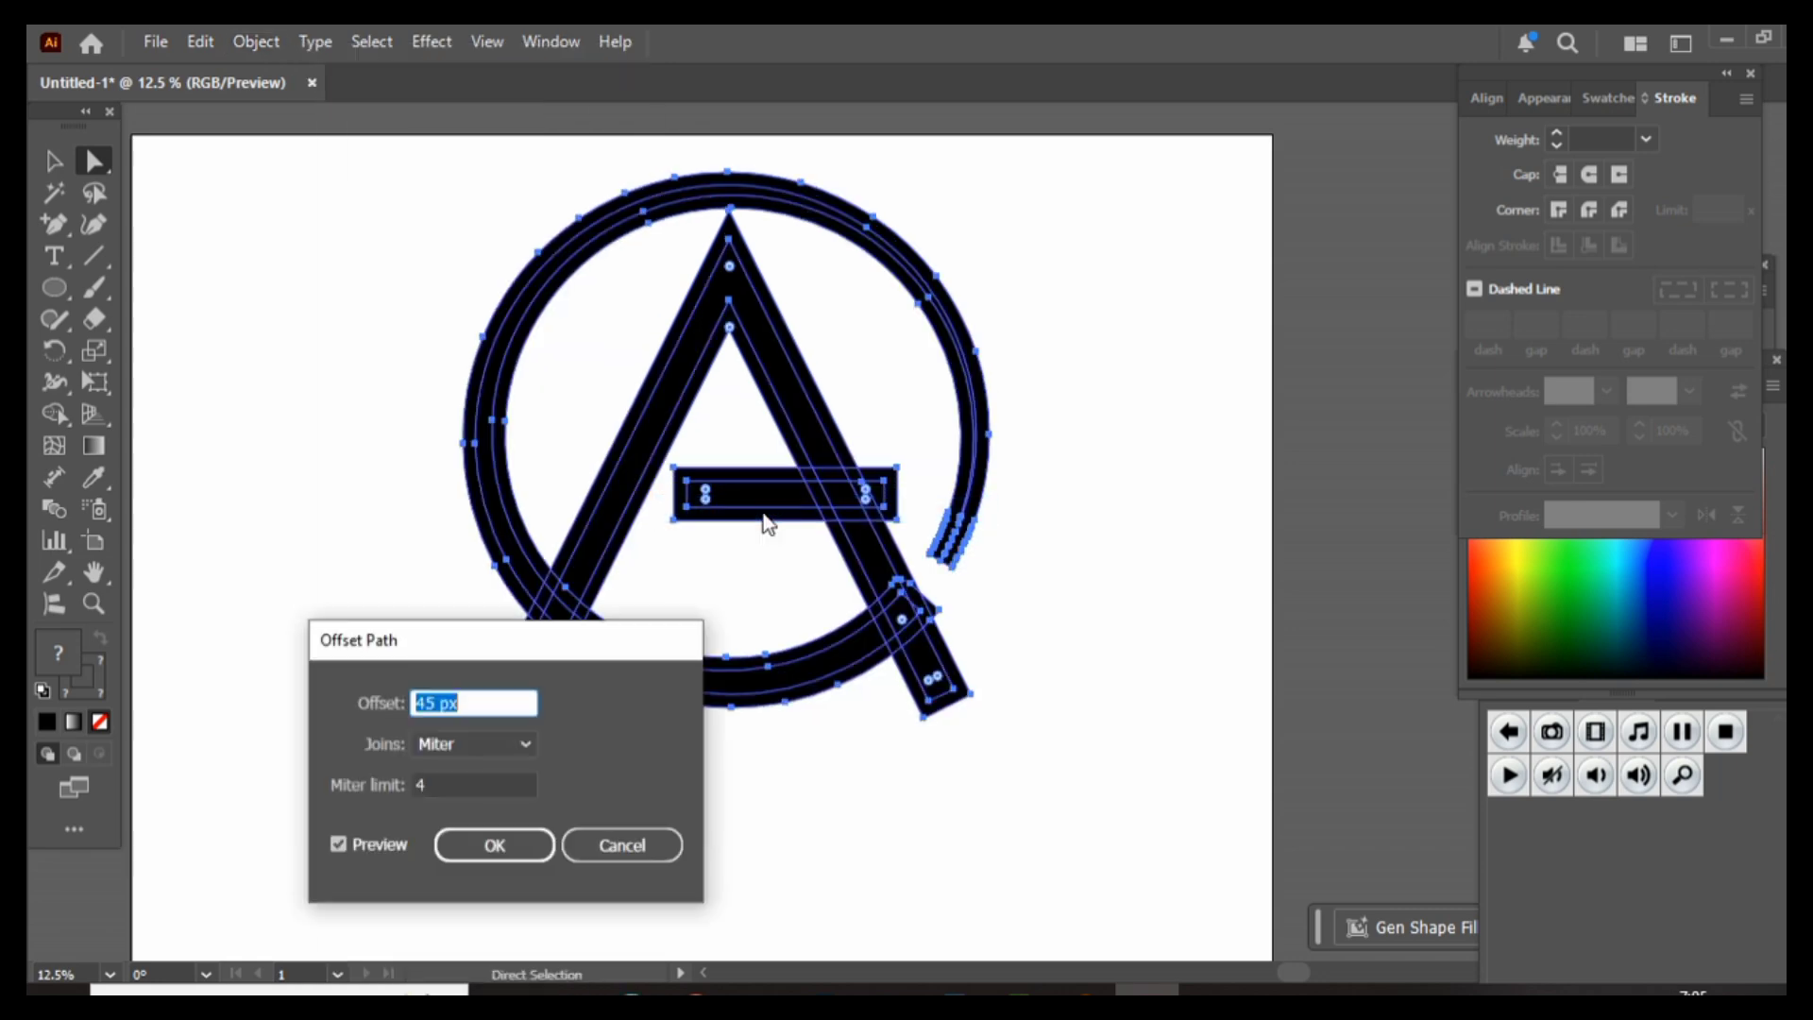
left_click(478, 848)
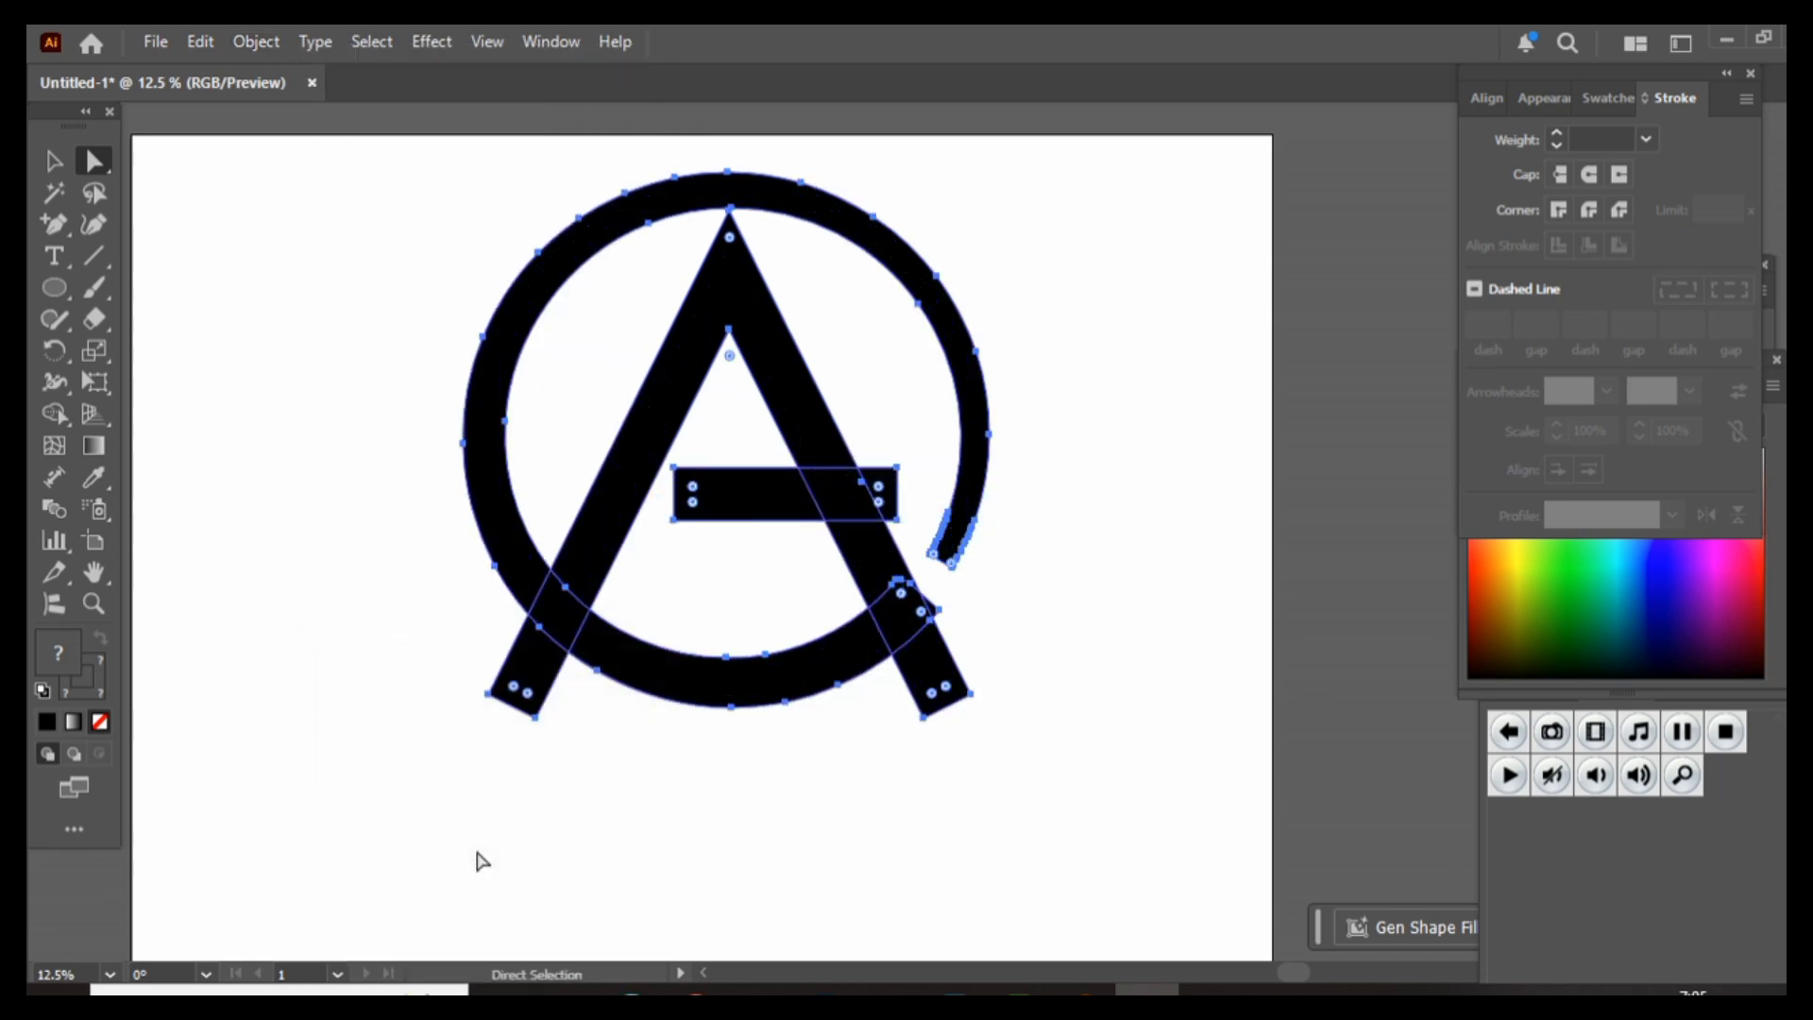
- With Shape Builder, remove the circle's upper offset border, the crossbar's end beyond the right leg, and the lower arc's inner offset across that leg
left_click_drag(436, 163, 994, 756)
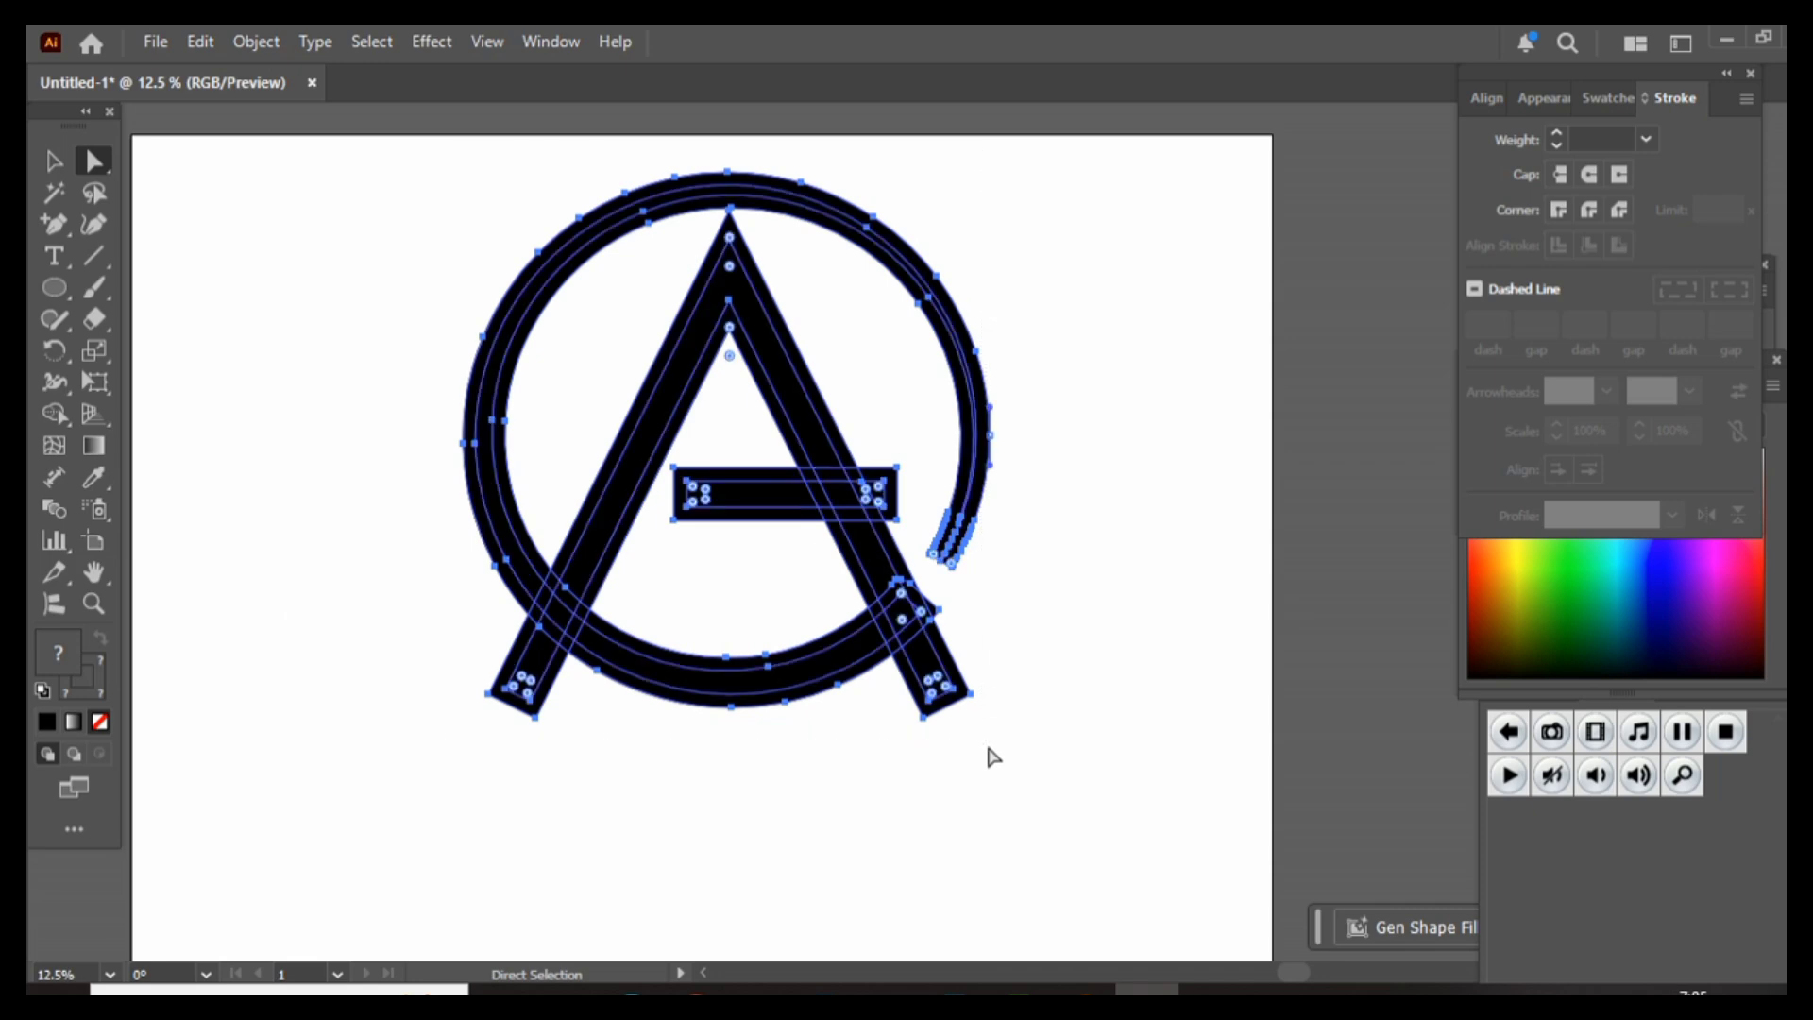
left_click(55, 419)
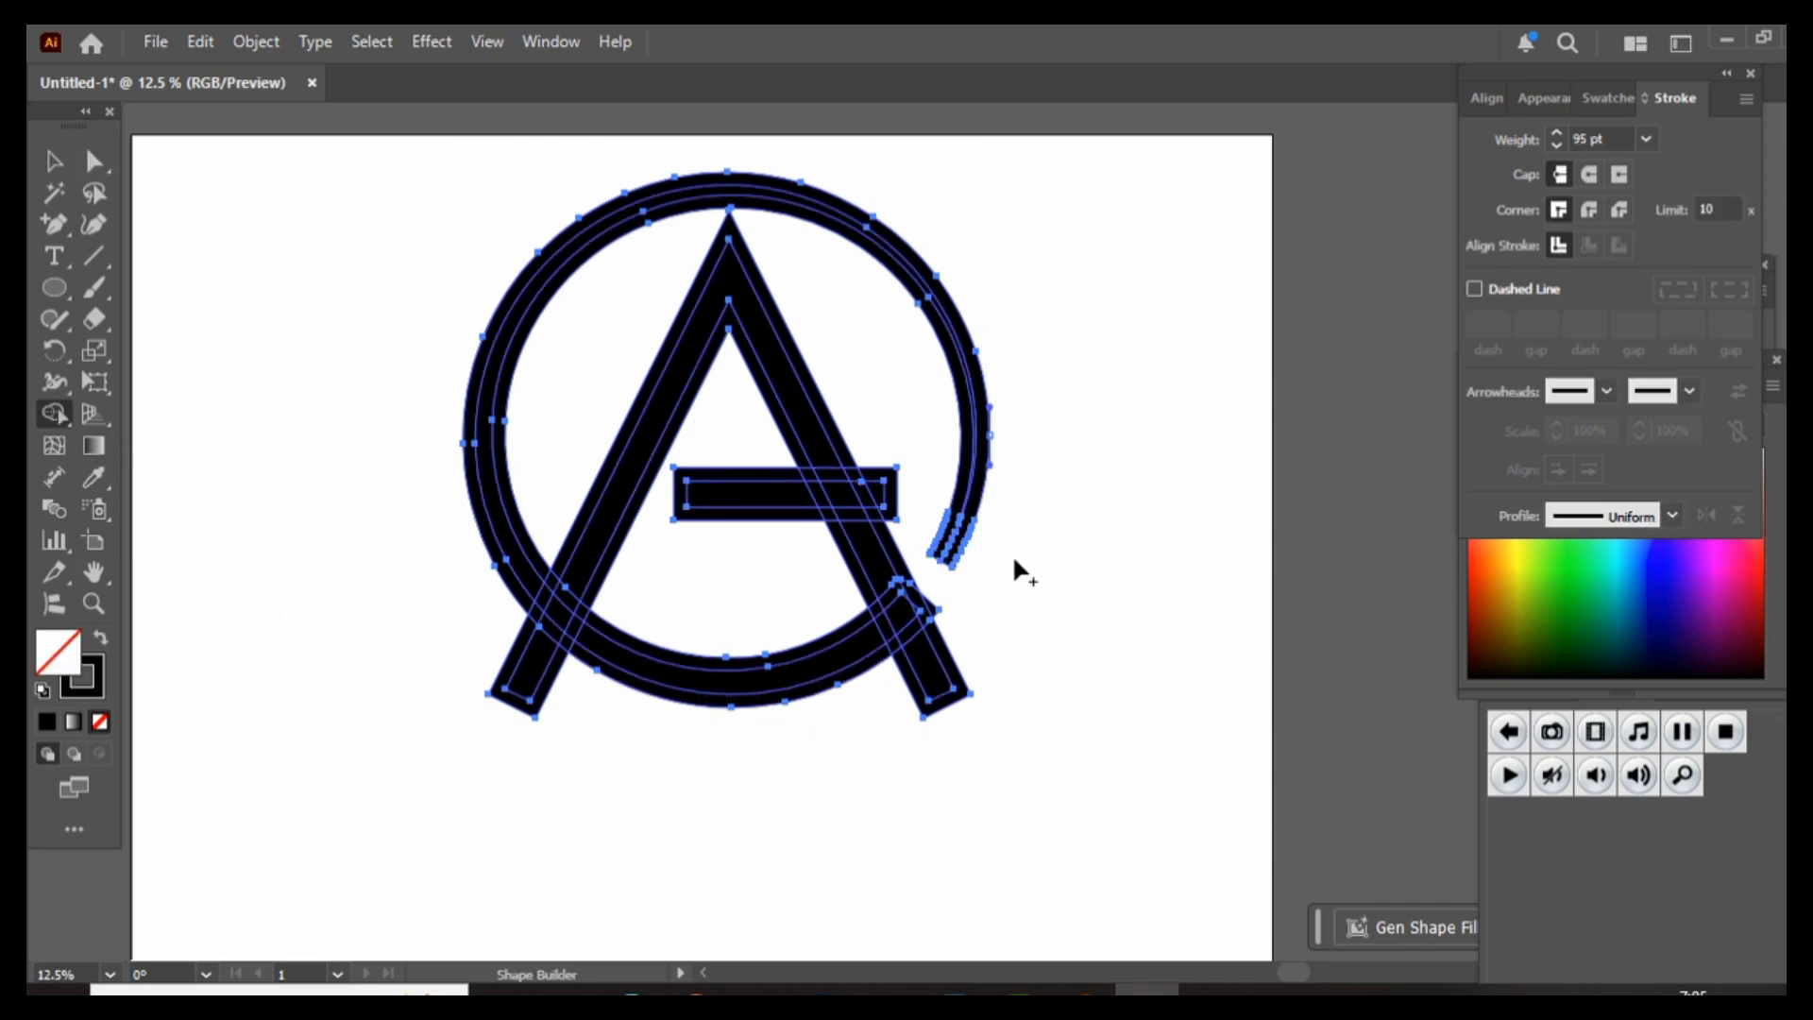
left_click(973, 499, "alt")
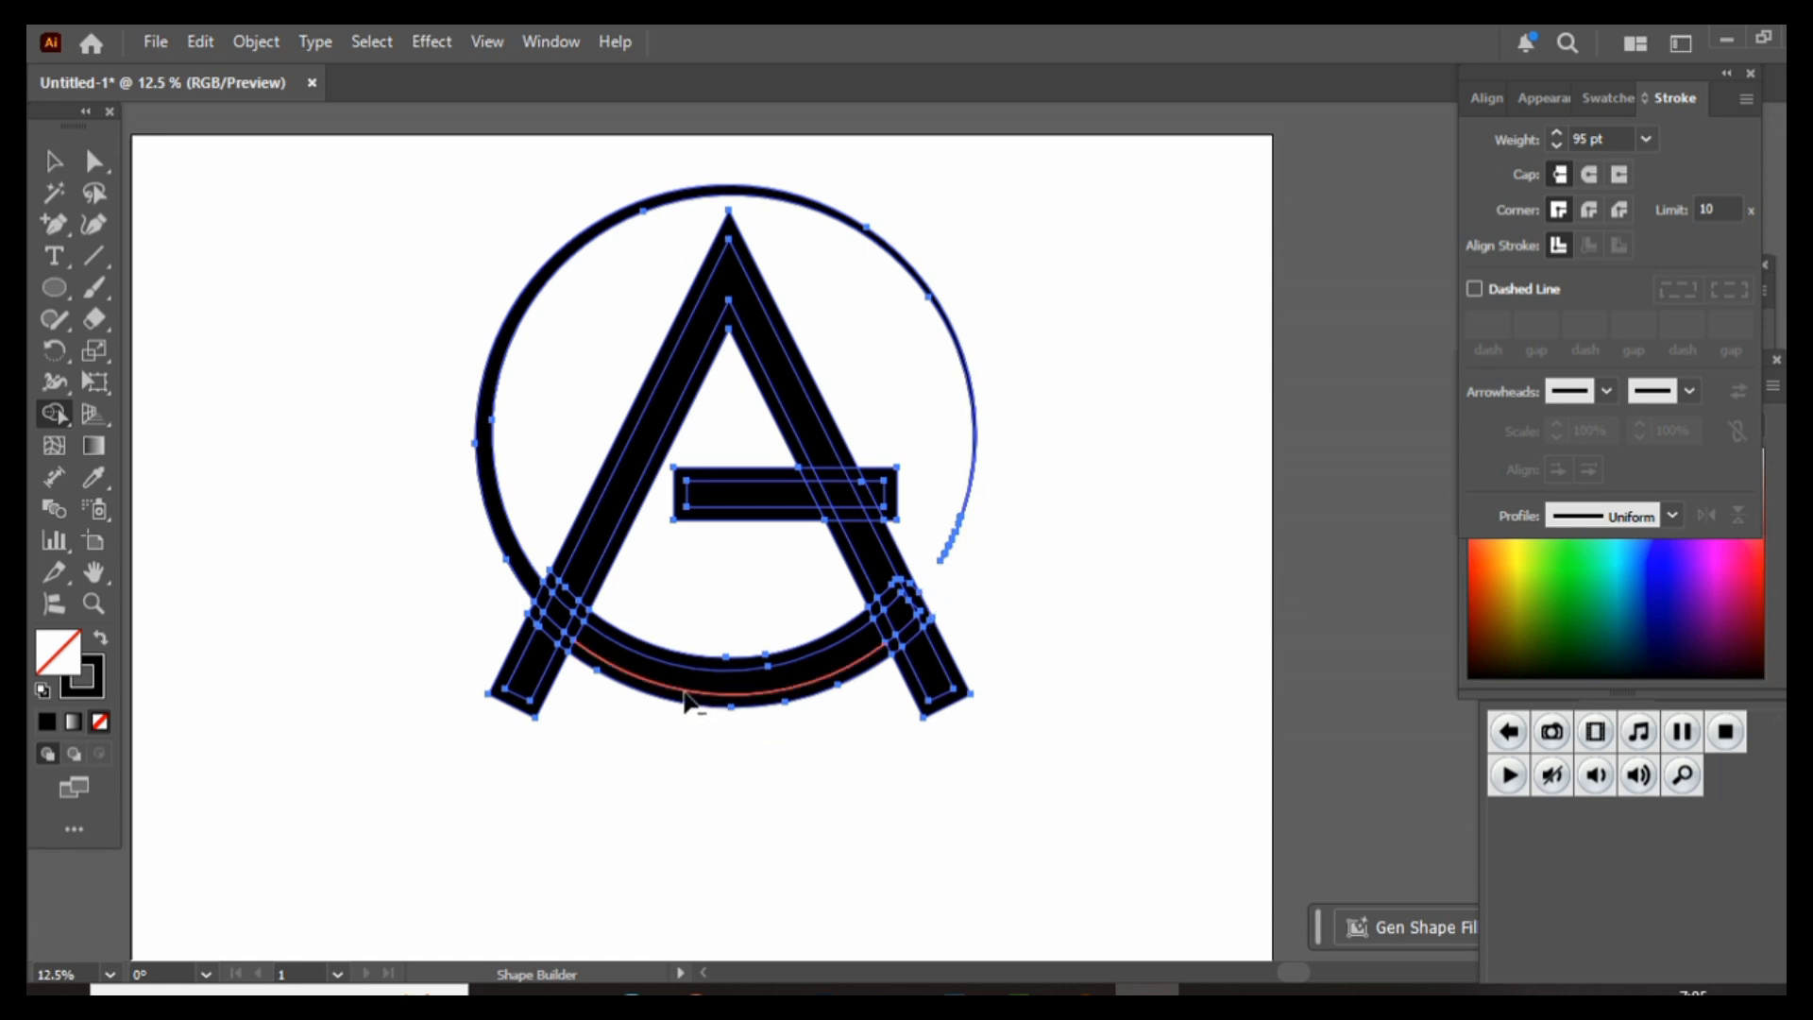
left_click_drag(884, 598, 897, 592)
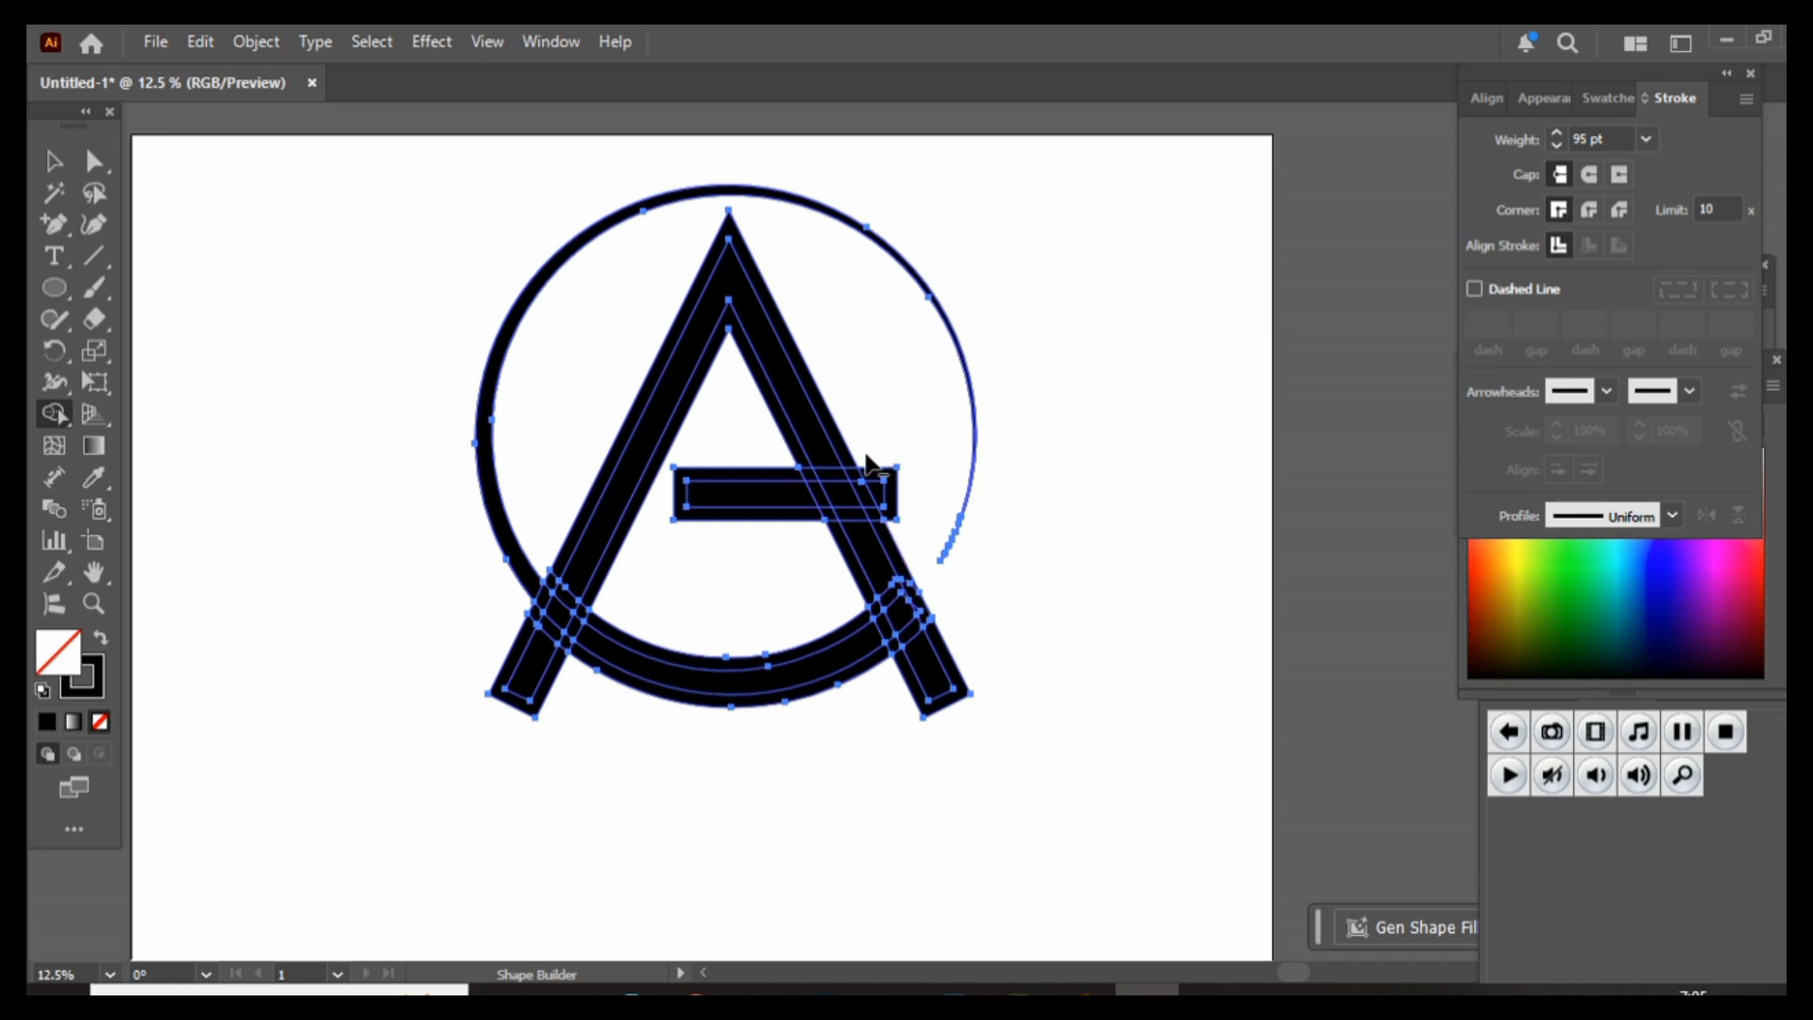
left_click_drag(886, 475, 905, 533)
mouse_move(897, 597)
left_mouse_down()
mouse_move(860, 623)
mouse_move(910, 595)
left_mouse_up()
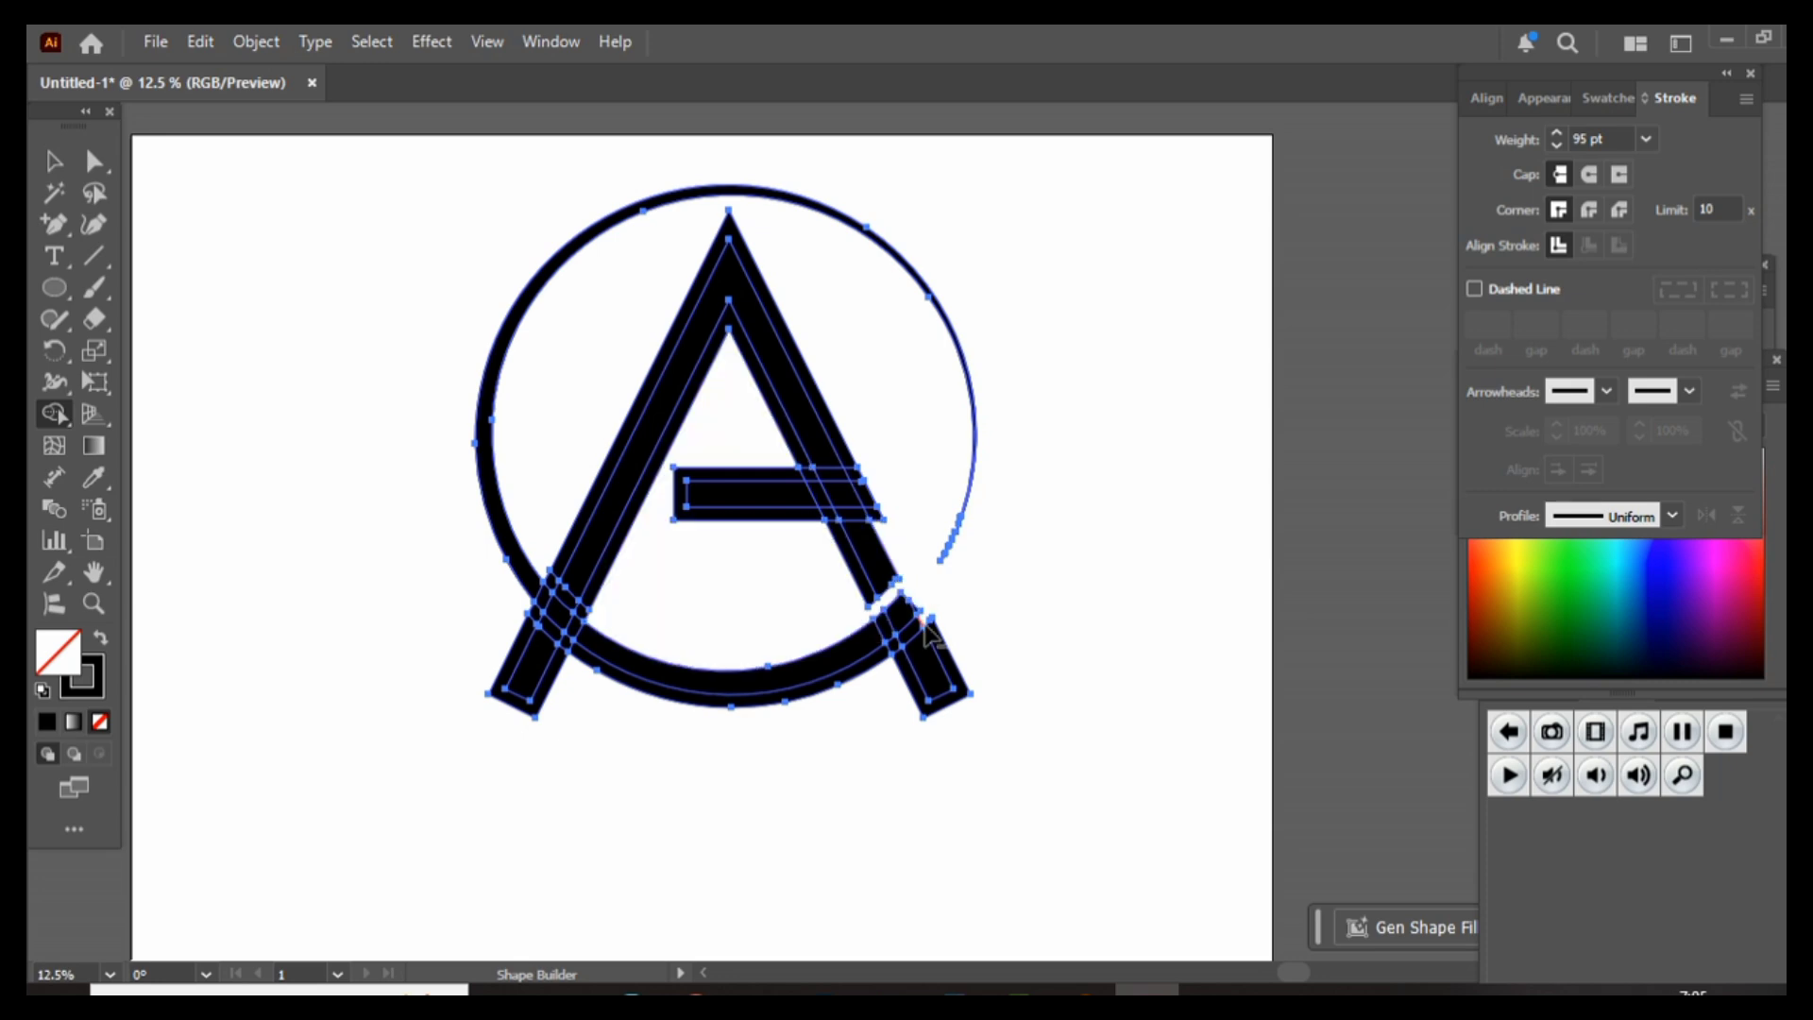
- Remove the remaining offset pieces around the A's legs, crossbar and lower arc with Shape Builder, leaving gaps where the strokes overlap
left_click(938, 647, "alt")
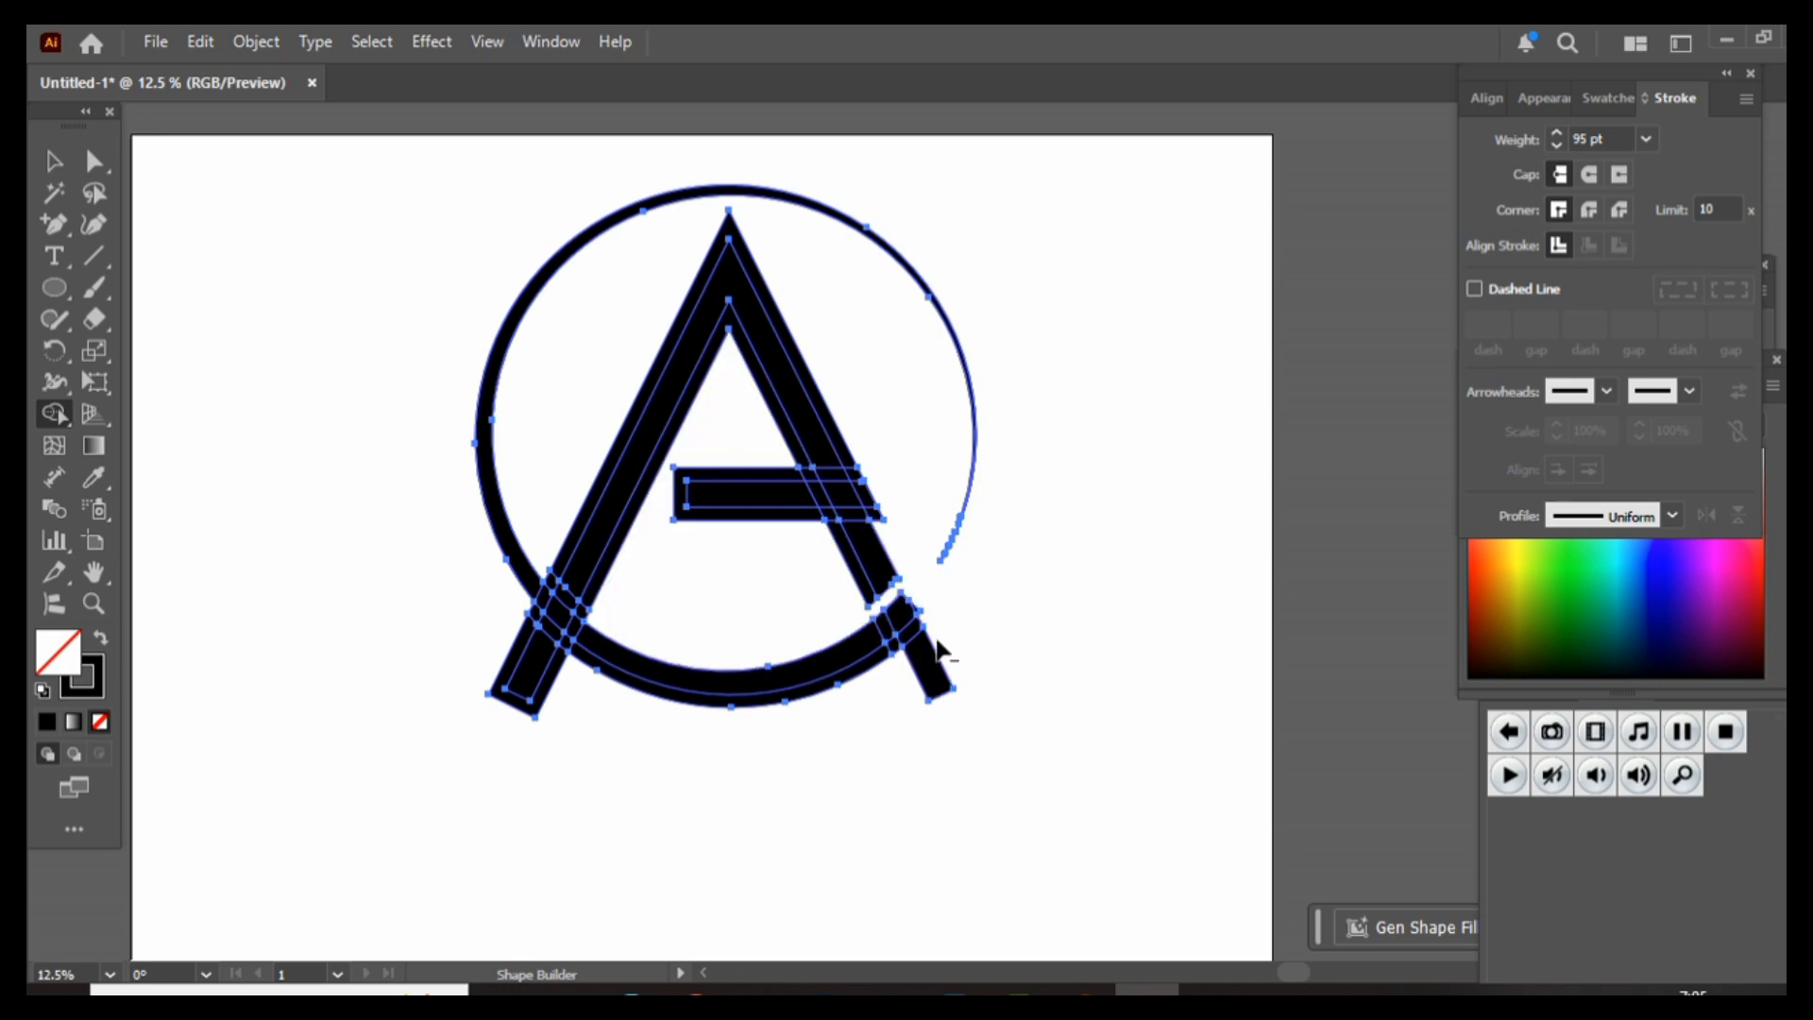
left_click(850, 463, "alt")
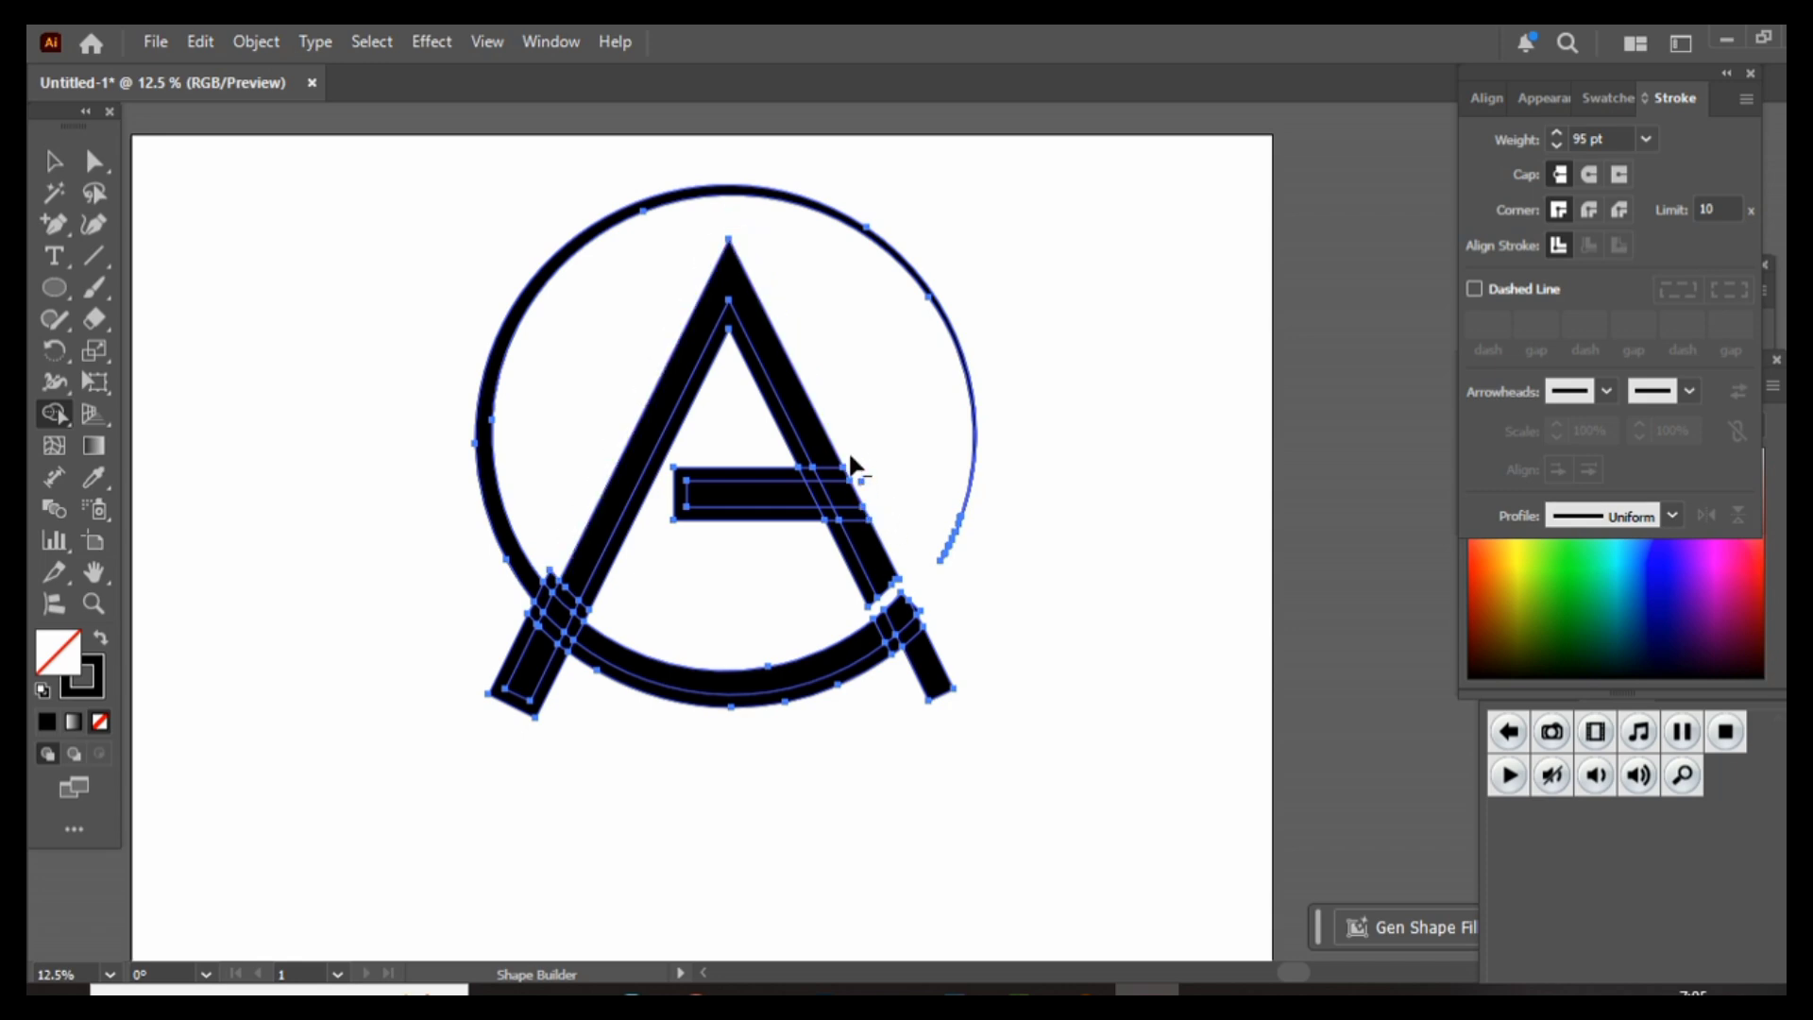
left_click(516, 676, "alt")
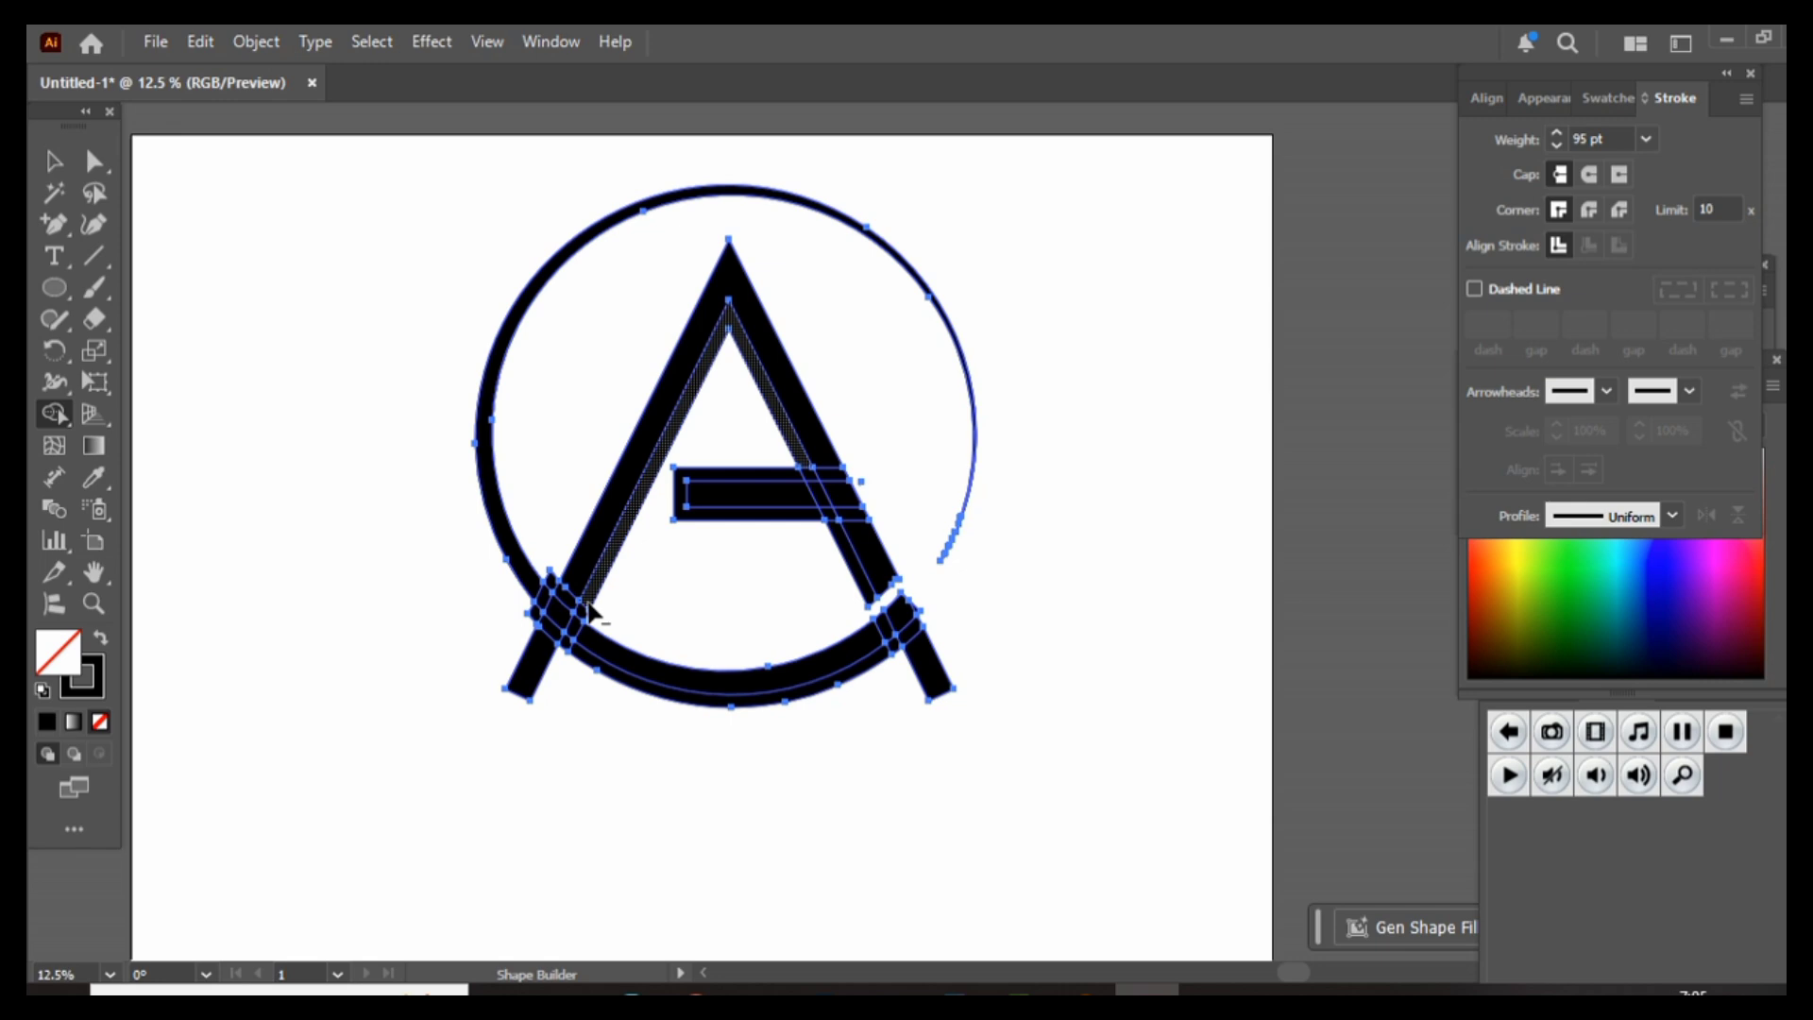
left_click_drag(590, 612, 567, 652)
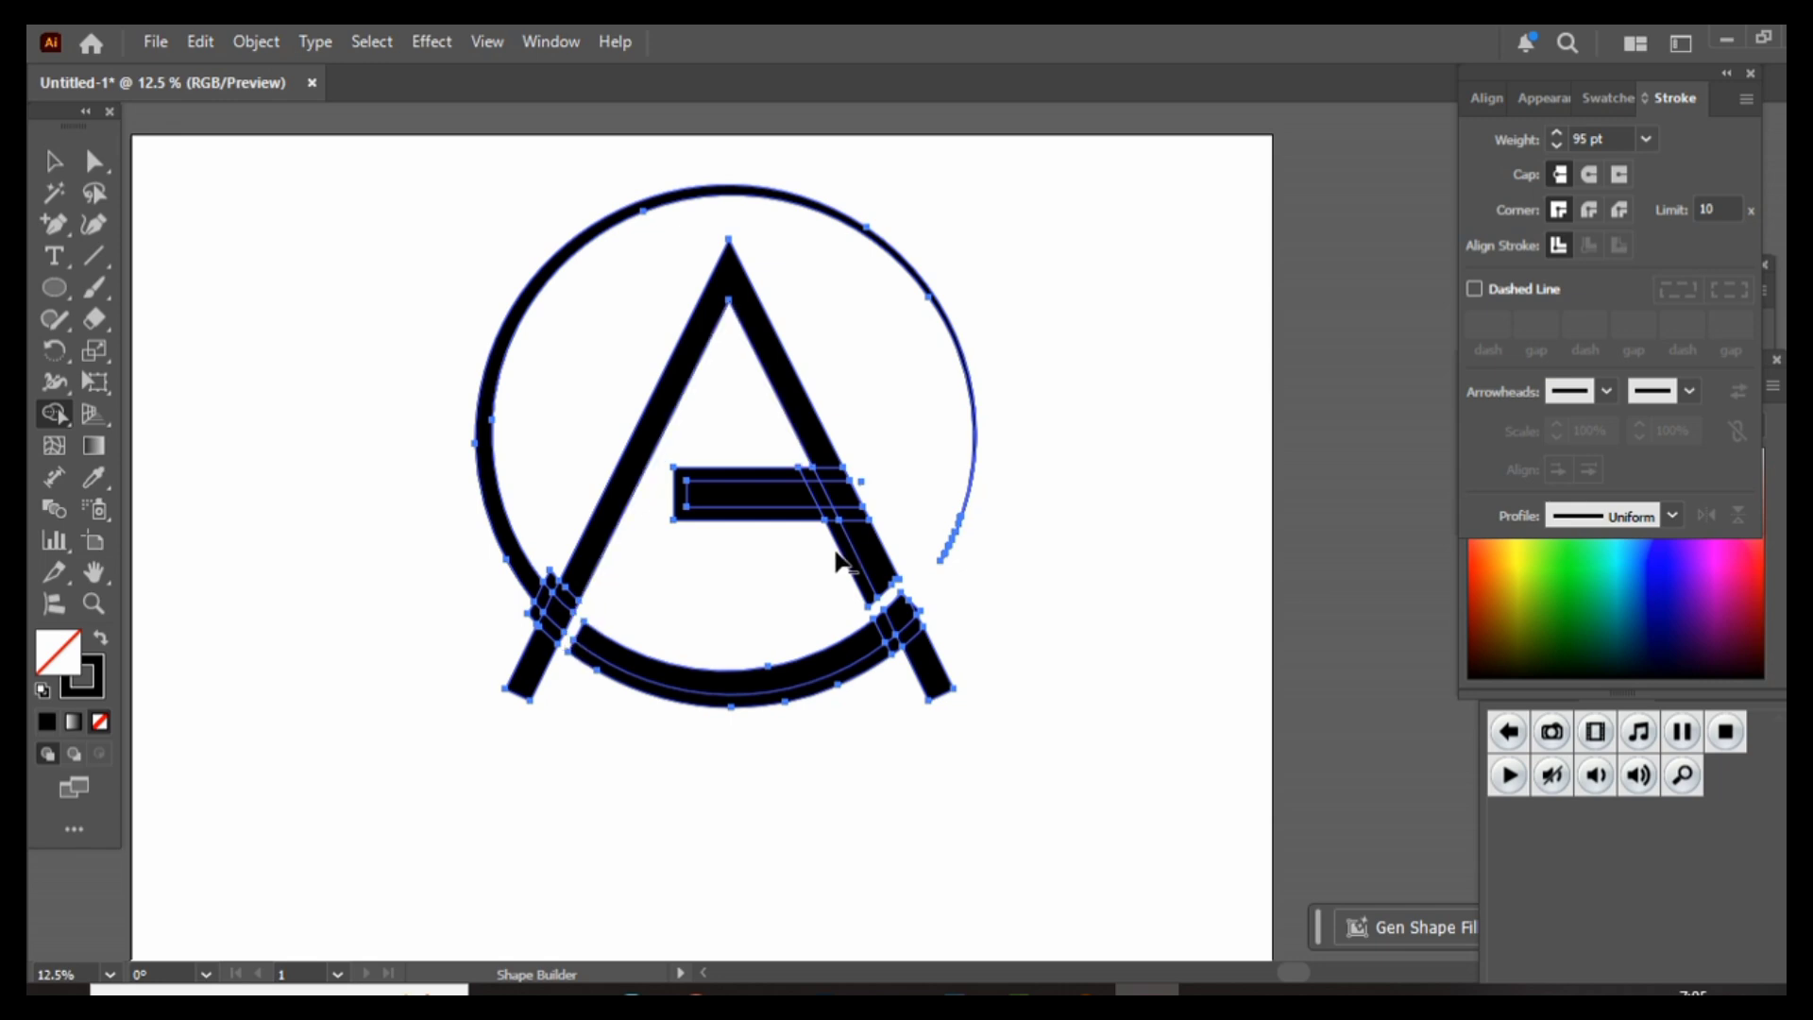
mouse_move(837, 561)
left_mouse_down()
mouse_move(849, 569)
mouse_move(843, 540)
left_mouse_up()
left_click(809, 482, "alt")
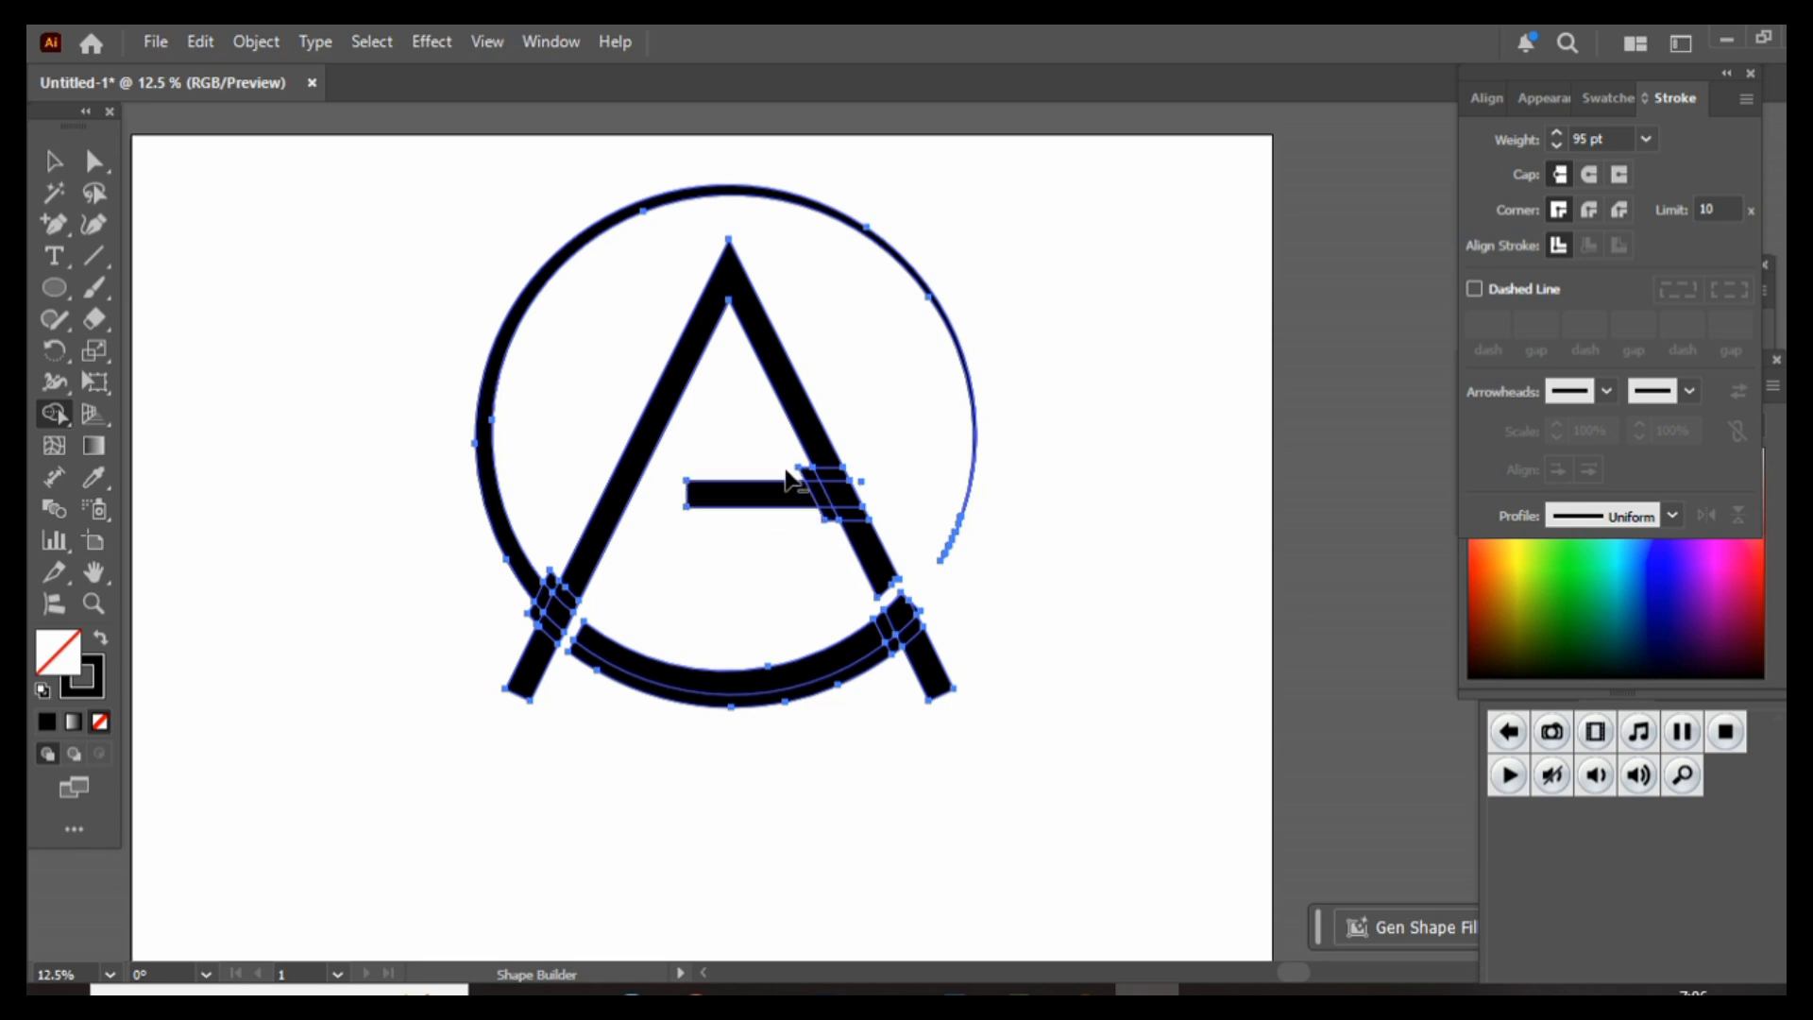
left_click(855, 480, "alt")
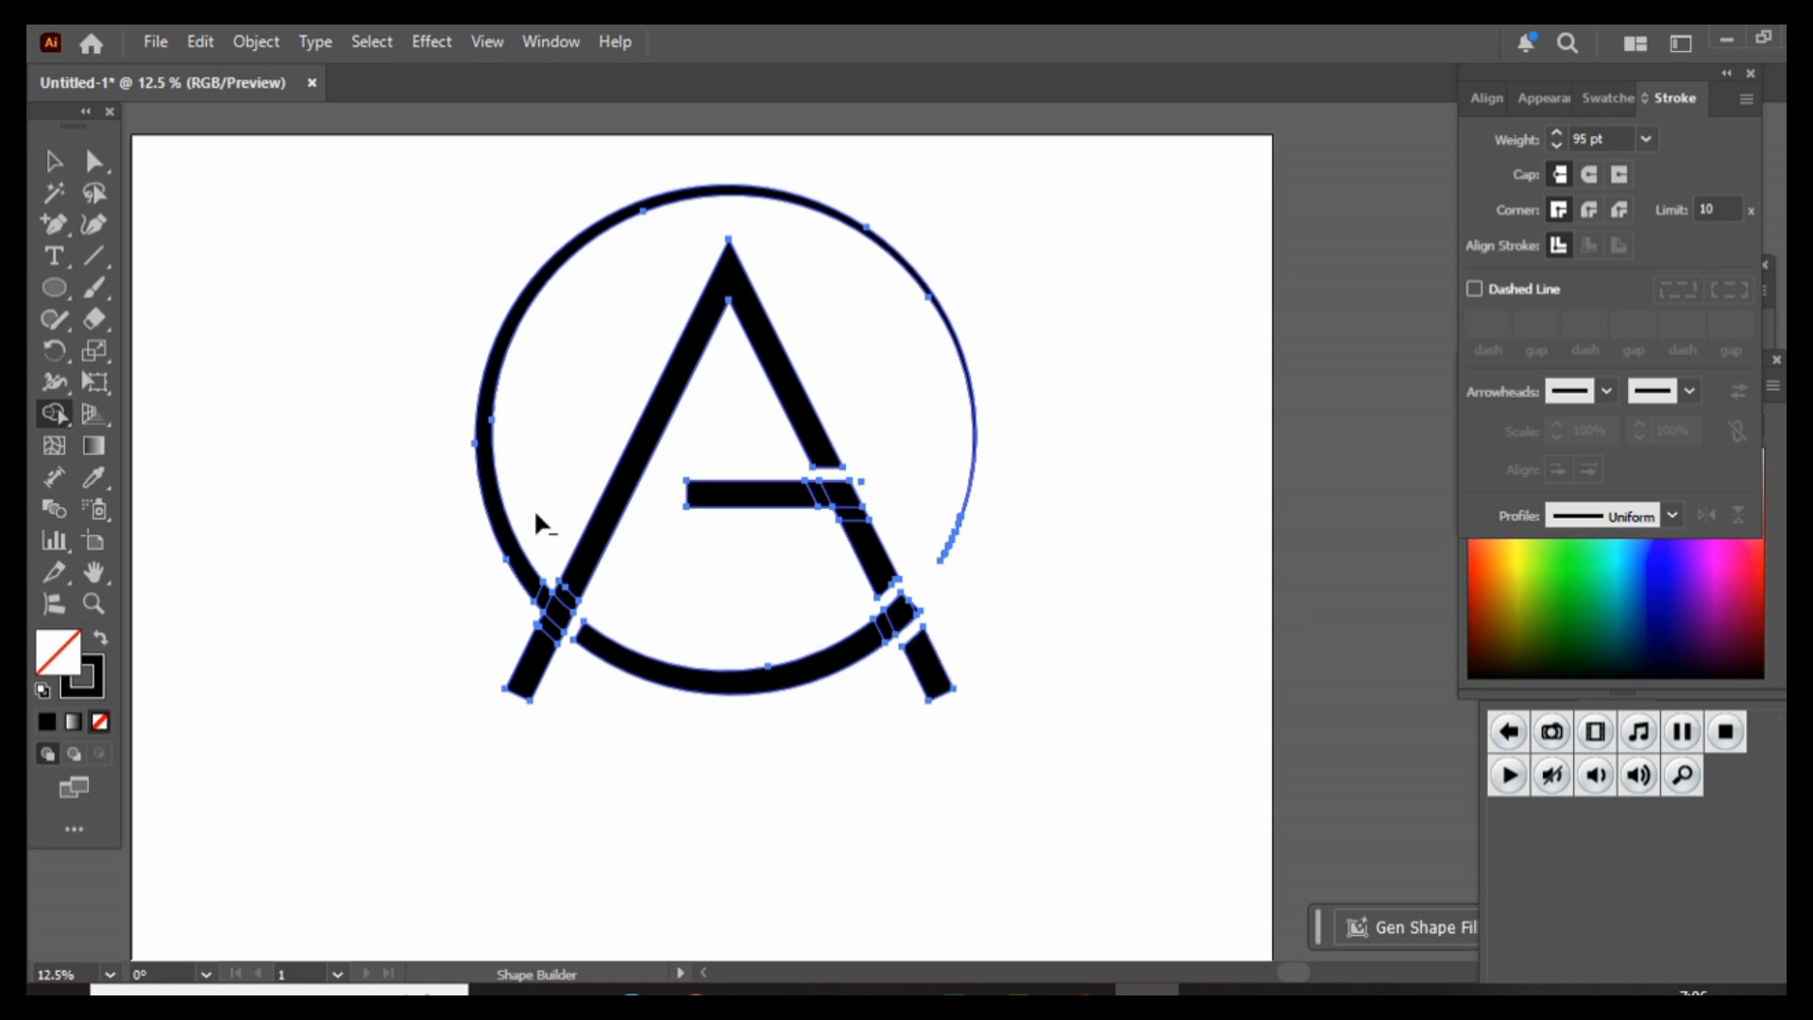
- Select the whole logo and move it slightly down and to the left on the artboard
left_click(59, 162)
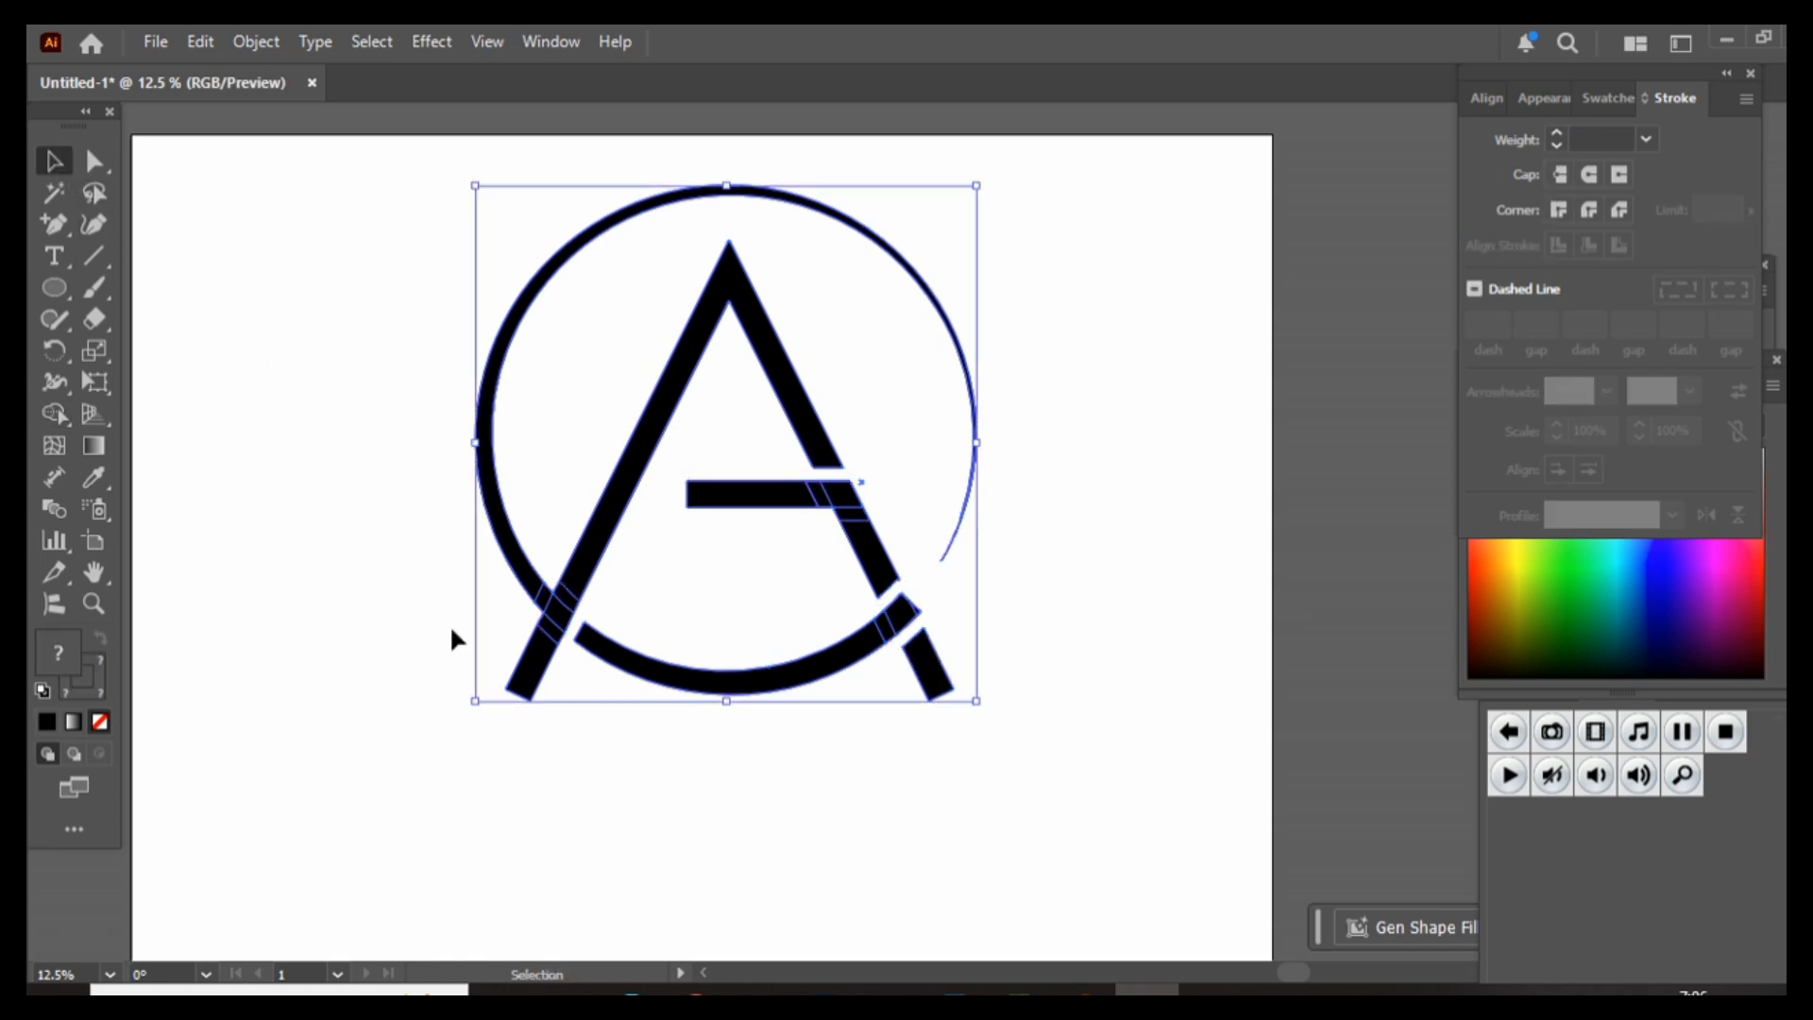
left_click(453, 636)
left_click_drag(415, 236, 962, 888)
key("ctrl+minus")
key("ctrl+equal")
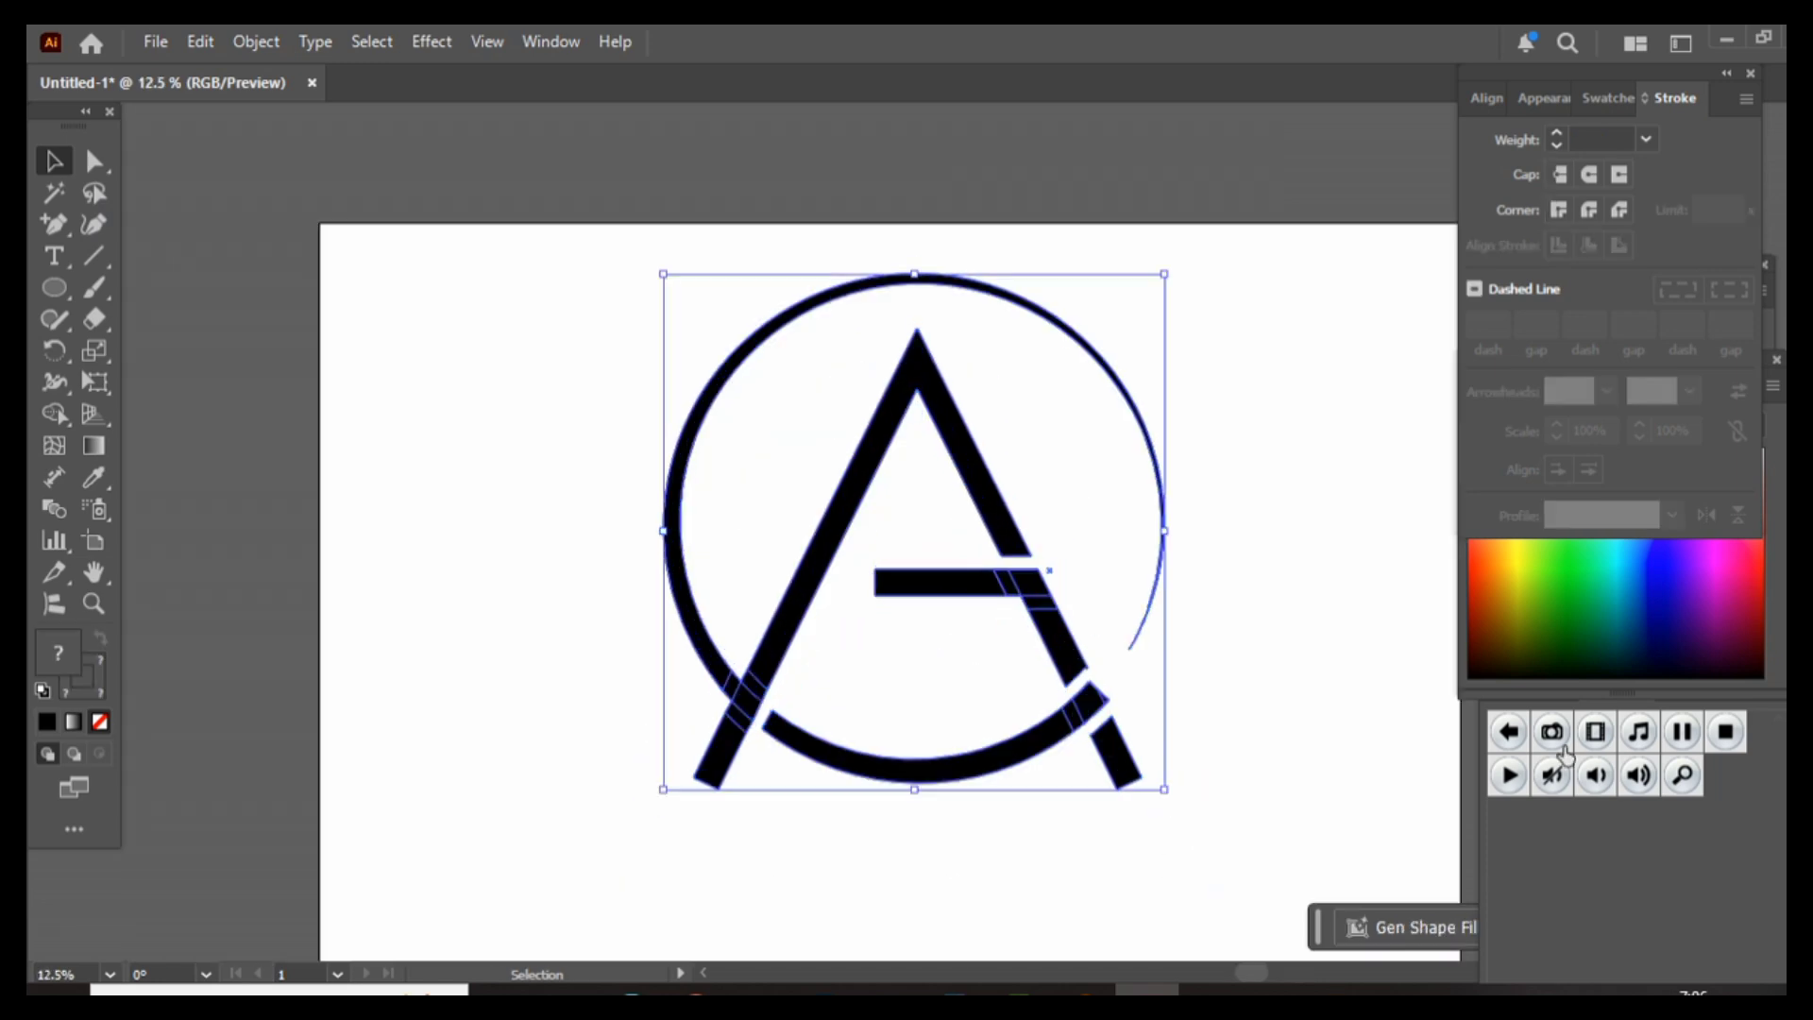
left_click_drag(1251, 979, 1292, 974)
scroll(718, 529, "down", 2)
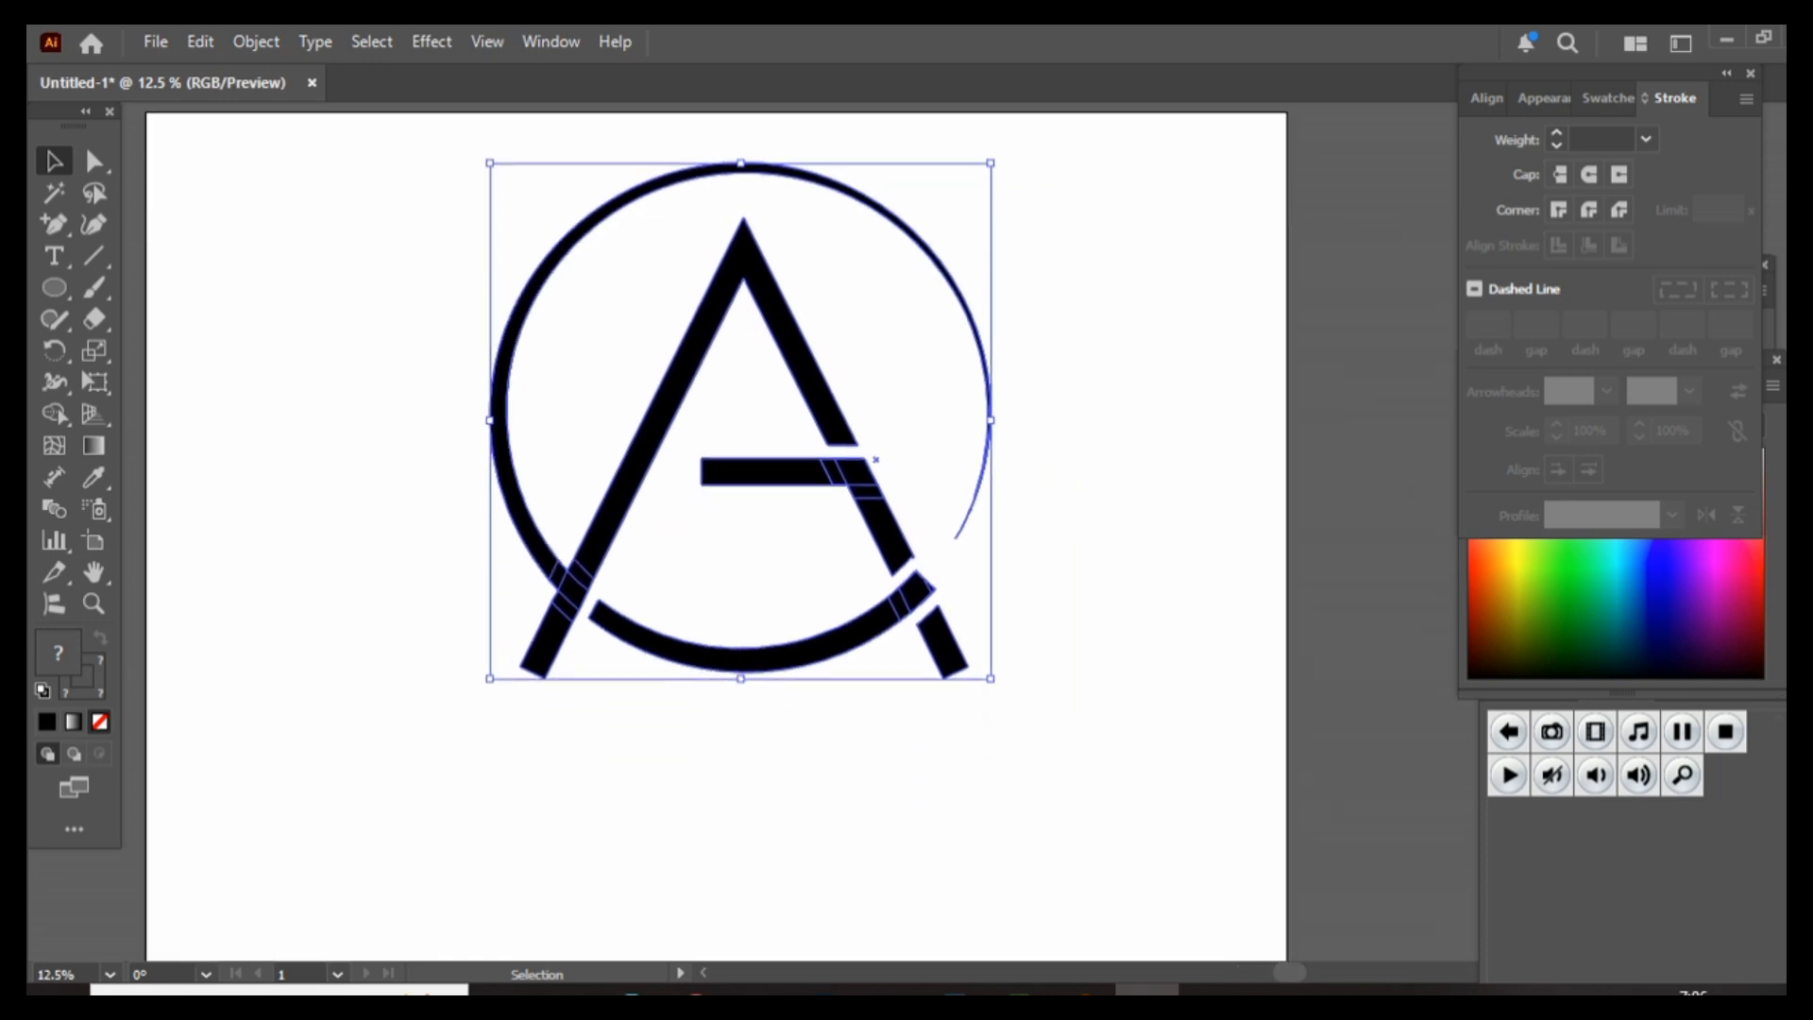
left_click_drag(612, 485, 538, 541)
left_click(1442, 510)
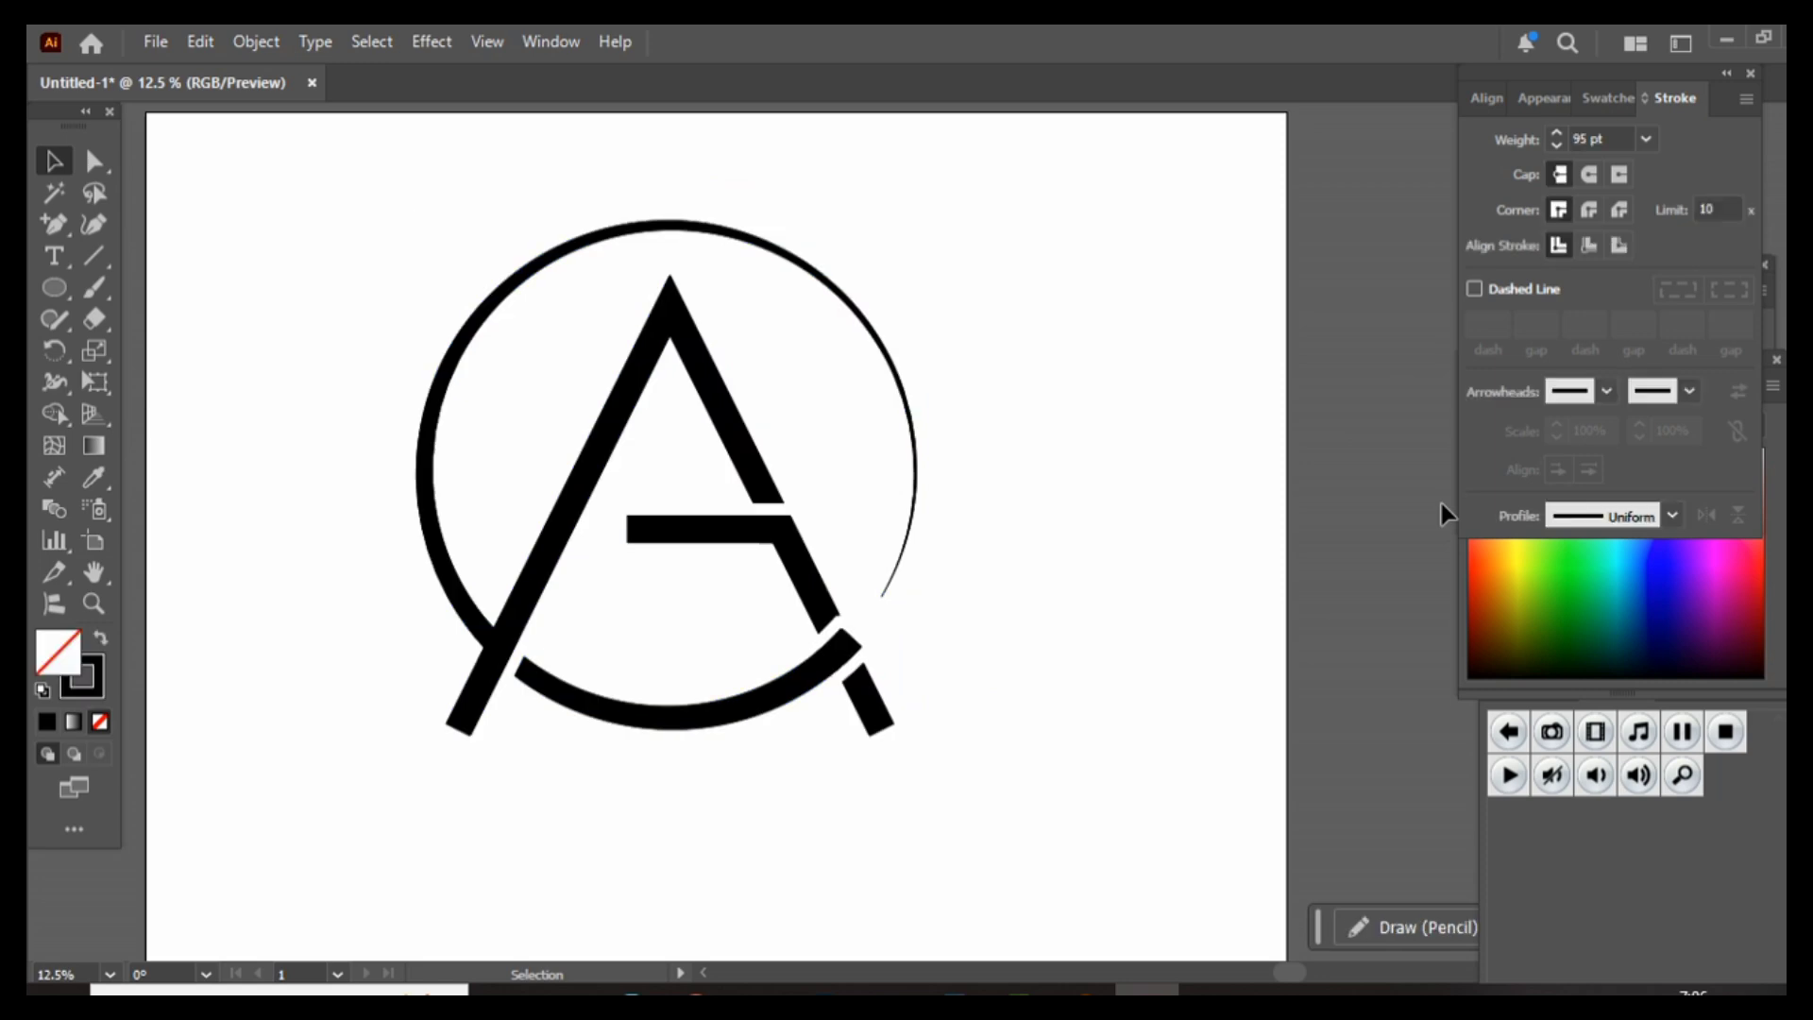
- Merge all the logo's pieces into united shapes with Pathfinder Unite
left_click(1775, 362)
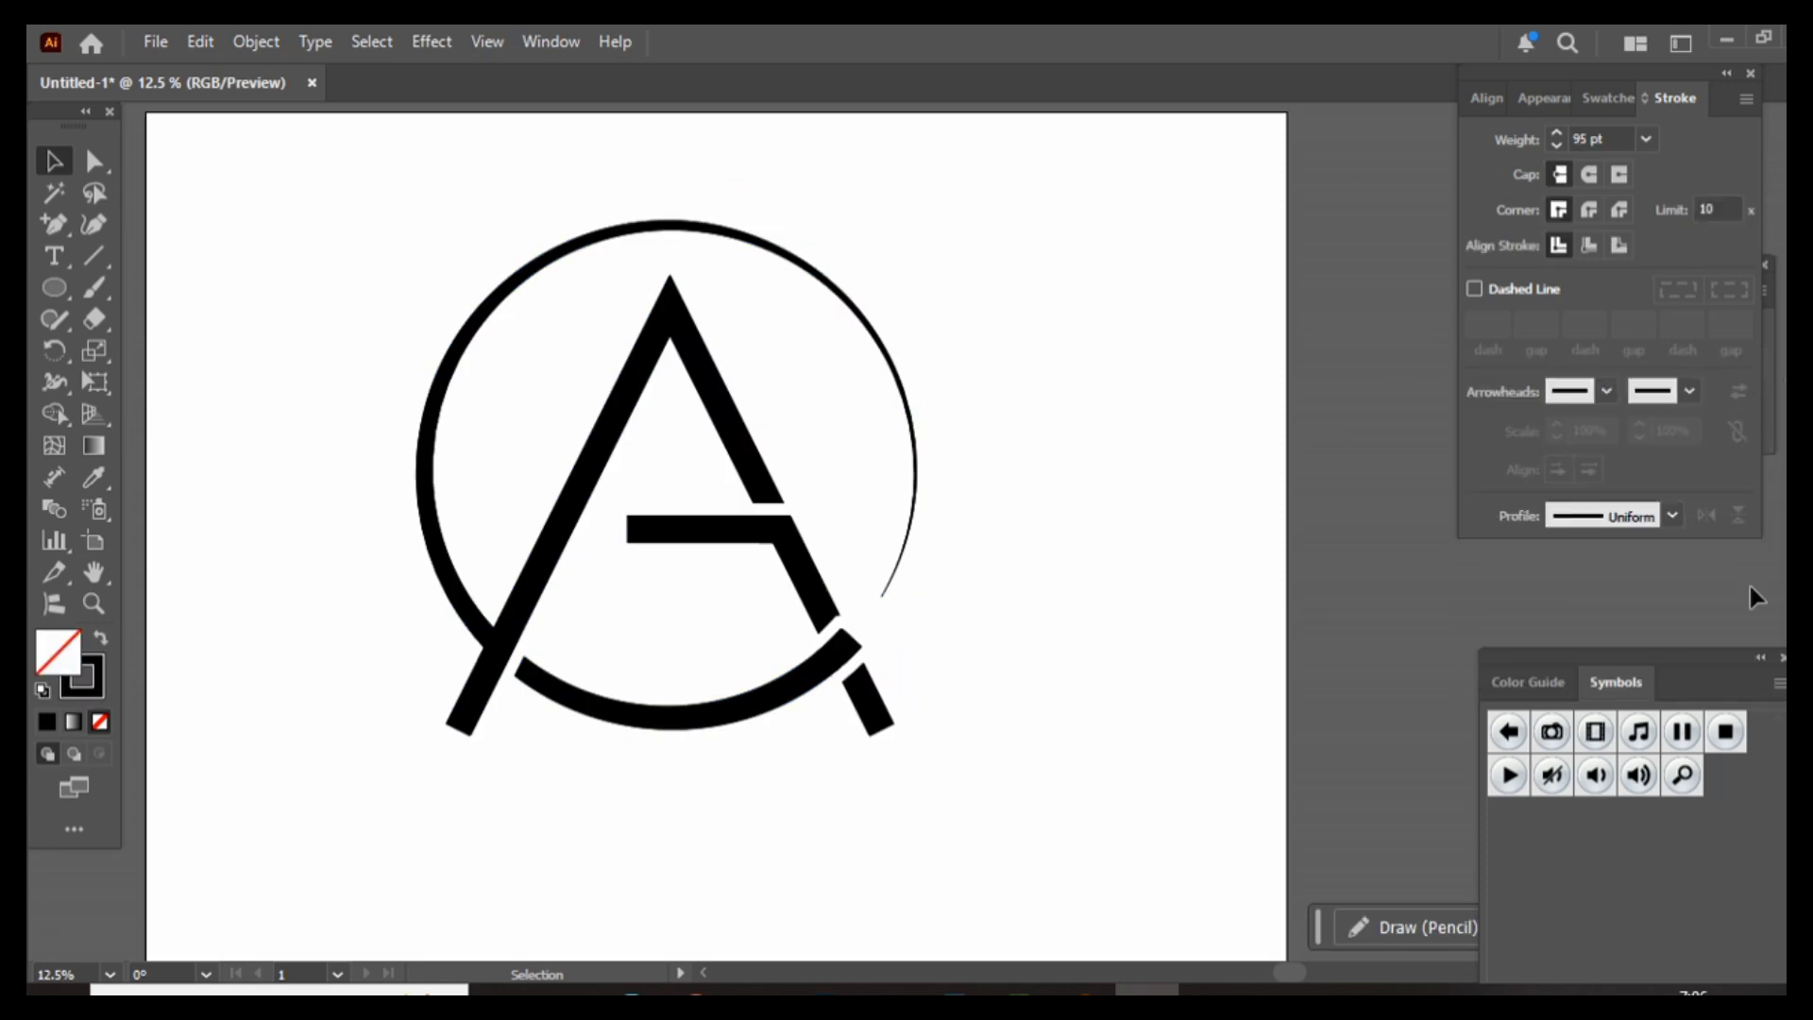
left_click(1778, 286)
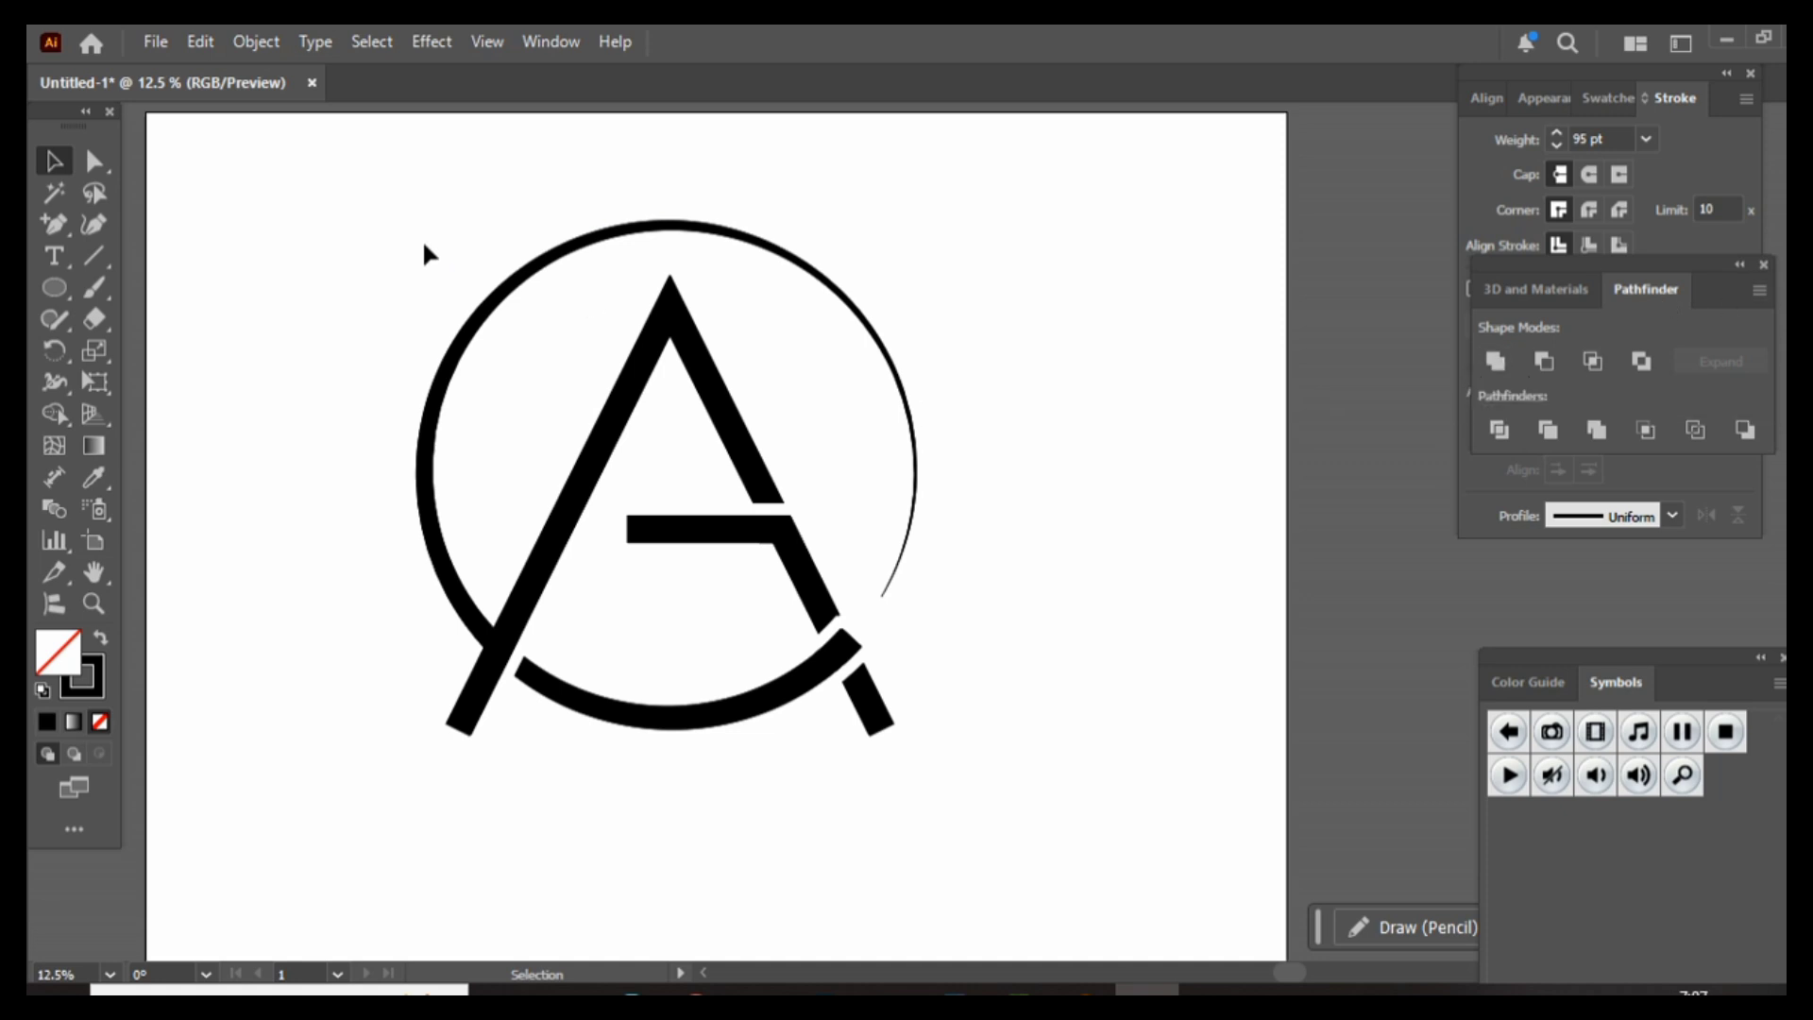
left_click_drag(421, 250, 859, 629)
left_click(1496, 362)
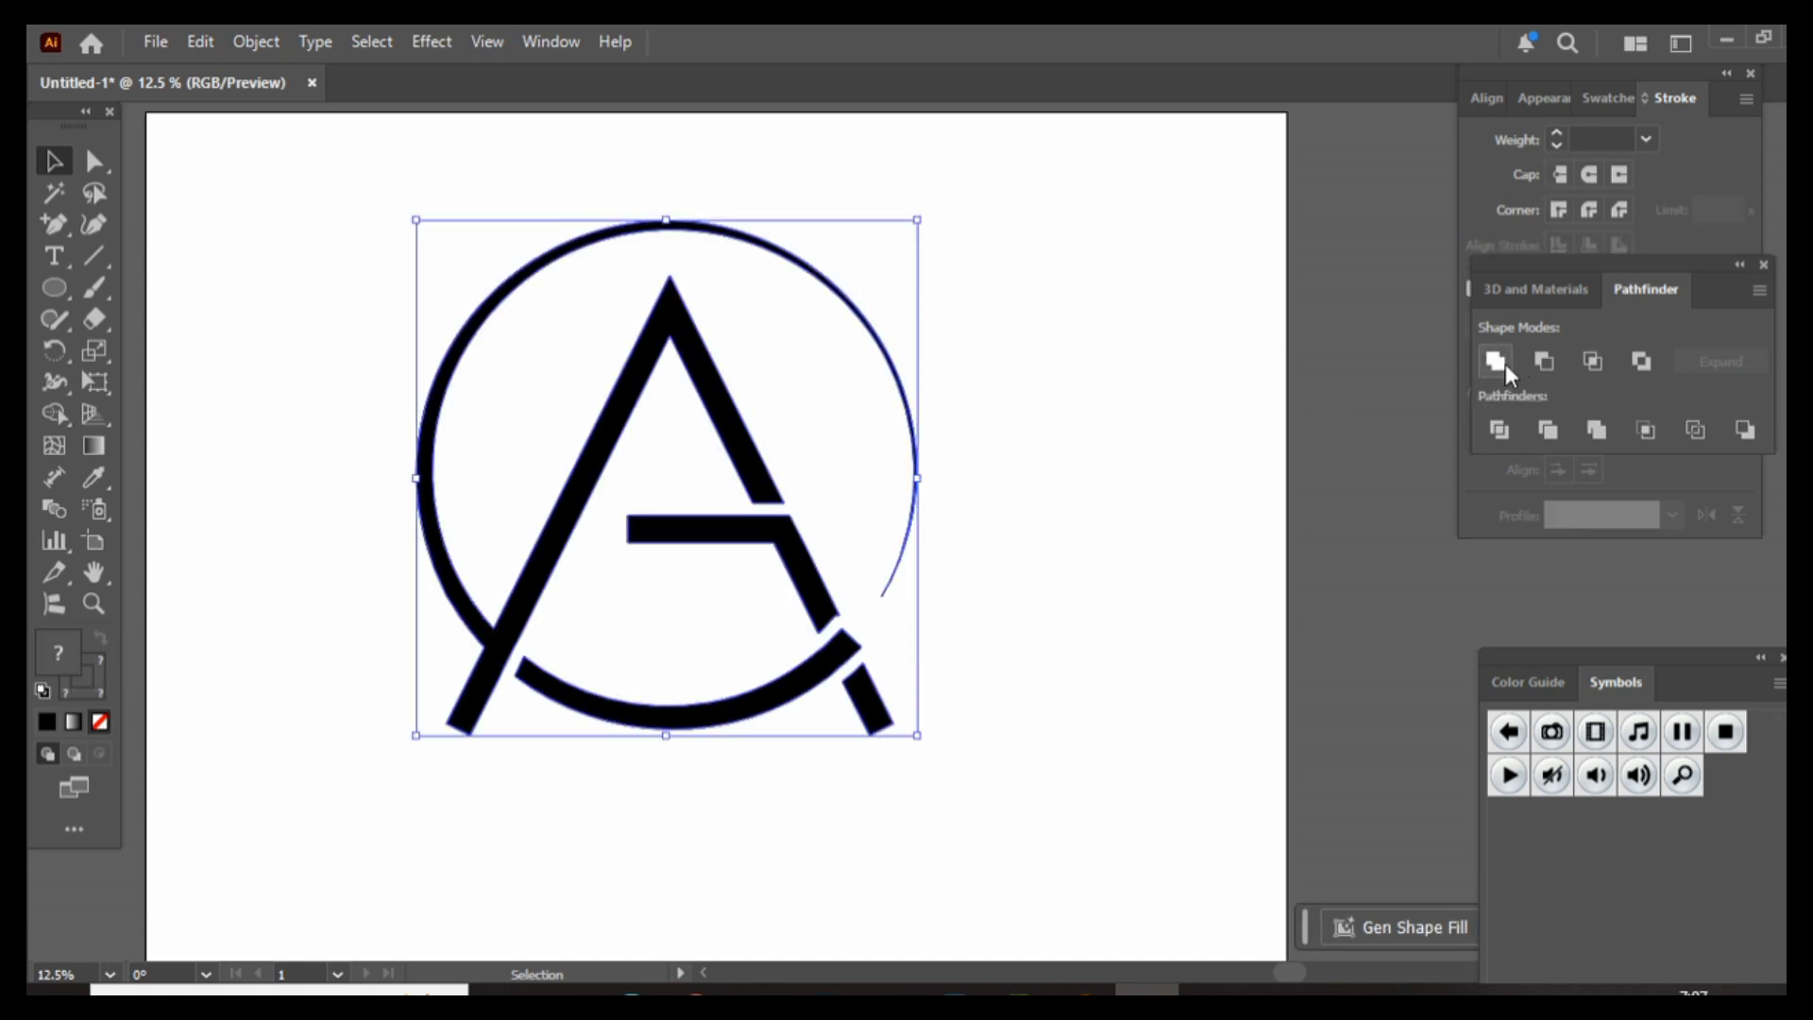
- Give the united logo a yellow stroke
left_click(1626, 98)
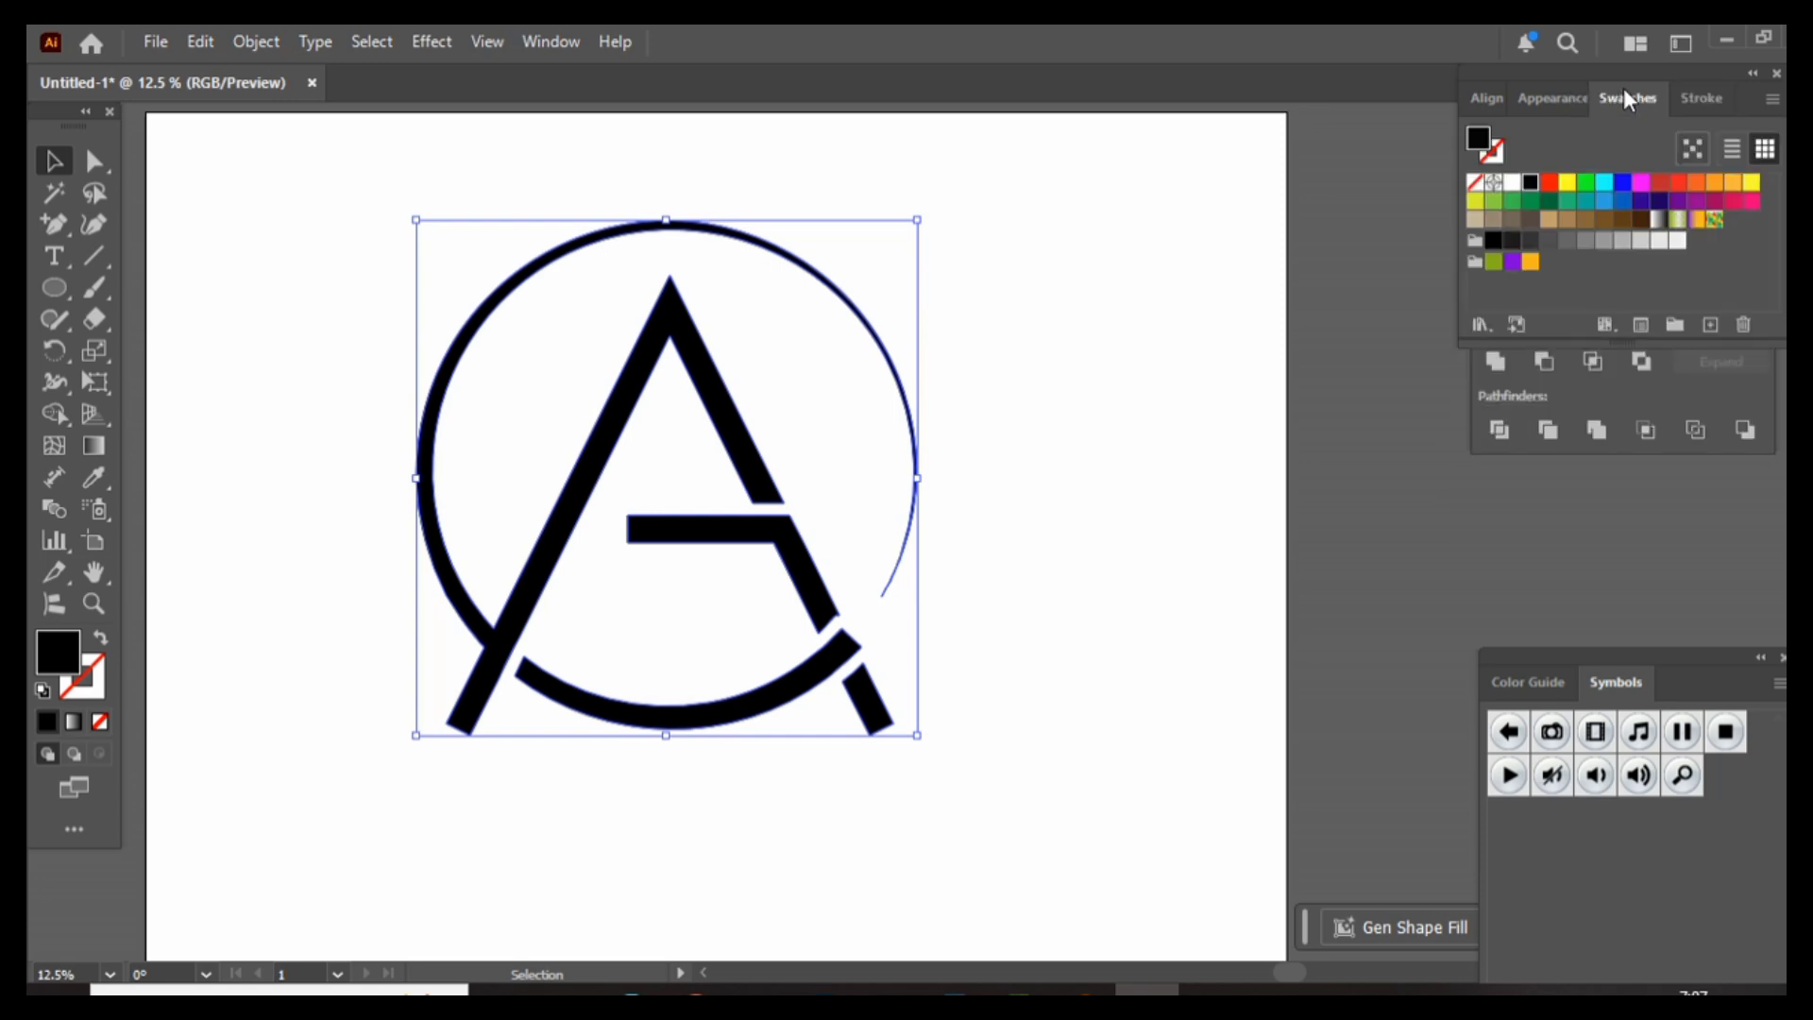
left_click(1493, 153)
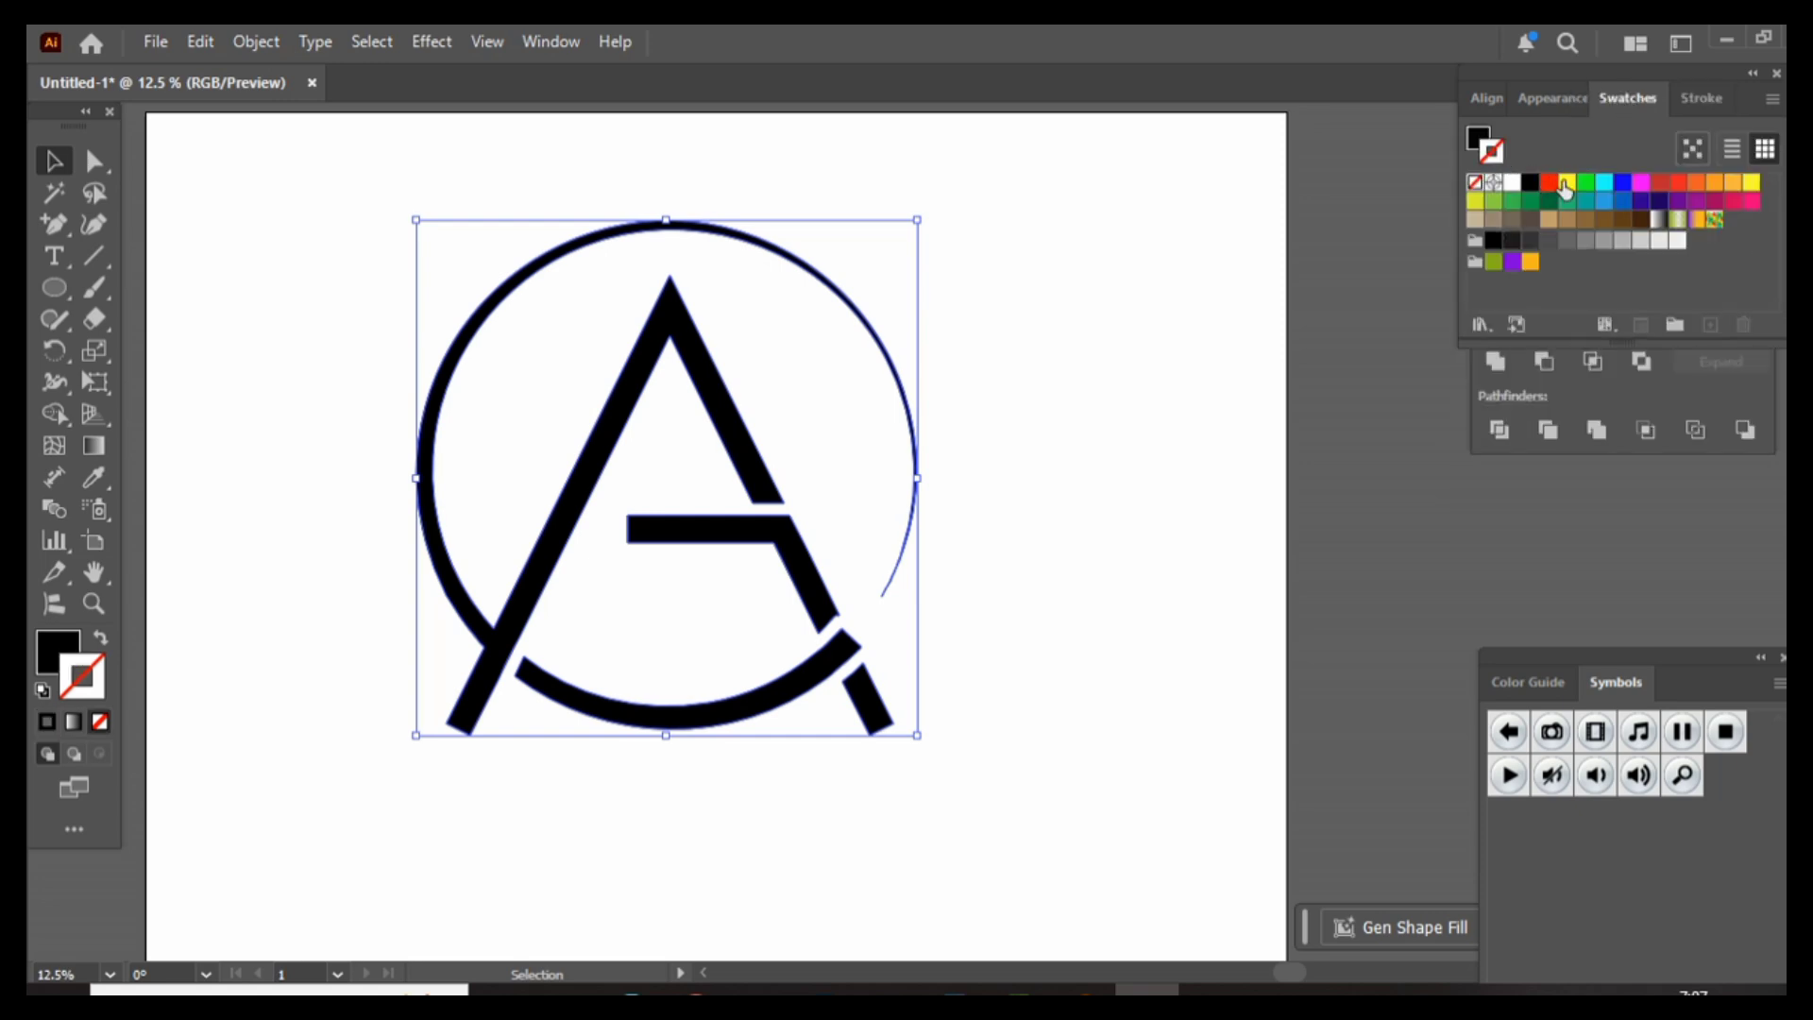
left_click(1567, 181)
- Set the logo's yellow stroke weight to 4 pt and deselect the artwork
left_click(1695, 99)
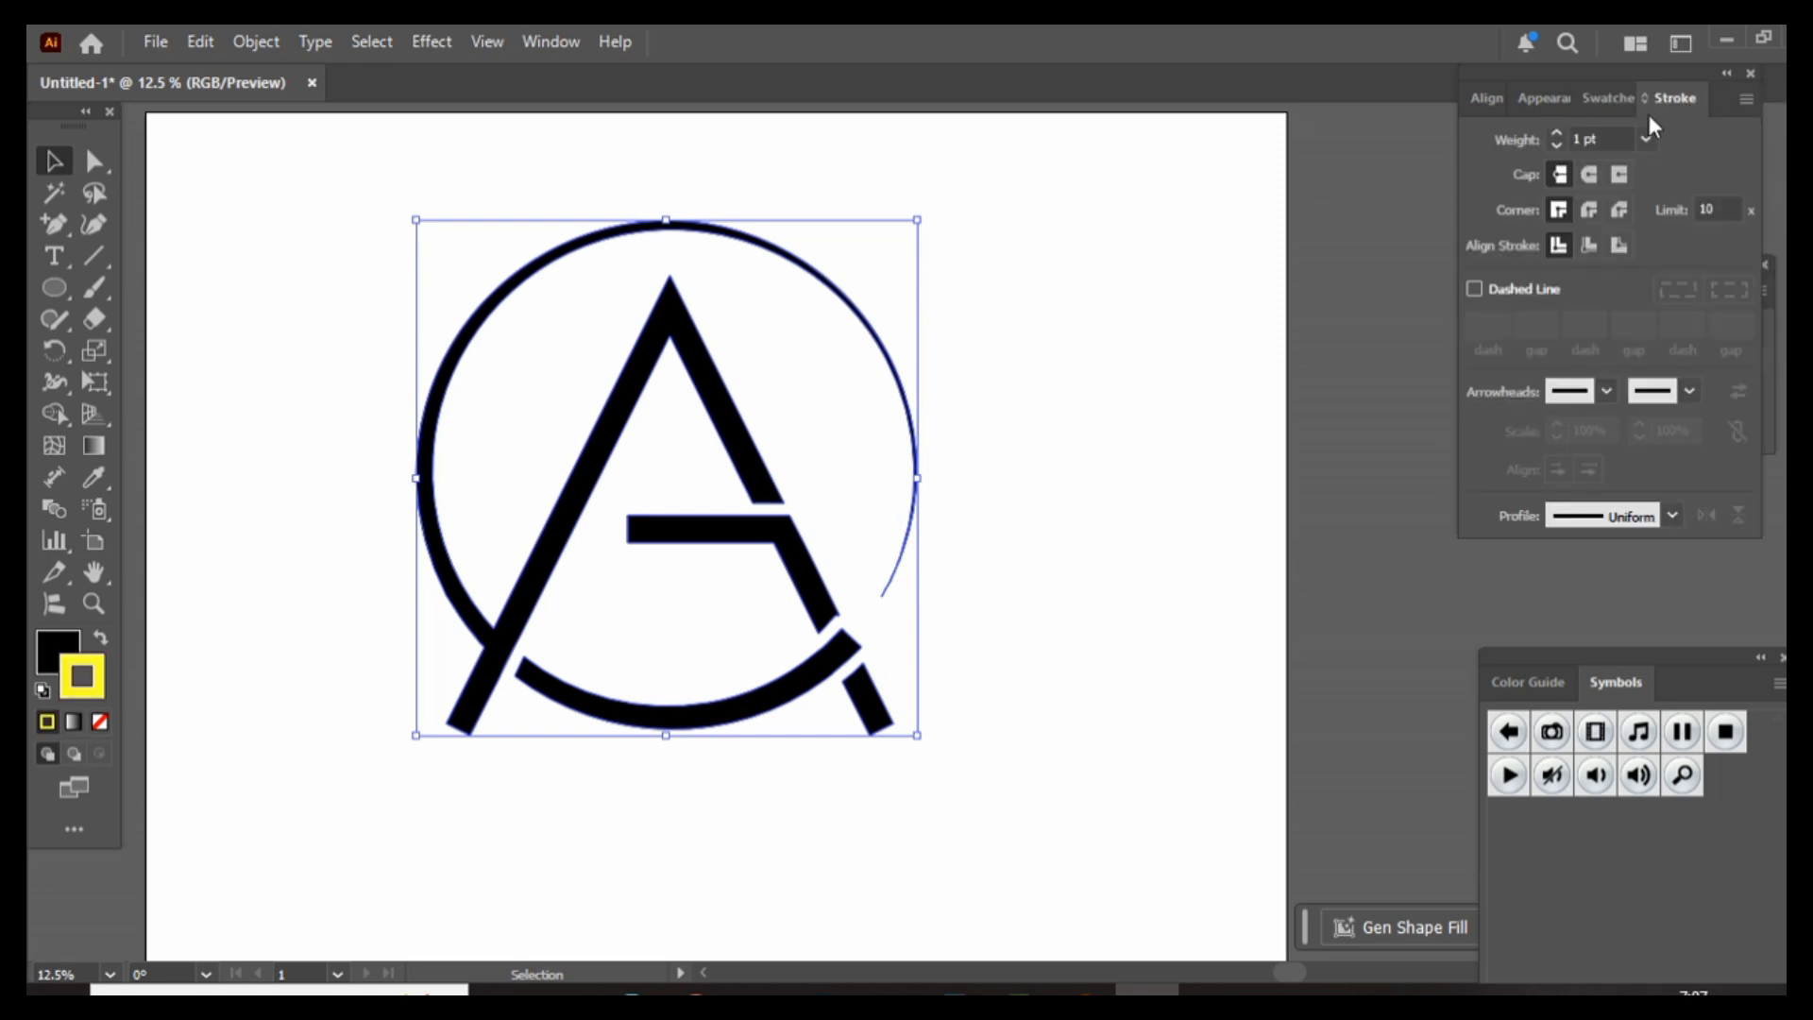
left_click(1610, 138)
key("Up")
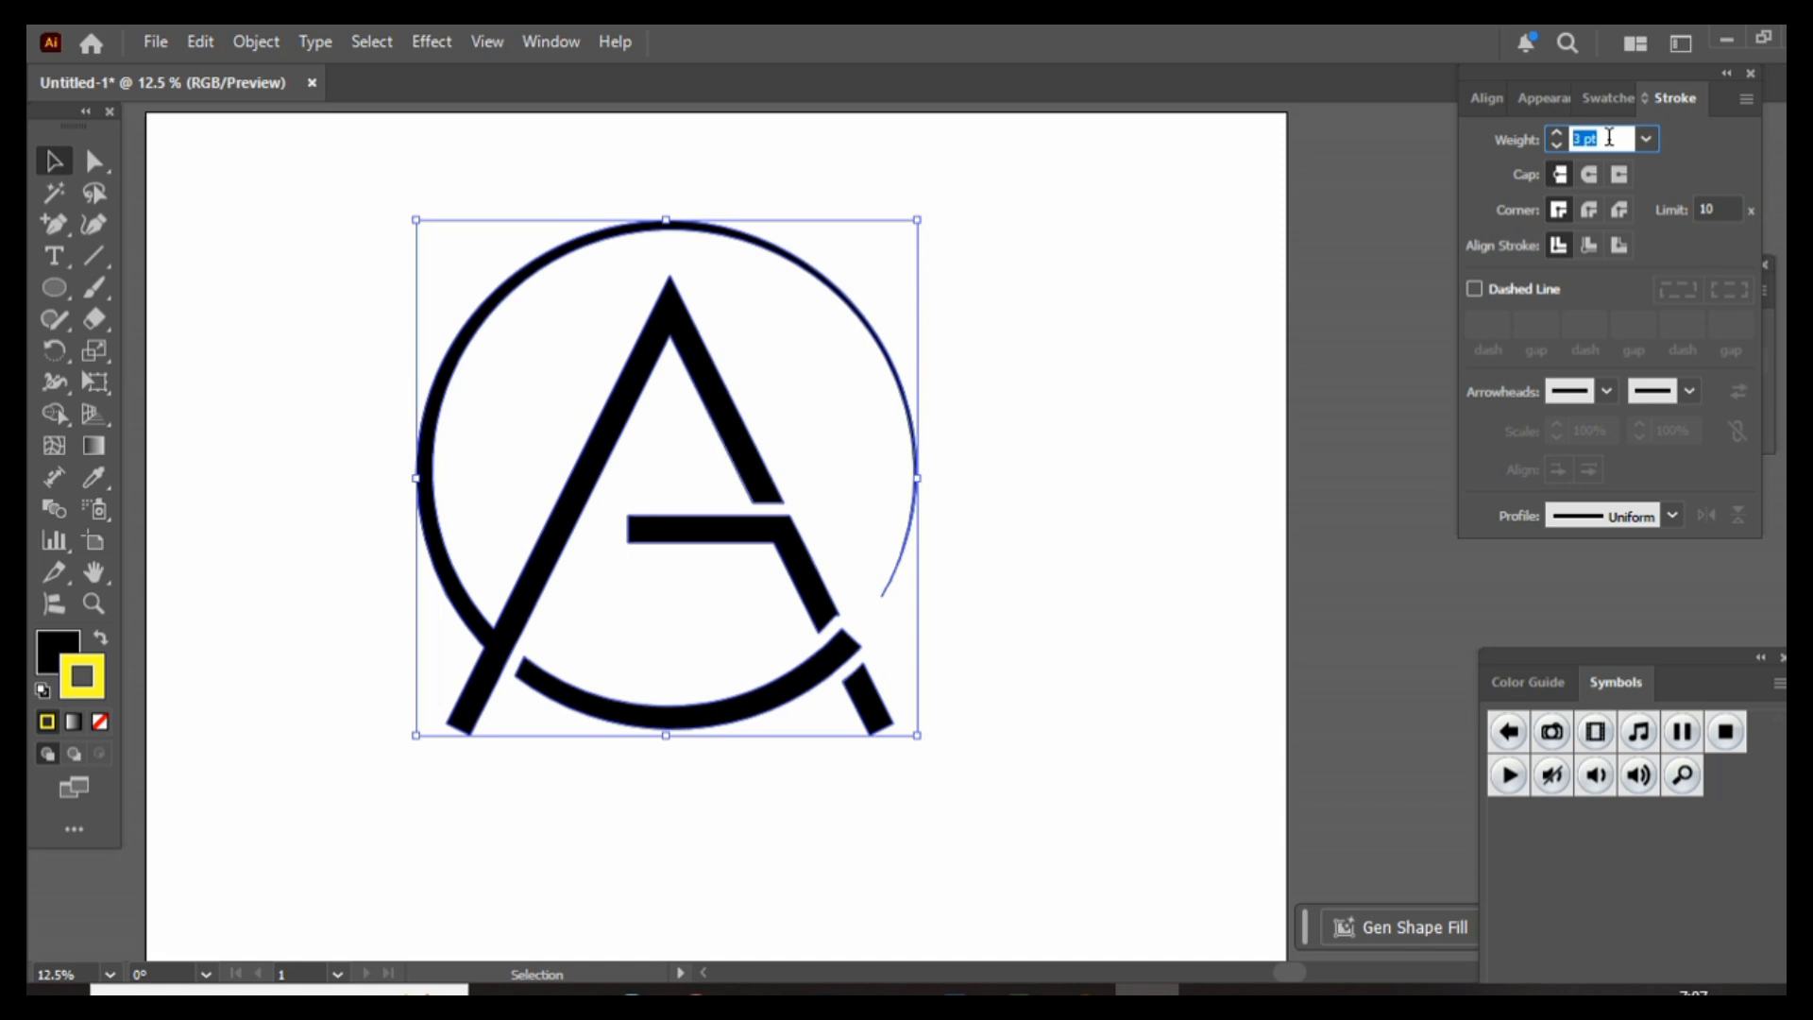
left_click(1606, 98)
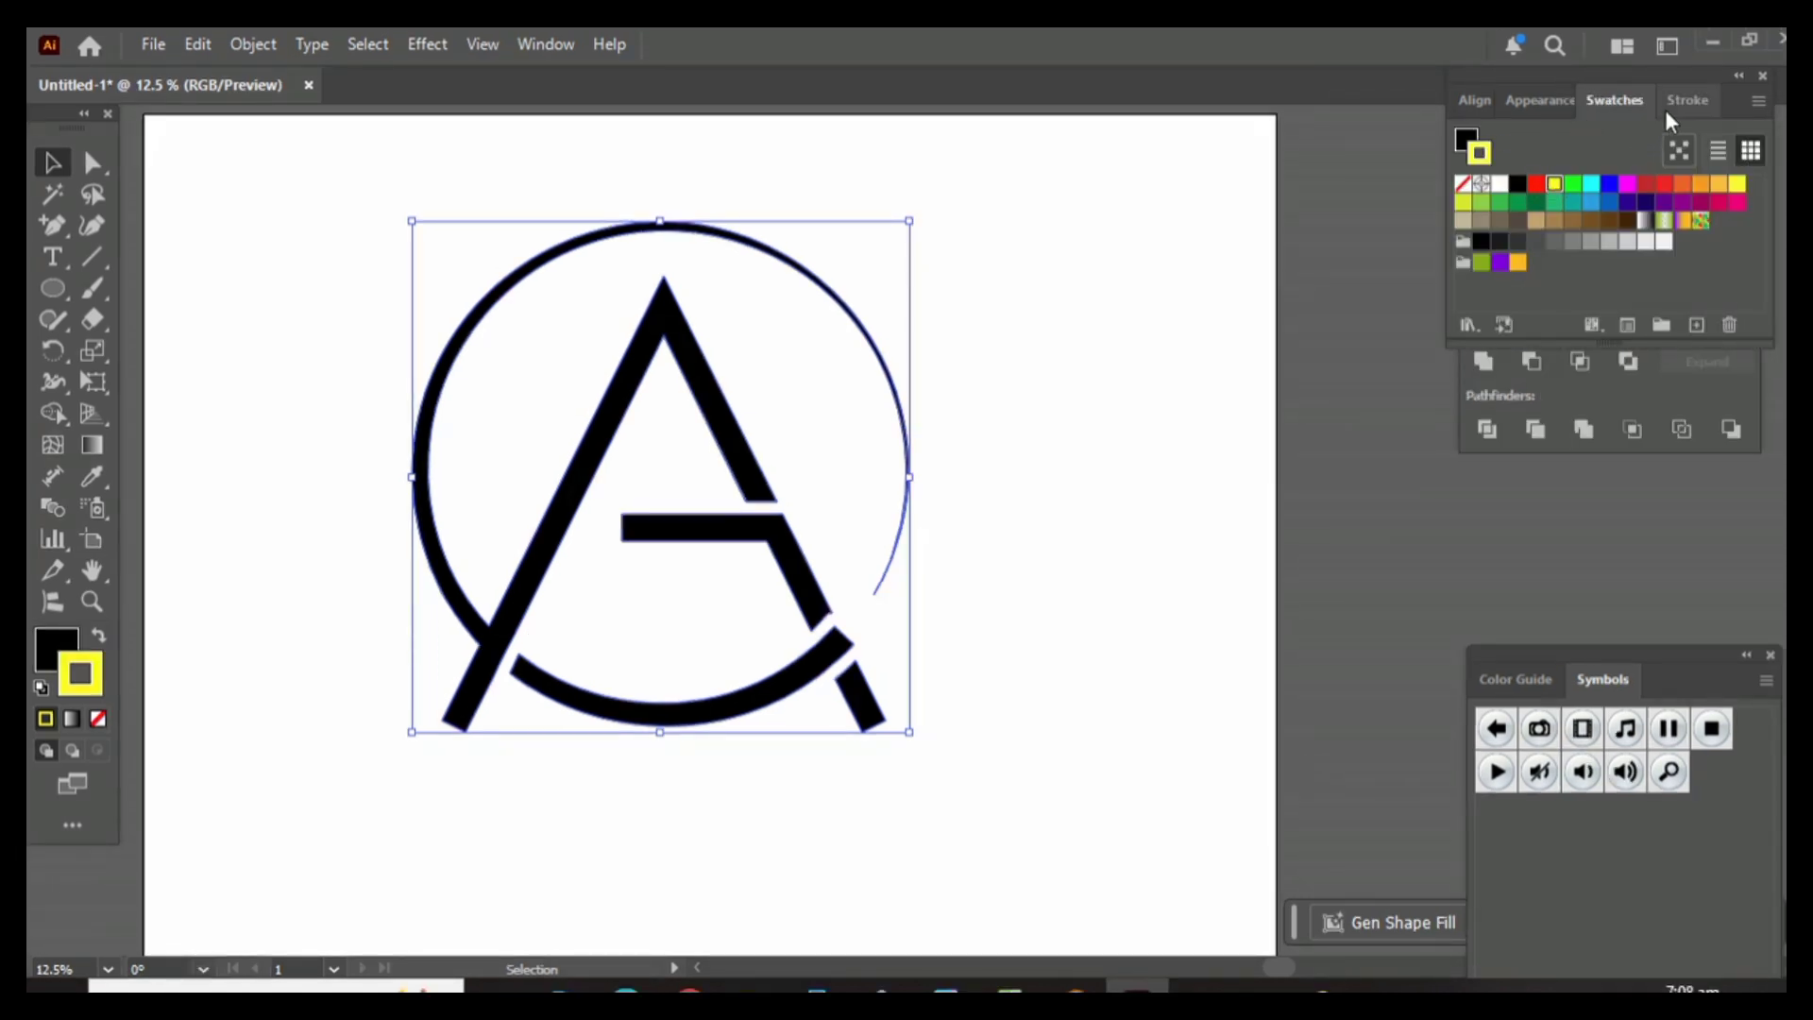
left_click(1692, 101)
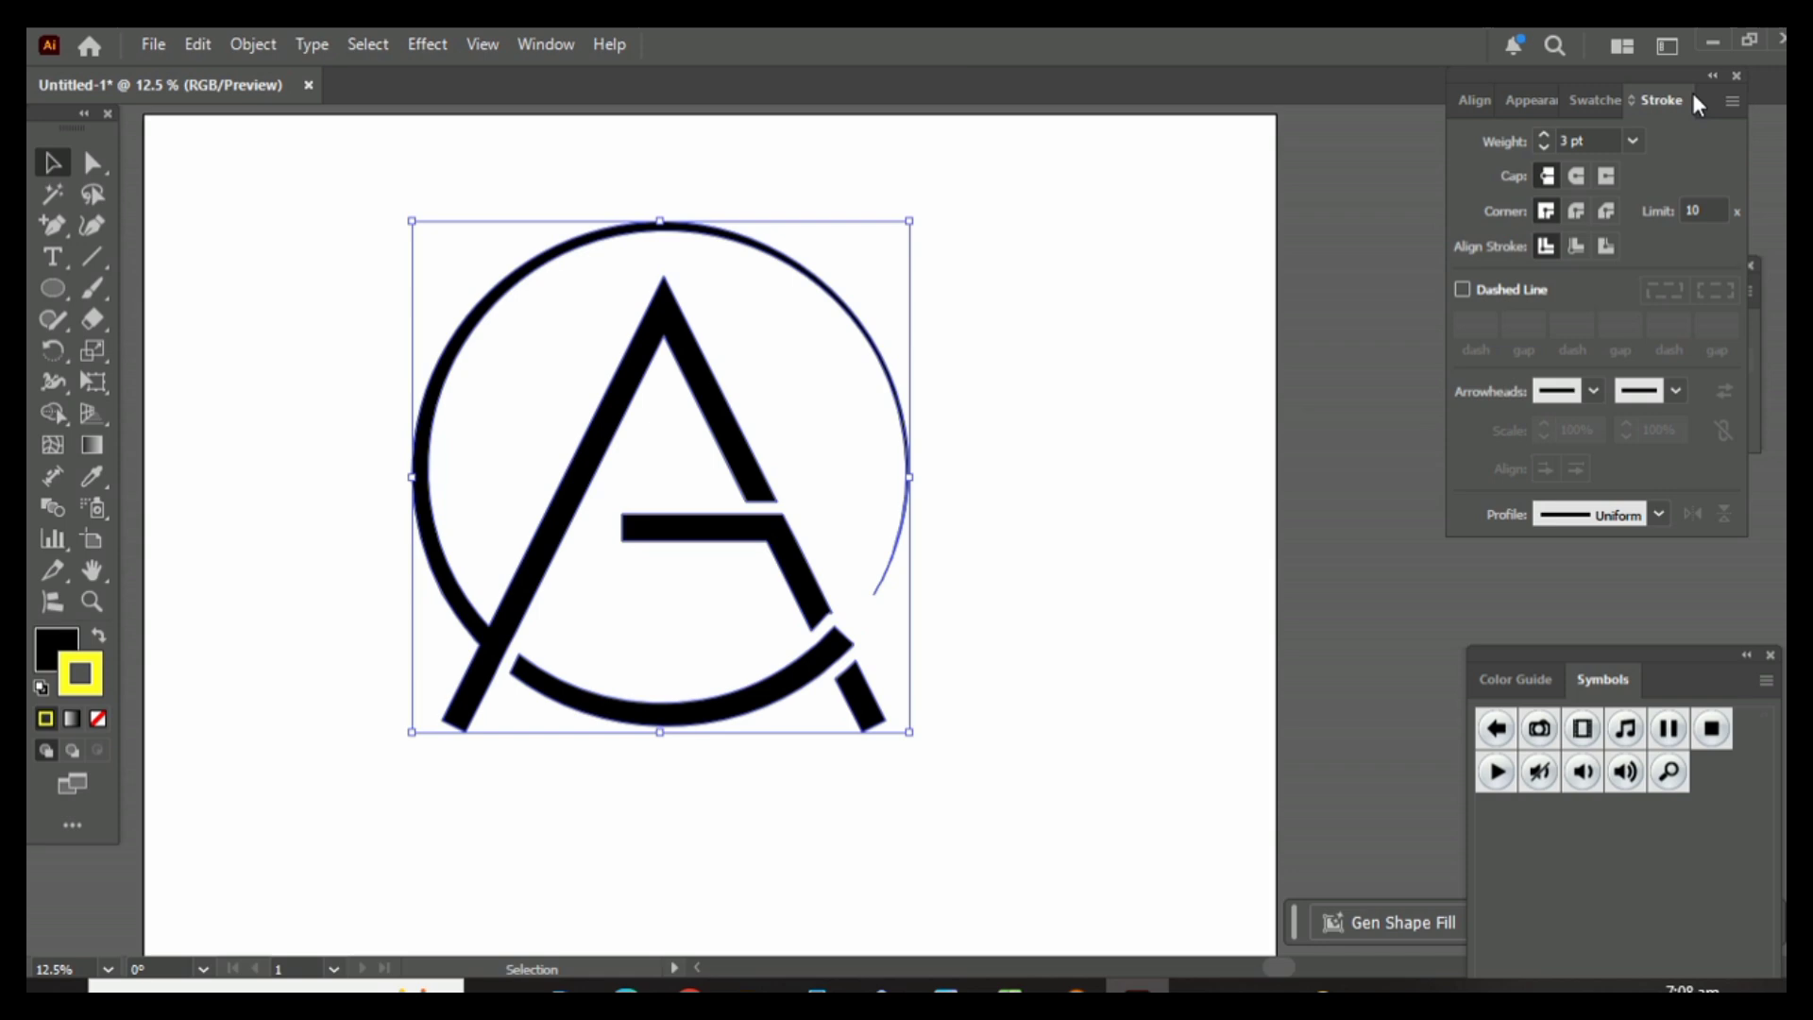
left_click(1597, 138)
key("Up")
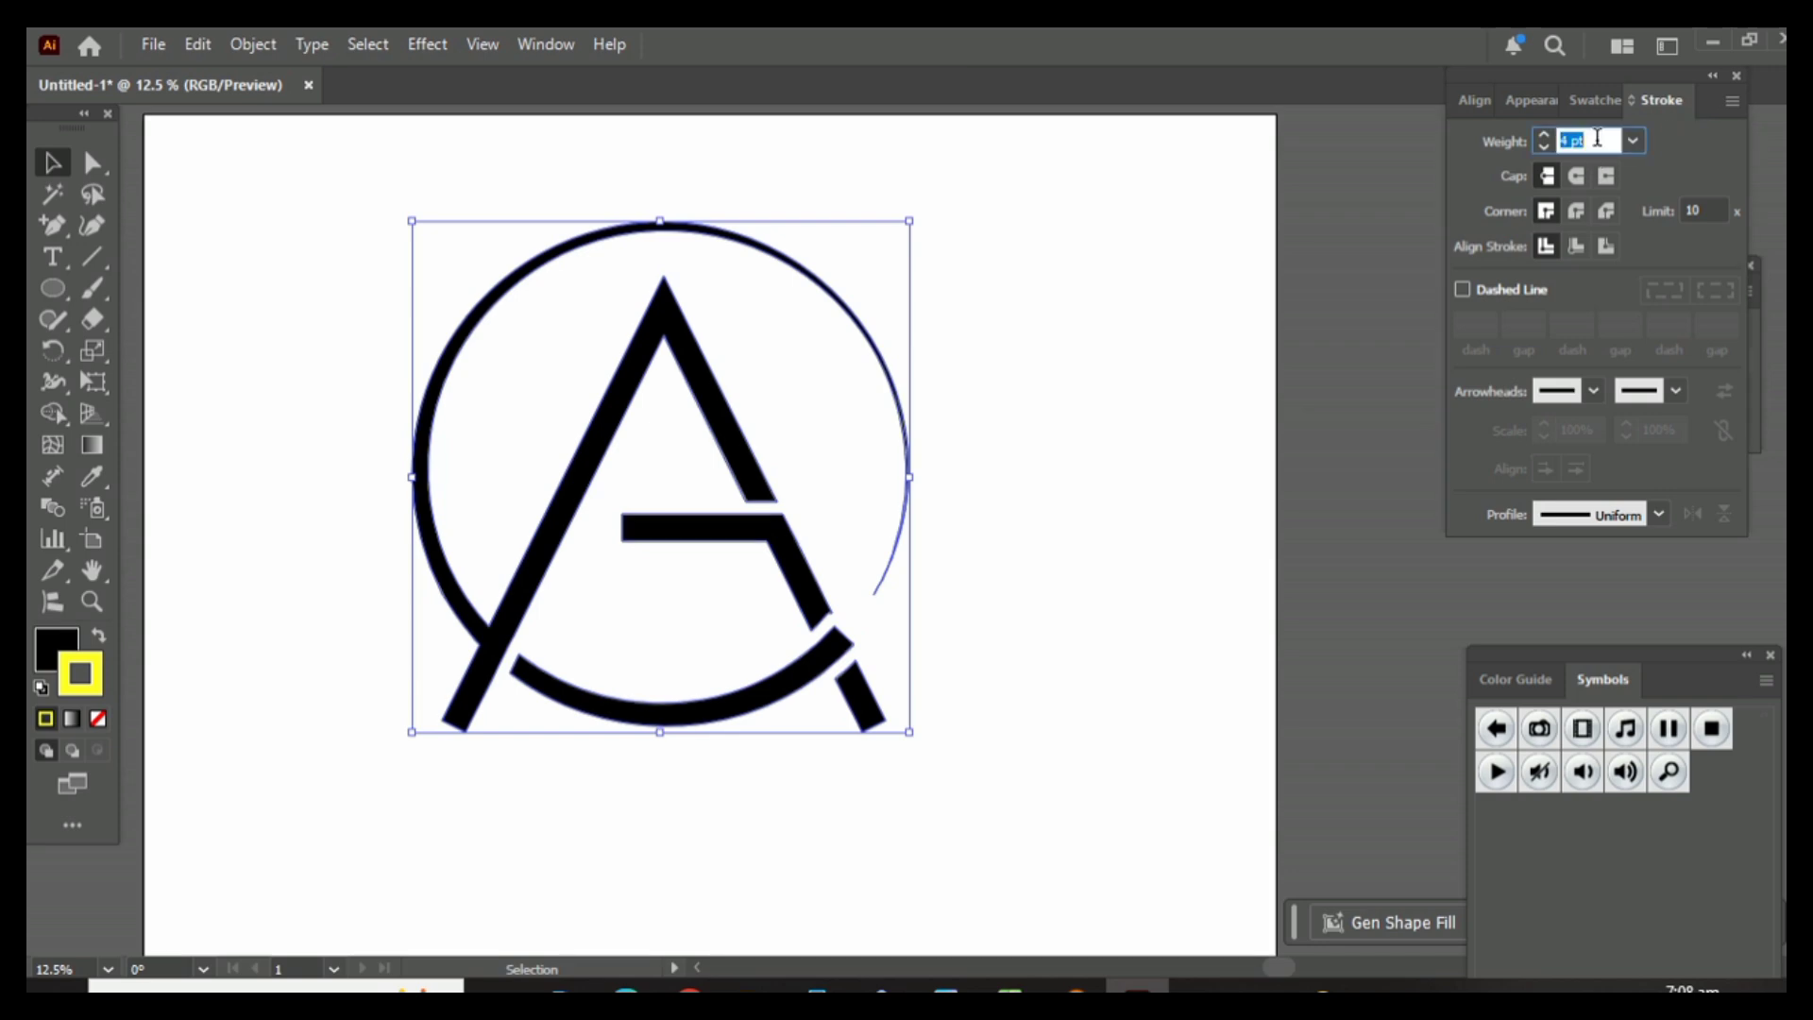
left_click(1047, 476)
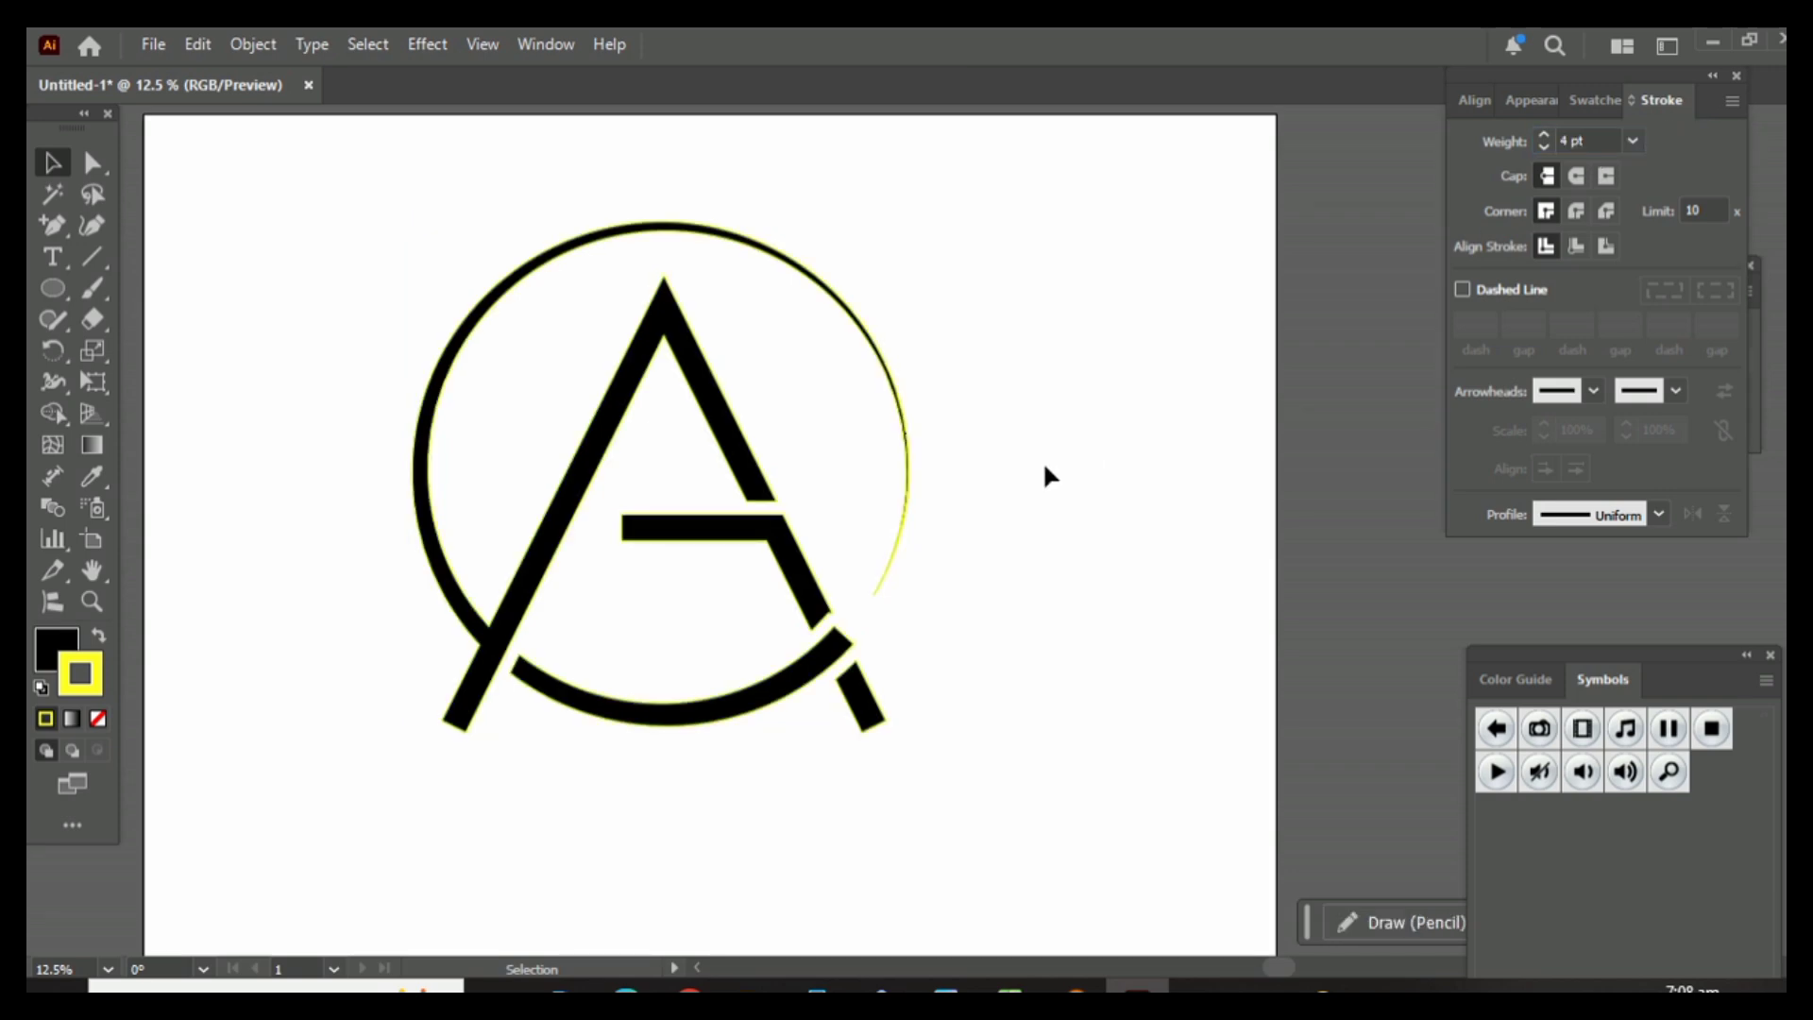